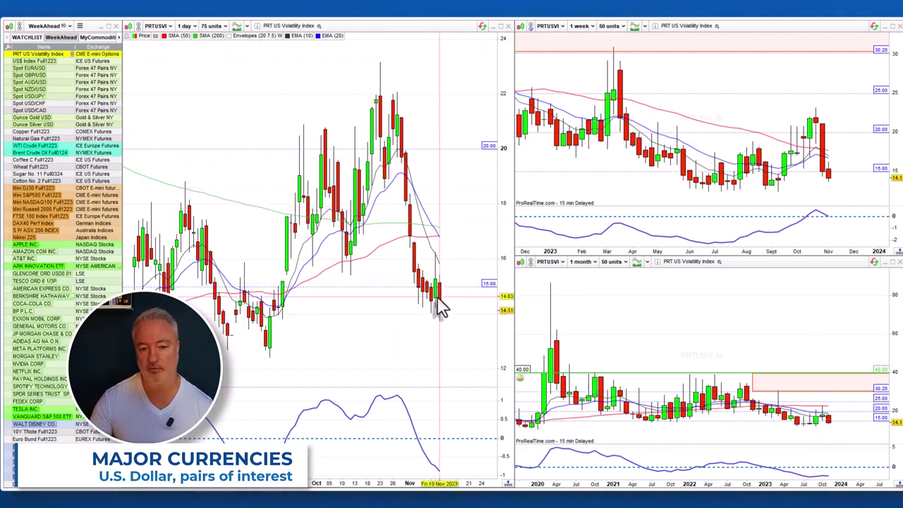
# Examine the recent price action of the PRT US Volatility Index on the daily, weekly and monthly charts.
pyautogui.scroll(3, 797, 388)
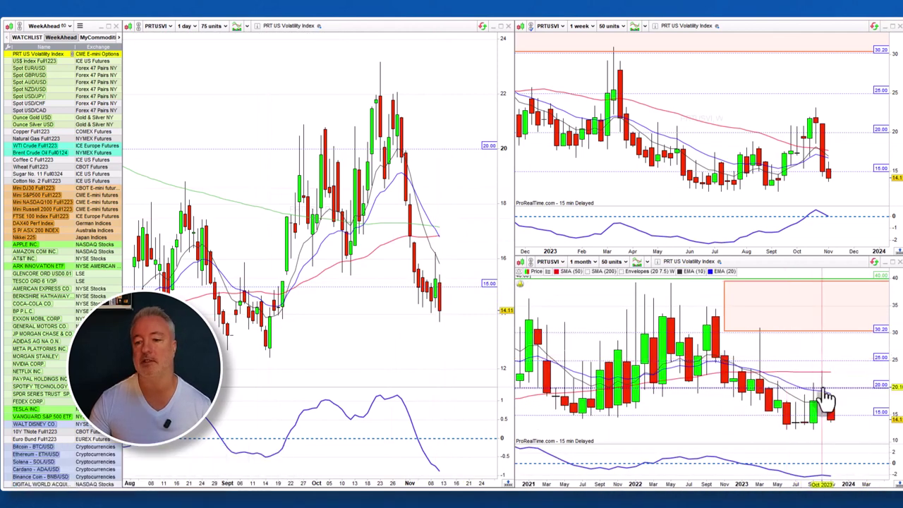
pyautogui.click(831, 185)
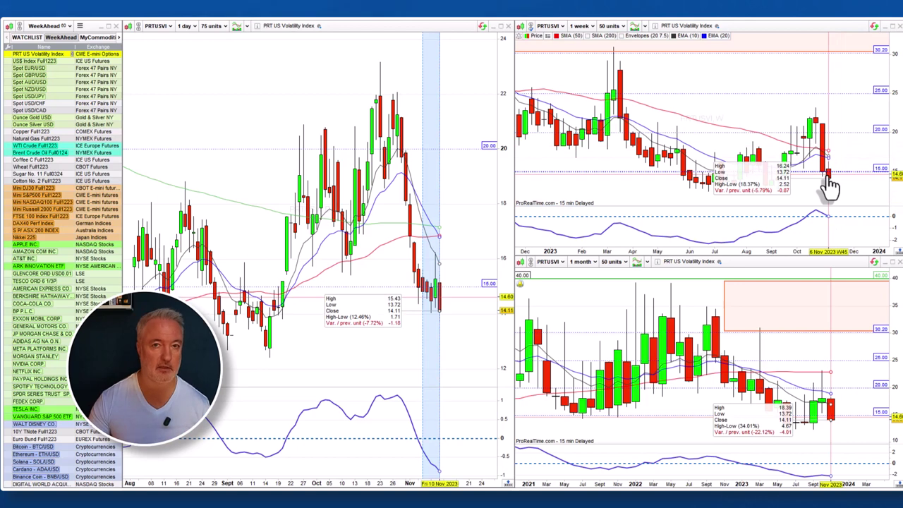
pyautogui.click(261, 123)
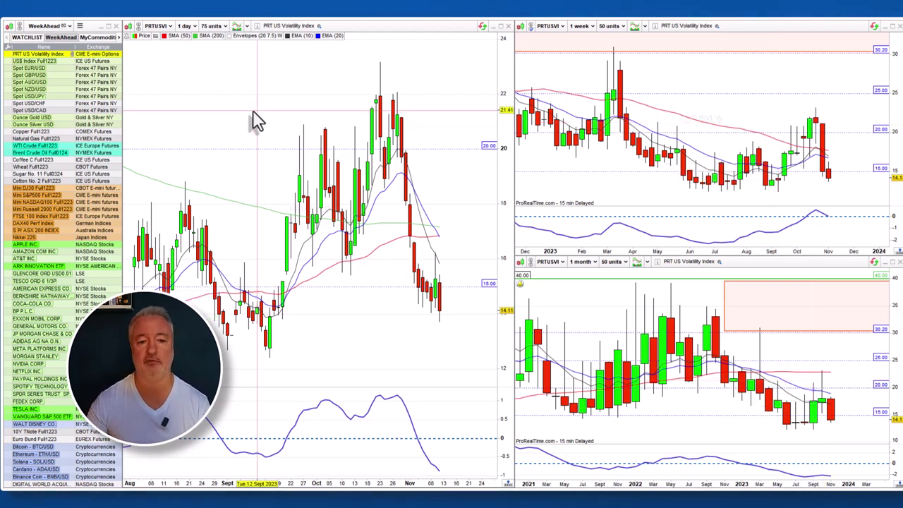
pyautogui.scroll(-1, 264, 125)
pyautogui.moveTo(500, 97); pyautogui.dragTo(500, 123)
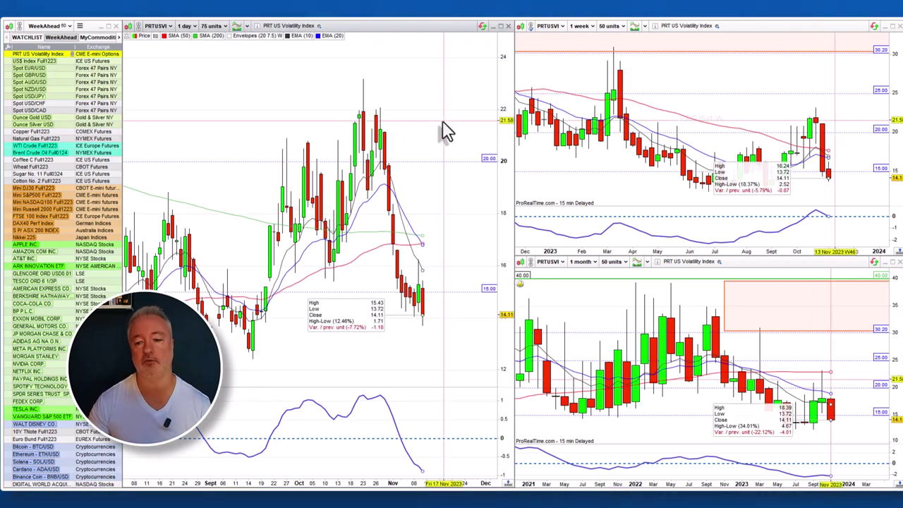
pyautogui.scroll(-3, 444, 130)
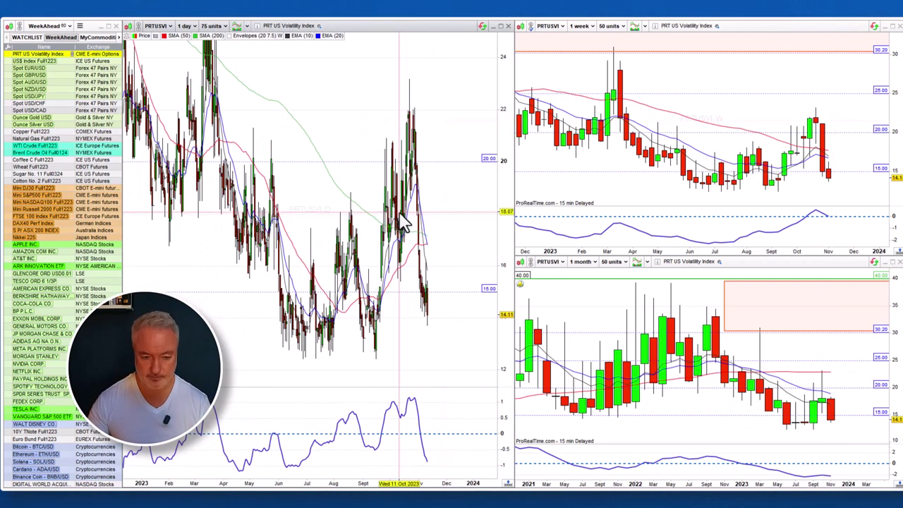
pyautogui.scroll(3, 403, 223)
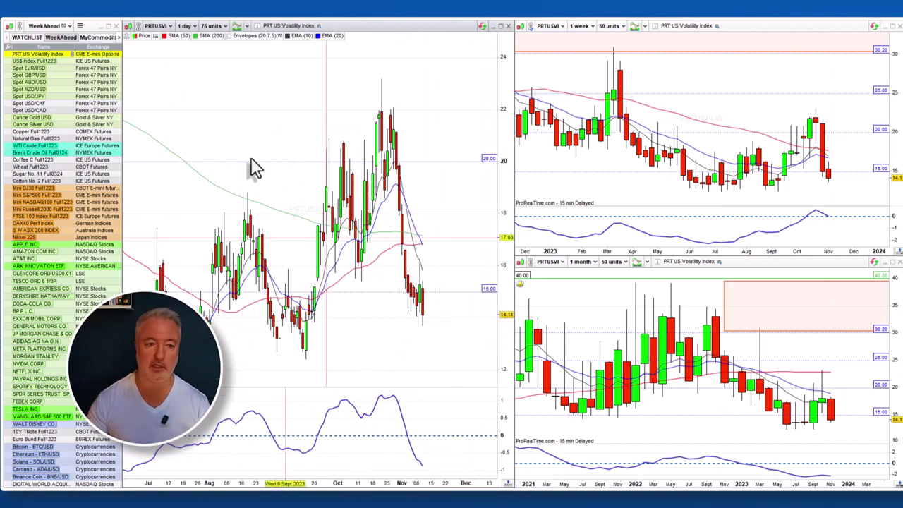
# Load the US$ Index Full1223 charts and draw a rising arrow across the October–November daily highs and a falling arrow across the lows.
pyautogui.click(36, 61)
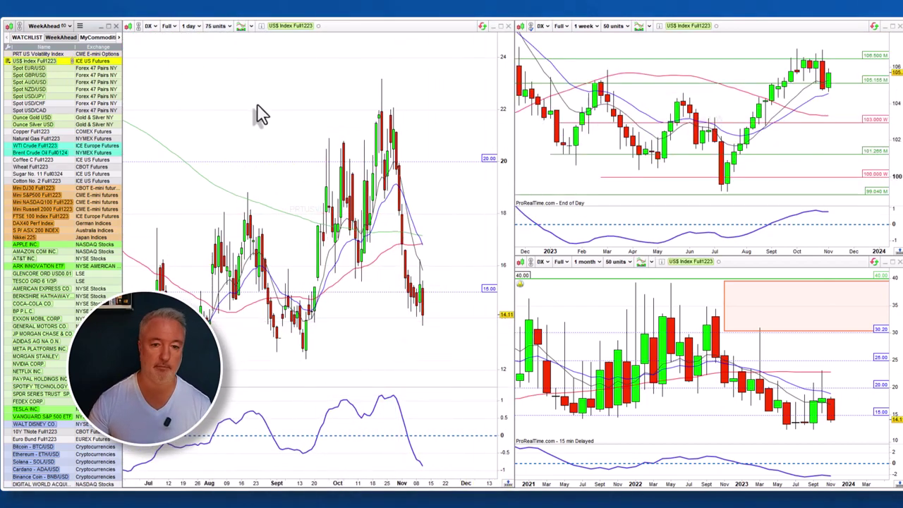
pyautogui.scroll(2, 370, 177)
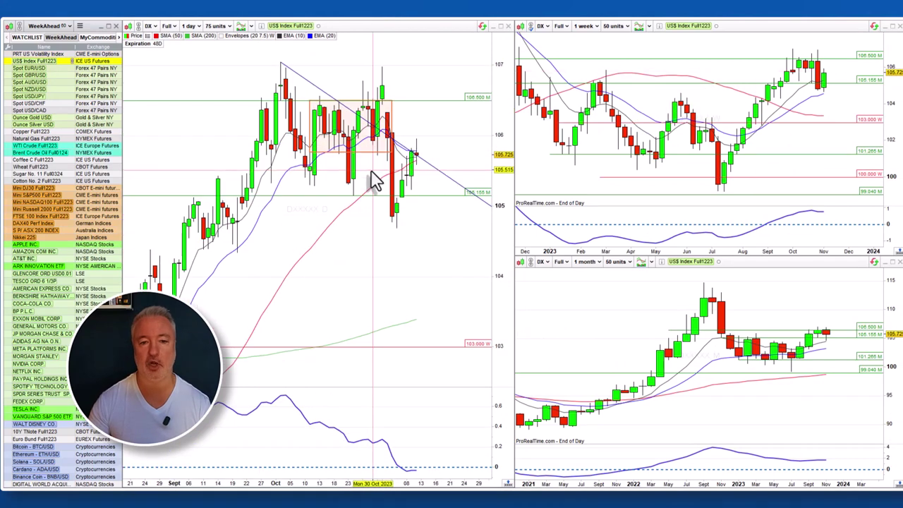
pyautogui.scroll(-1, 374, 180)
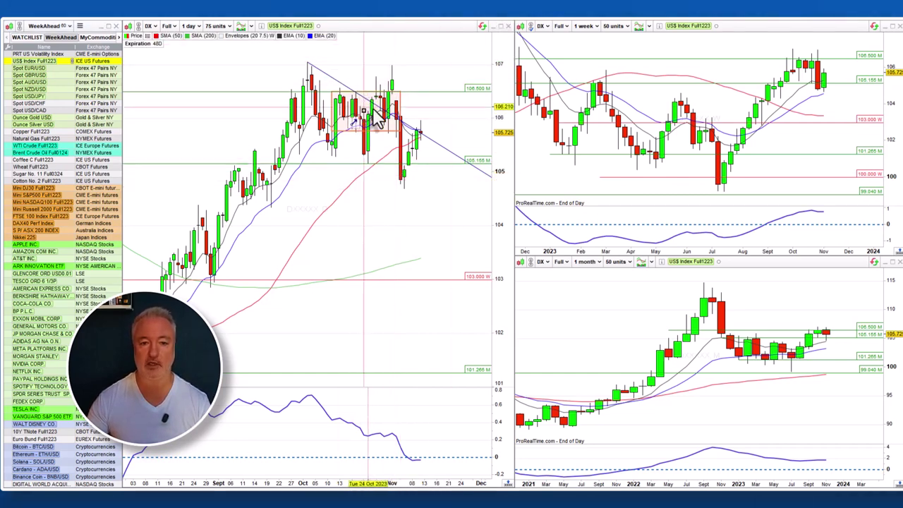
pyautogui.moveTo(391, 66)
pyautogui.mouseDown()
pyautogui.moveTo(363, 107)
pyautogui.moveTo(340, 90)
pyautogui.mouseUp()
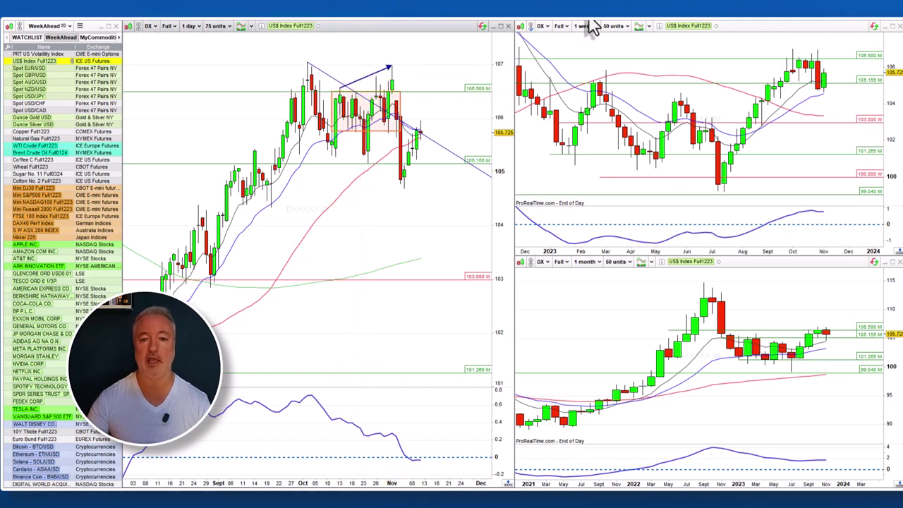
pyautogui.moveTo(390, 71)
pyautogui.mouseDown()
pyautogui.moveTo(372, 181)
pyautogui.moveTo(400, 186)
pyautogui.mouseUp()
pyautogui.moveTo(468, 205); pyautogui.dragTo(424, 85)
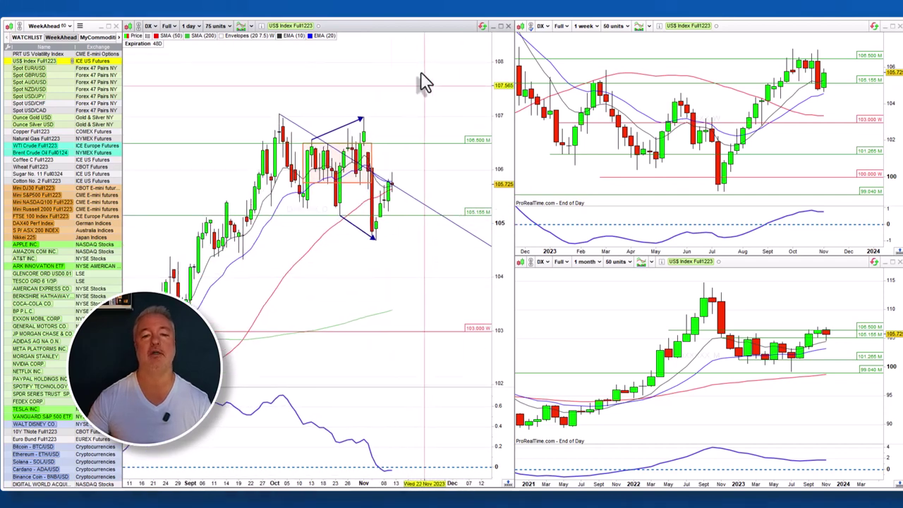
pyautogui.moveTo(423, 178)
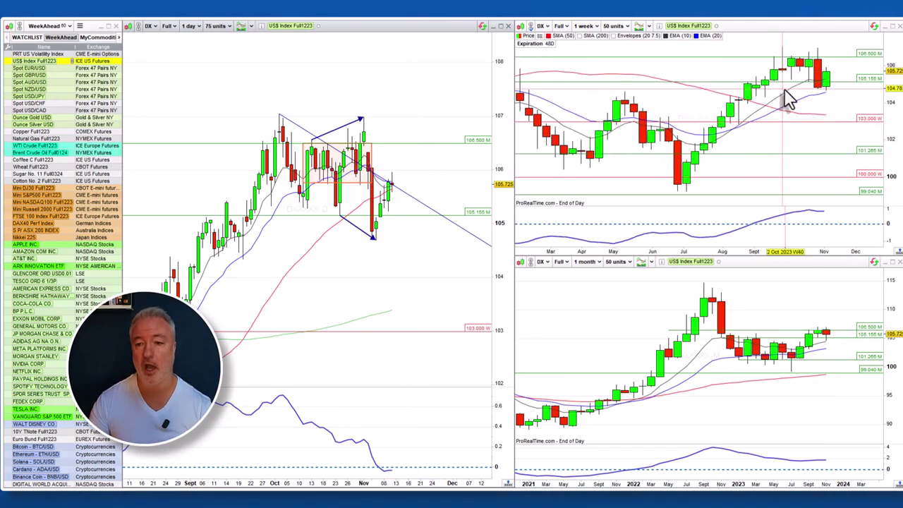
# Review the US$ Index weekly candles and mark the 10 November high on the daily chart with a horizontal ray at 105.960.
pyautogui.moveTo(842, 111); pyautogui.dragTo(762, 132)
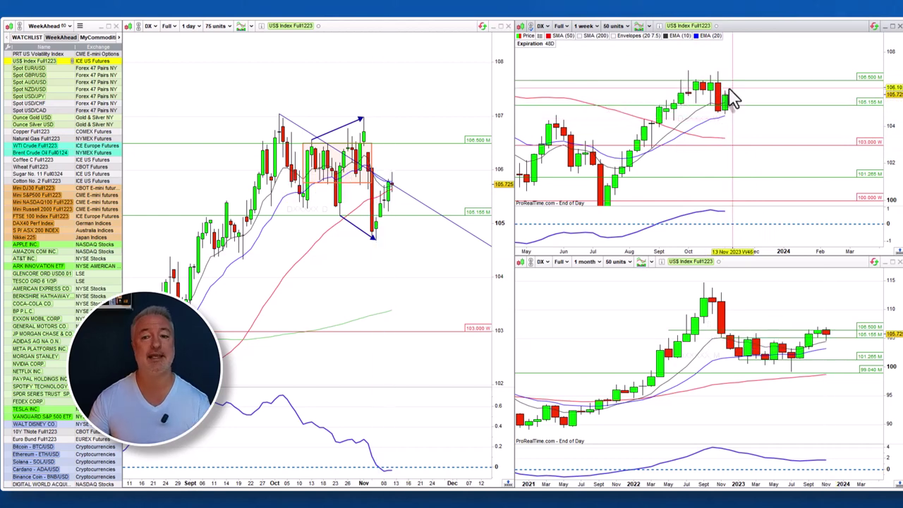
pyautogui.moveTo(734, 82)
pyautogui.mouseDown()
pyautogui.moveTo(736, 90)
pyautogui.moveTo(706, 90)
pyautogui.moveTo(732, 96)
pyautogui.moveTo(717, 116)
pyautogui.moveTo(729, 106)
pyautogui.mouseUp()
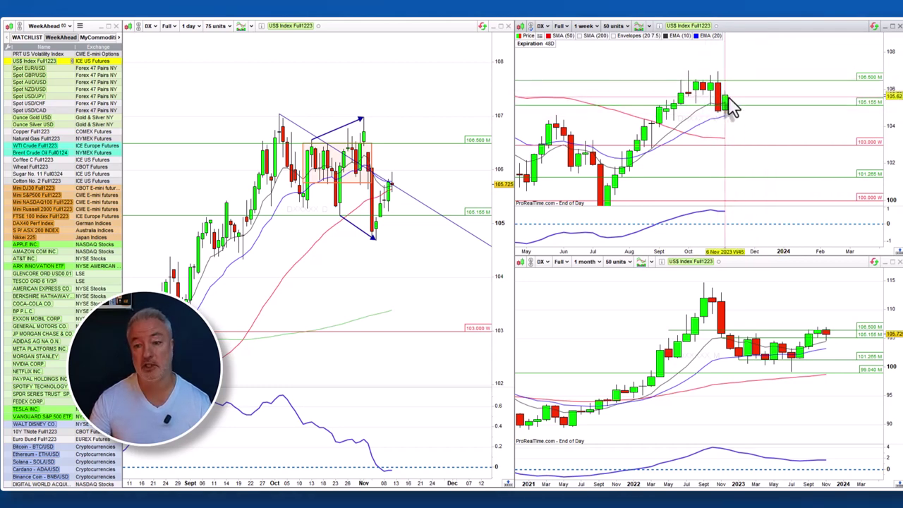
pyautogui.click(392, 172)
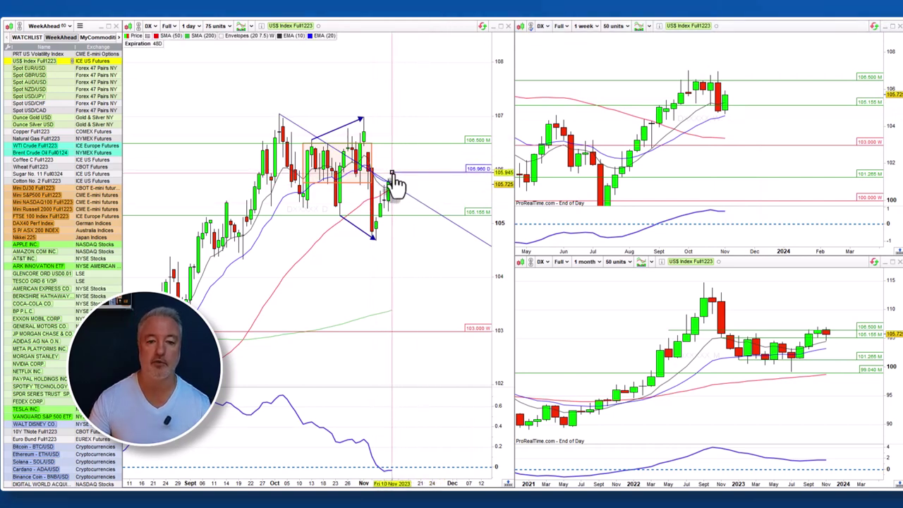
pyautogui.moveTo(431, 258); pyautogui.dragTo(402, 257)
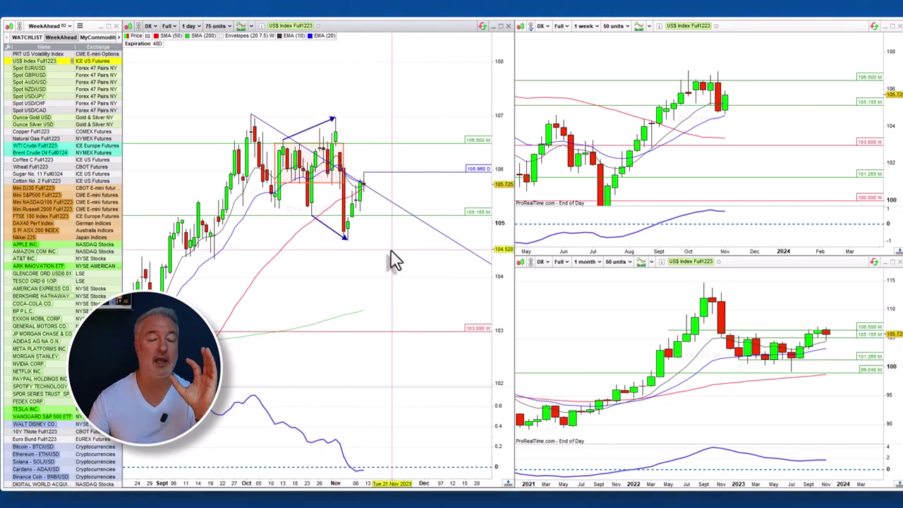
pyautogui.moveTo(395, 261)
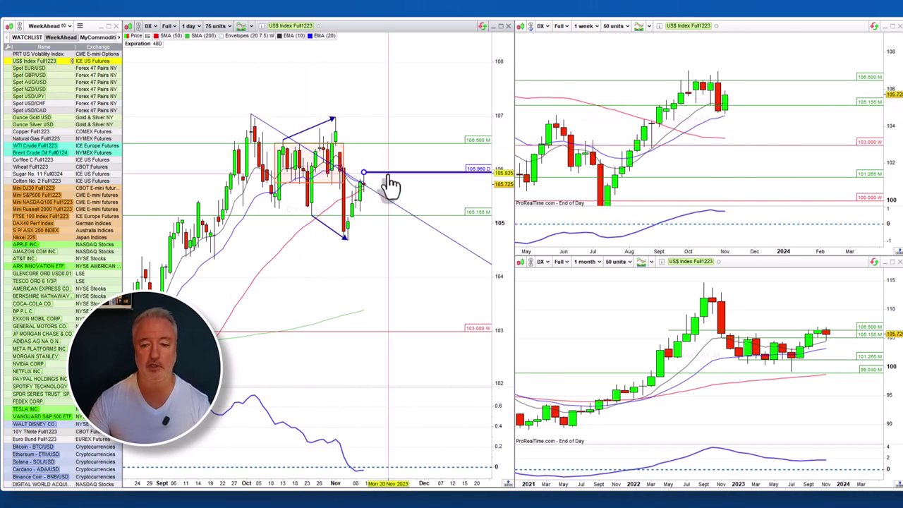
# Load the Spot EUR/USD charts and place the green up arrow beneath the 10 November daily candle.
pyautogui.click(41, 69)
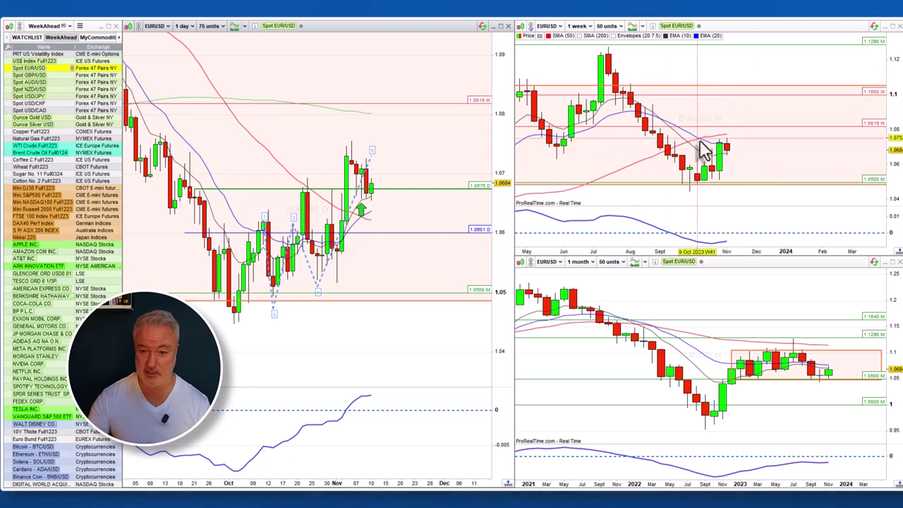
pyautogui.moveTo(728, 146)
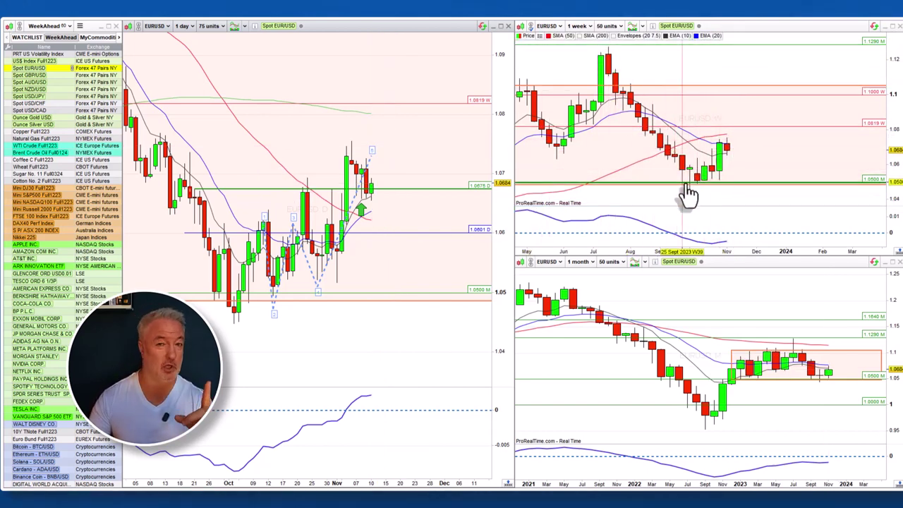
pyautogui.moveTo(688, 196)
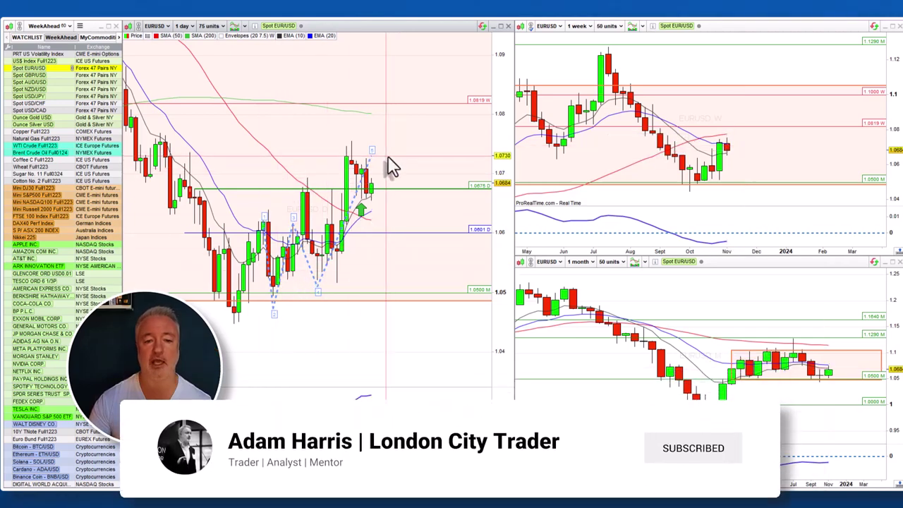
pyautogui.click(372, 202)
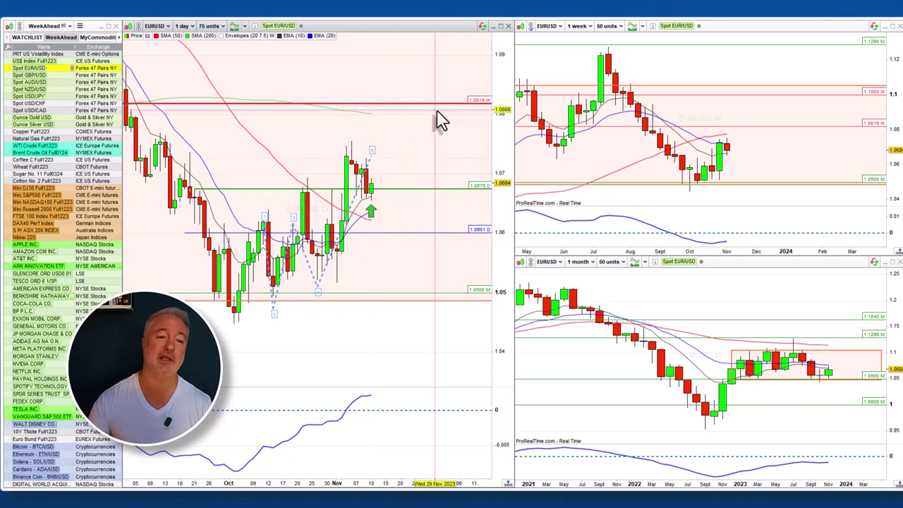
pyautogui.moveTo(439, 120)
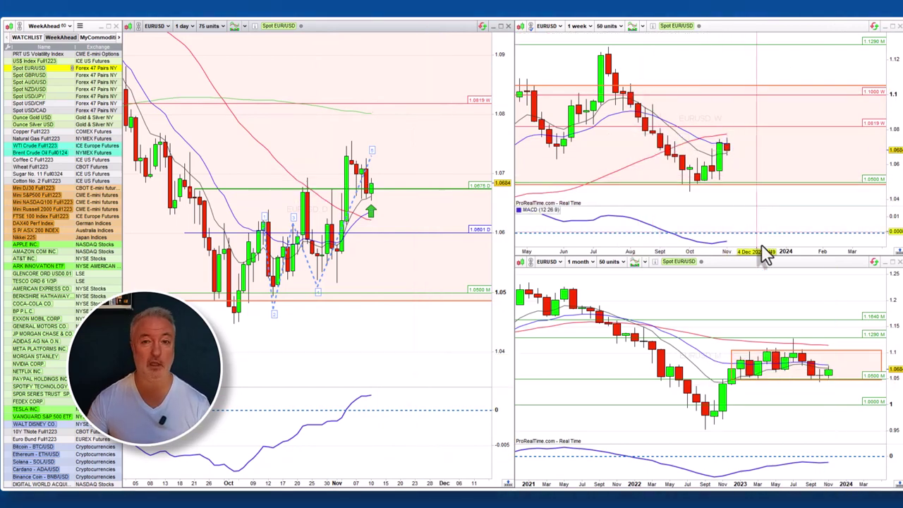
# Mark the latest EUR/USD weekly candle's high and low with horizontal rays at 1.0756 and 1.0656, carried onto the daily chart.
pyautogui.moveTo(753, 310); pyautogui.dragTo(663, 258)
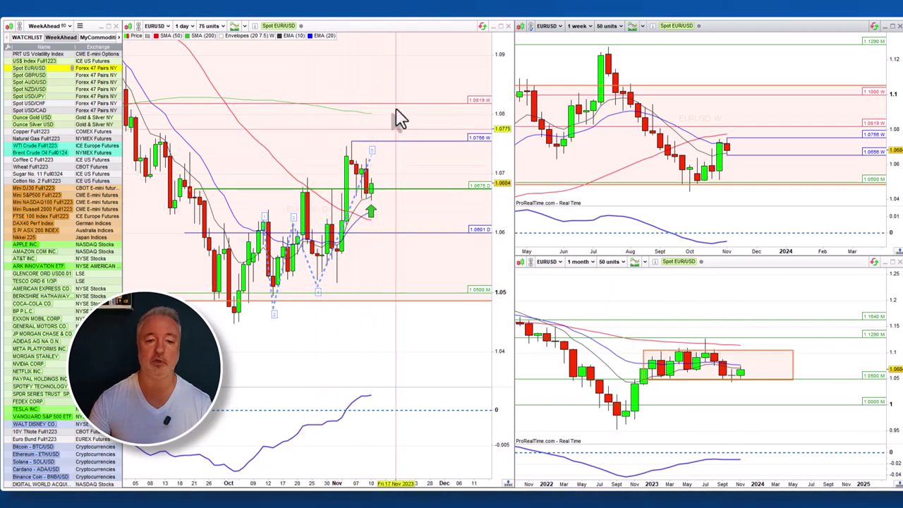
pyautogui.moveTo(401, 115)
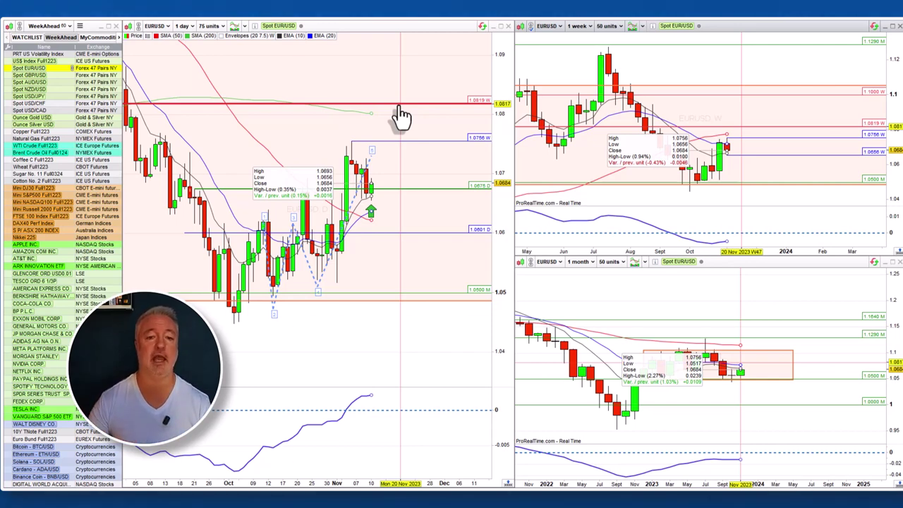
pyautogui.moveTo(400, 146); pyautogui.dragTo(405, 120)
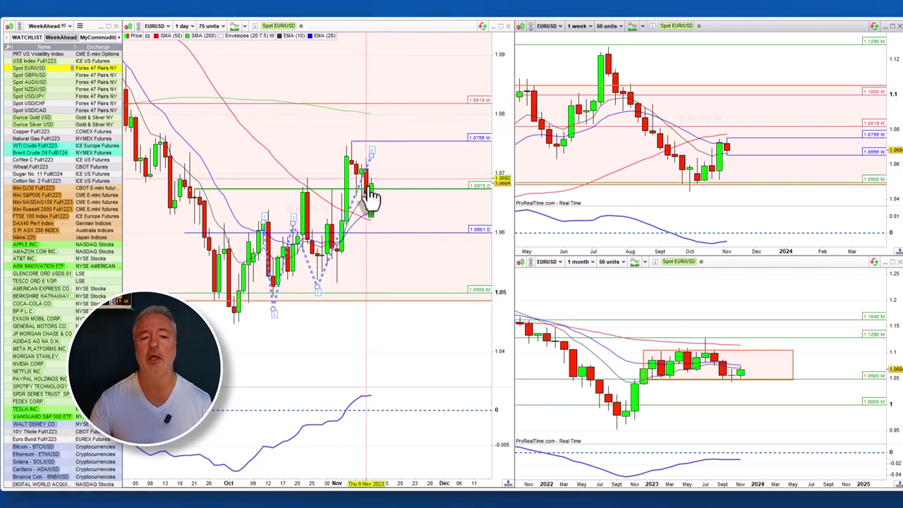
pyautogui.moveTo(406, 346); pyautogui.dragTo(369, 343)
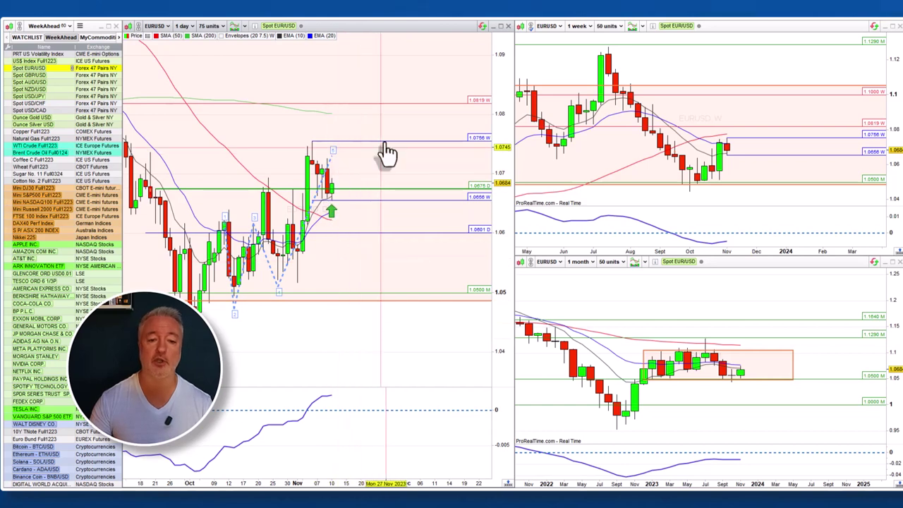
pyautogui.click(402, 187)
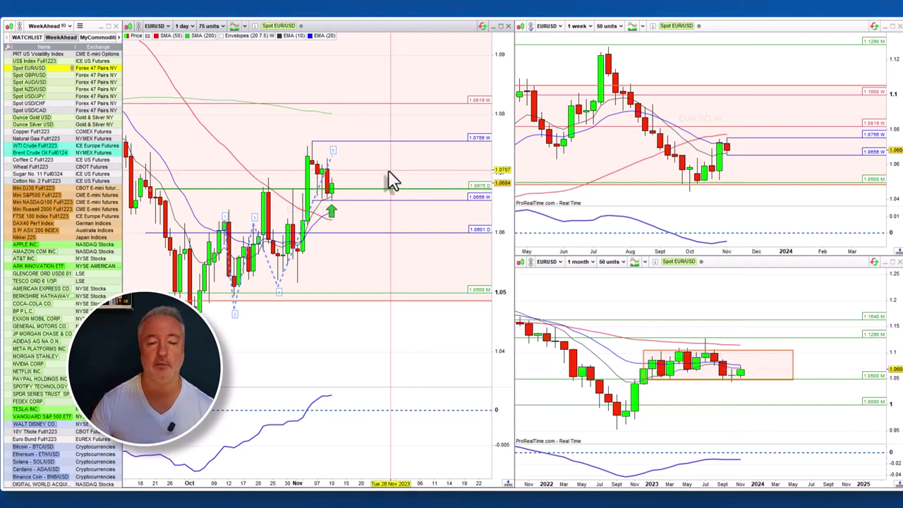
pyautogui.click(391, 171)
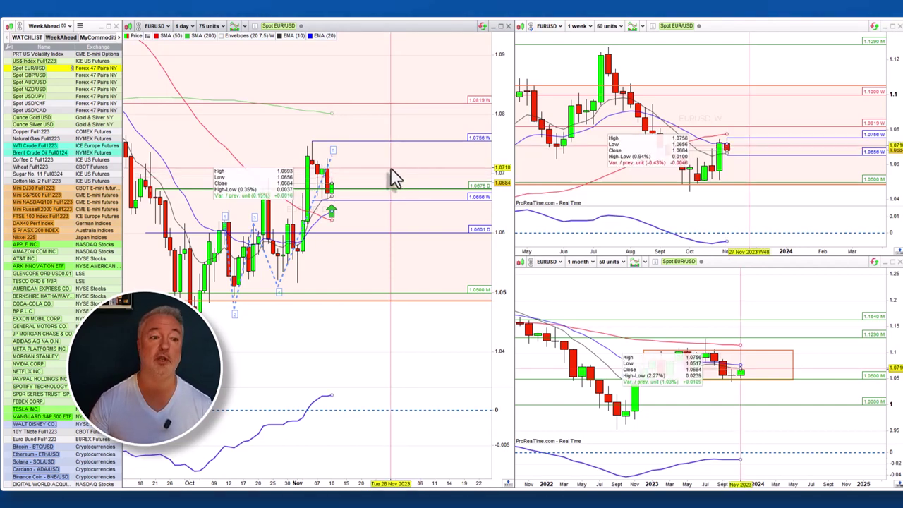
# Load the Spot GBP/USD charts and move the green up arrow beneath the 10 November daily candle.
pyautogui.click(37, 75)
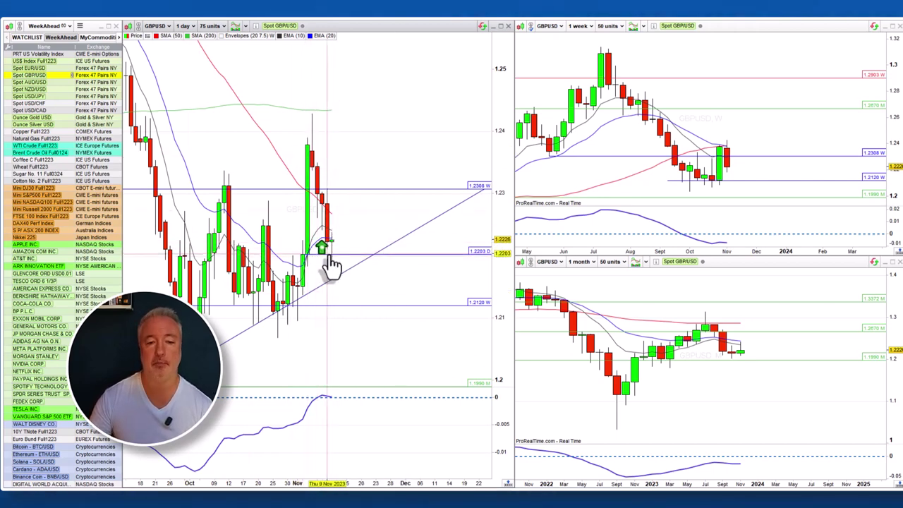
pyautogui.moveTo(322, 249)
pyautogui.mouseDown()
pyautogui.moveTo(328, 234)
pyautogui.moveTo(332, 273)
pyautogui.mouseUp()
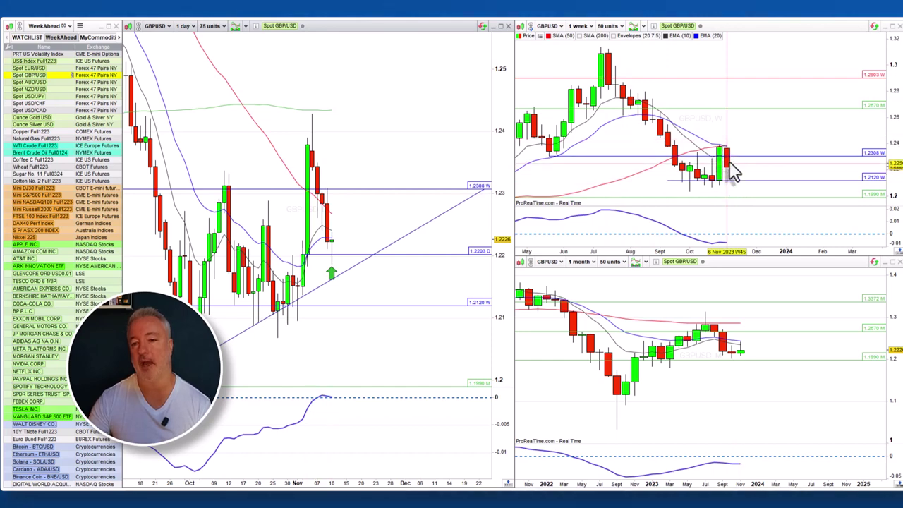
# Enlarge the weekly GBP/USD chart, measure the 30 October candle with a Fibonacci retracement from low to high, and remove the retracement.
pyautogui.scroll(5, 741, 203)
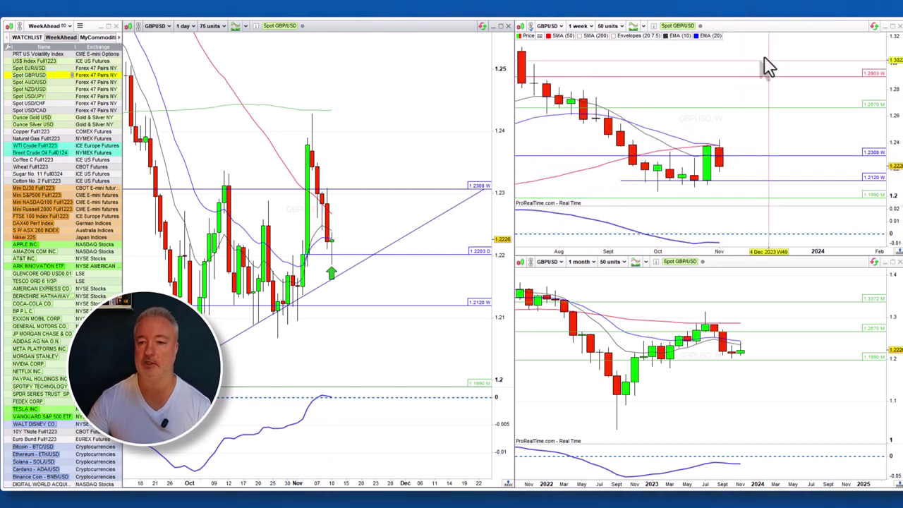
pyautogui.doubleClick(768, 27)
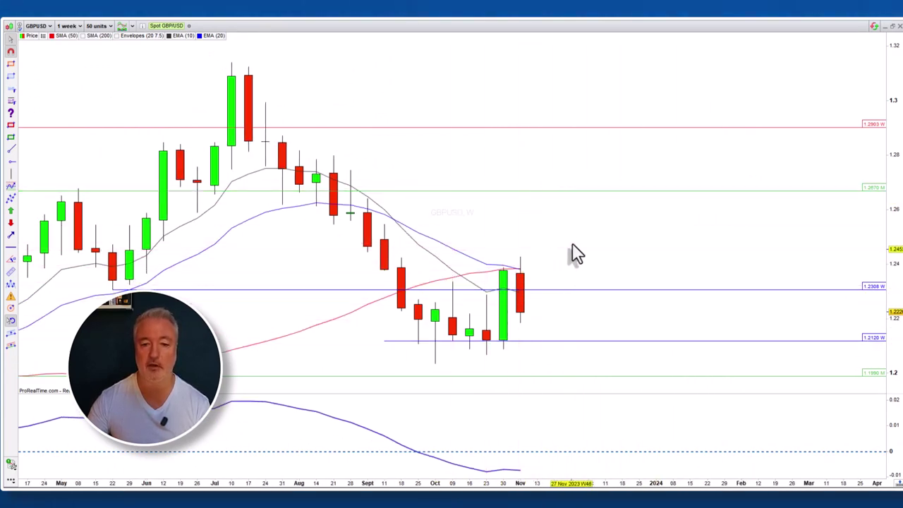
pyautogui.moveTo(575, 254); pyautogui.dragTo(590, 218)
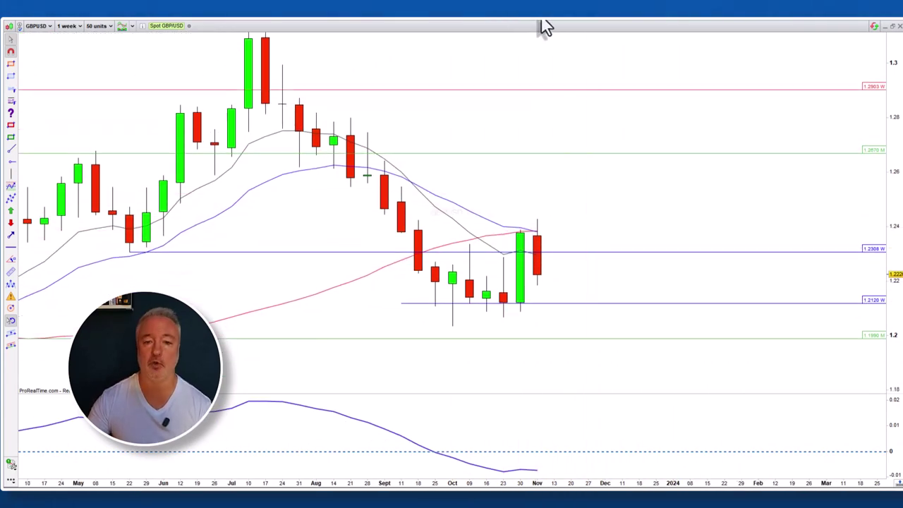
pyautogui.click(520, 312)
pyautogui.moveTo(520, 311); pyautogui.dragTo(520, 233)
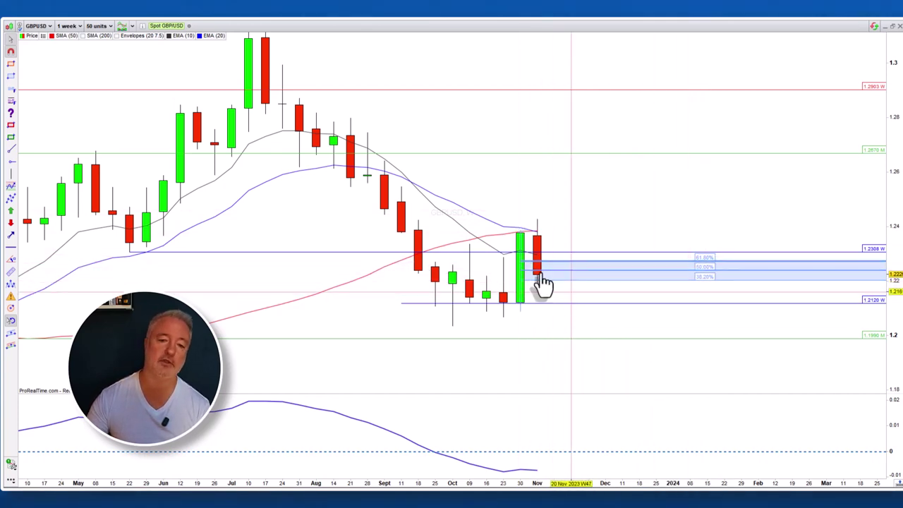
pyautogui.rightClick(600, 268)
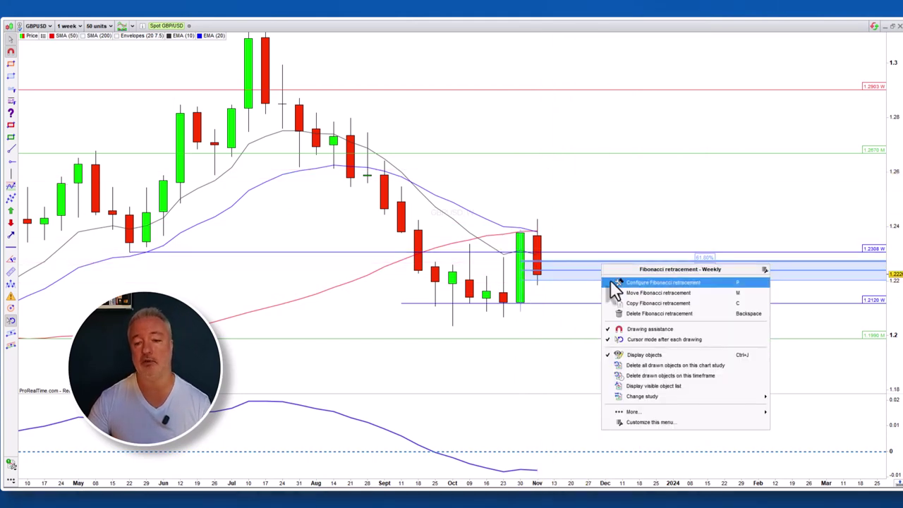
pyautogui.click(623, 309)
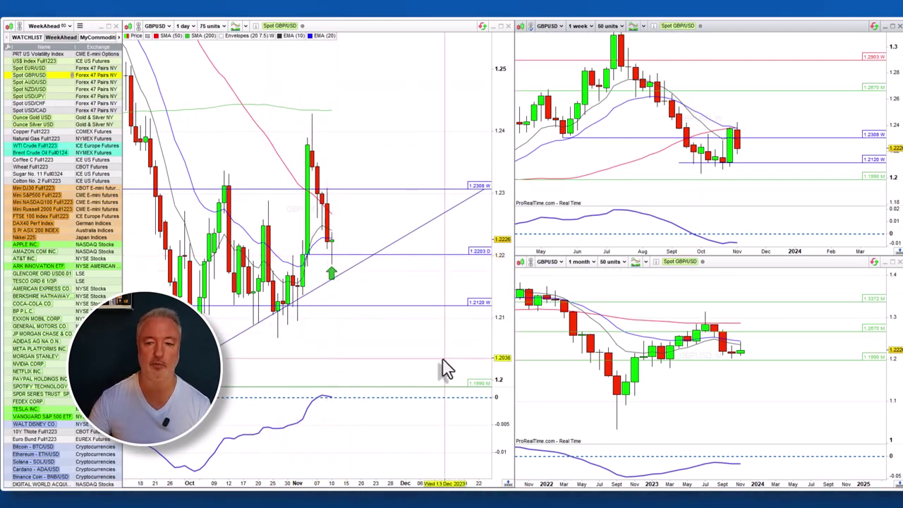
pyautogui.moveTo(416, 289)
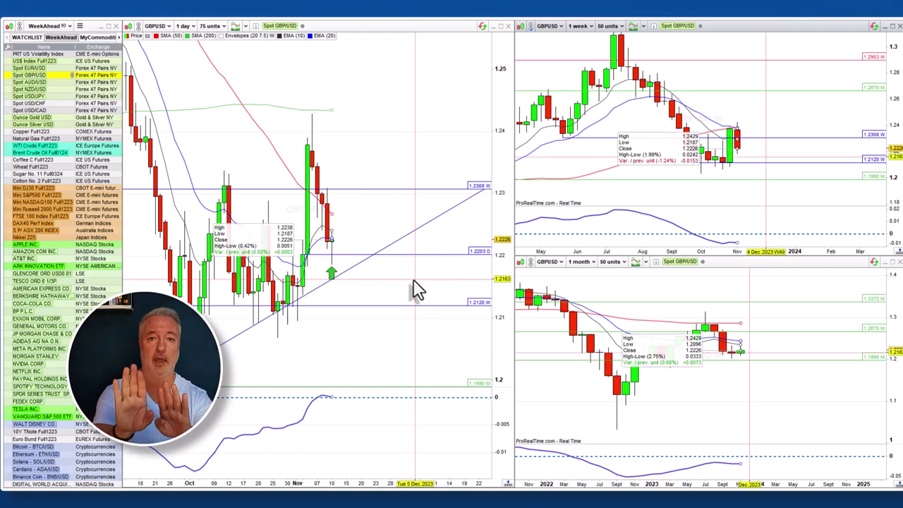
# Review the Spot AUD/USD and Spot NZD/USD charts against their marked daily and monthly levels.
pyautogui.click(50, 79)
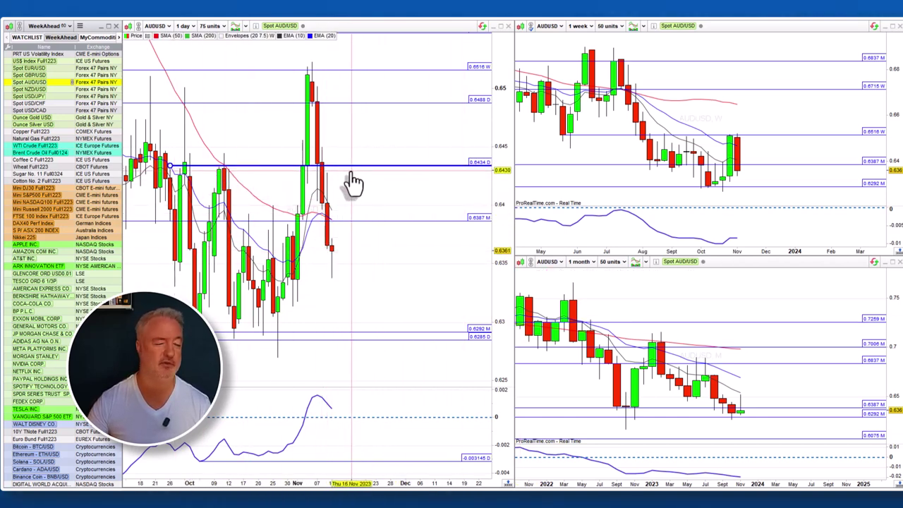
pyautogui.click(39, 88)
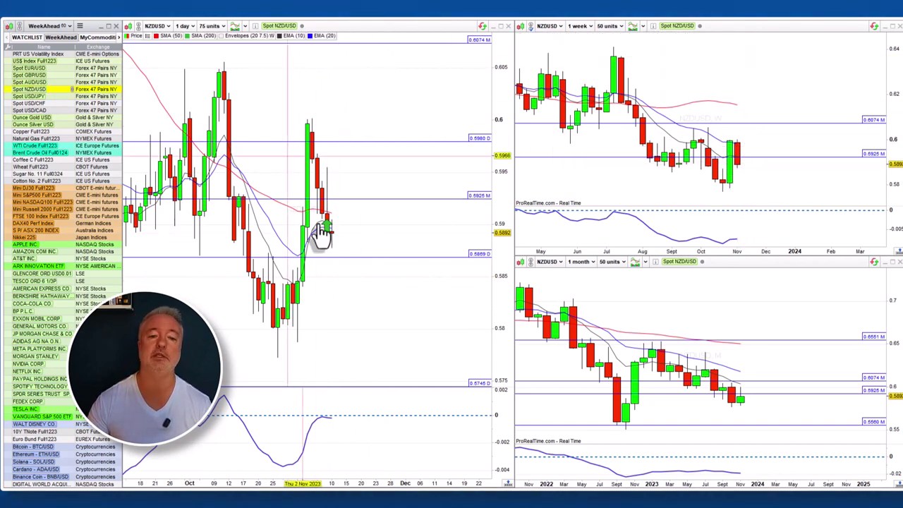
pyautogui.moveTo(388, 243)
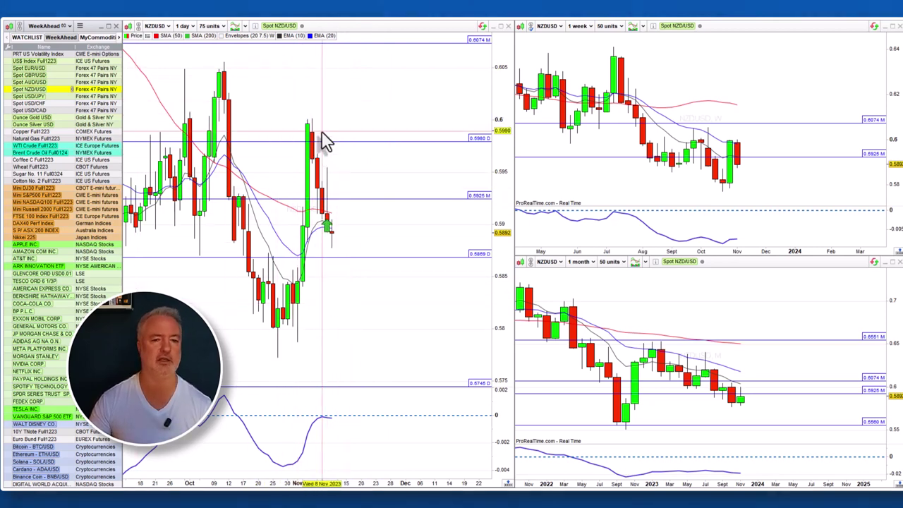
# Load the Spot USD/JPY charts and examine the October and November candles on the daily chart up close.
pyautogui.click(39, 99)
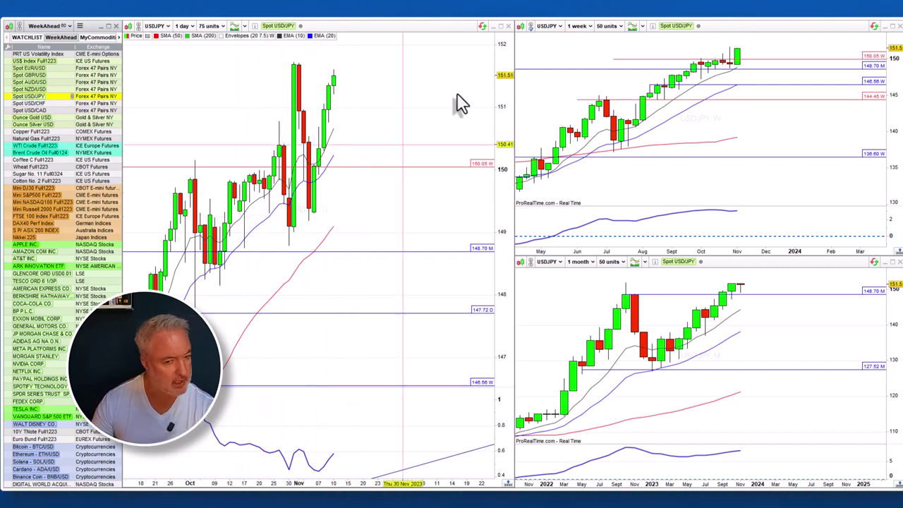
pyautogui.hscroll(-3, 462, 113)
pyautogui.scroll(5, 479, 360)
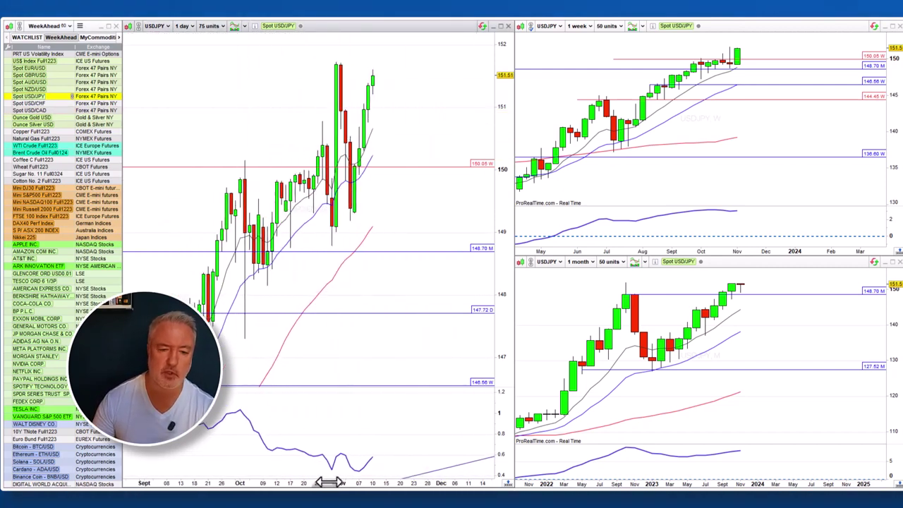
pyautogui.moveTo(480, 359); pyautogui.dragTo(300, 360)
pyautogui.scroll(2, 359, 363)
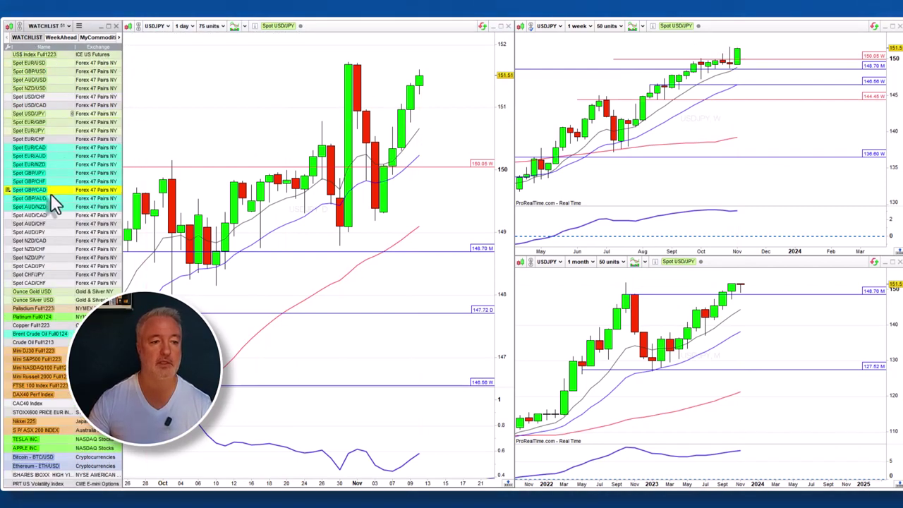
# From the main WATCHLIST, mark the August EUR/JPY weekly resistance with a horizontal ray at 158.78, and check Spot GBP/JPY against its 185.12 weekly level.
pyautogui.click(49, 132)
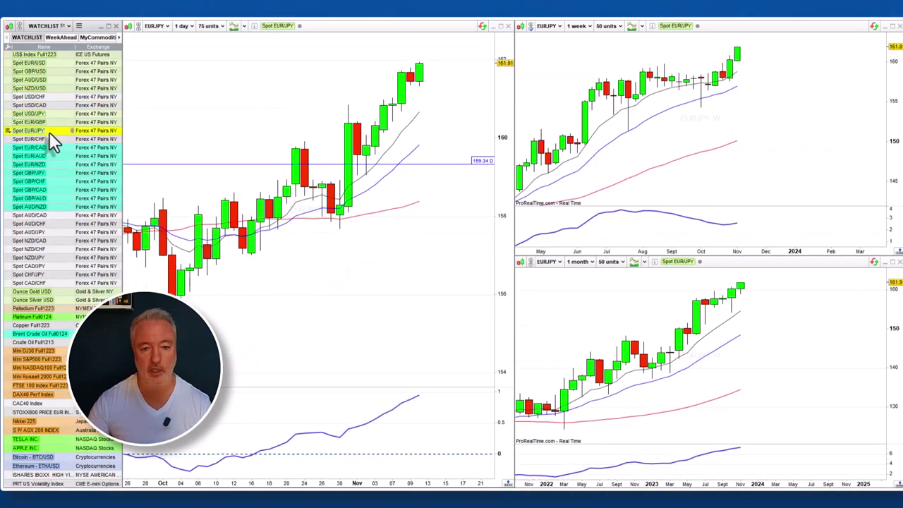
pyautogui.click(611, 76)
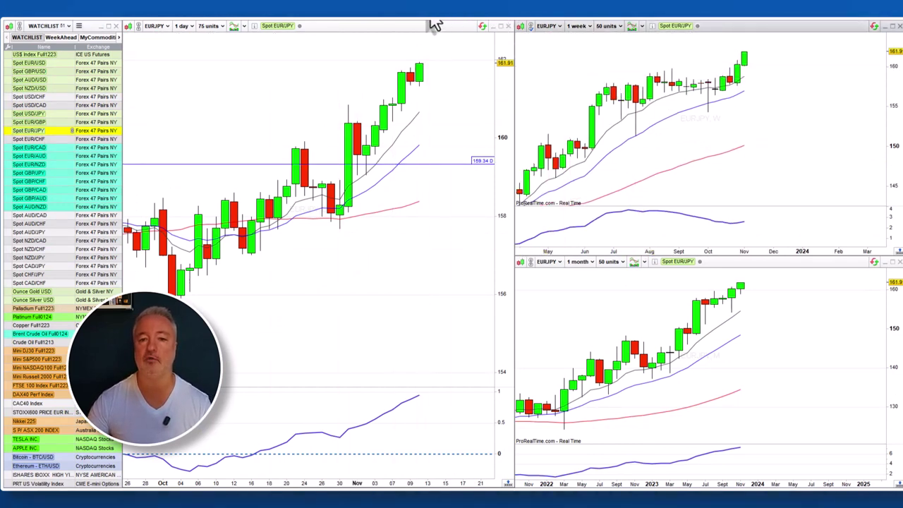
pyautogui.click(655, 79)
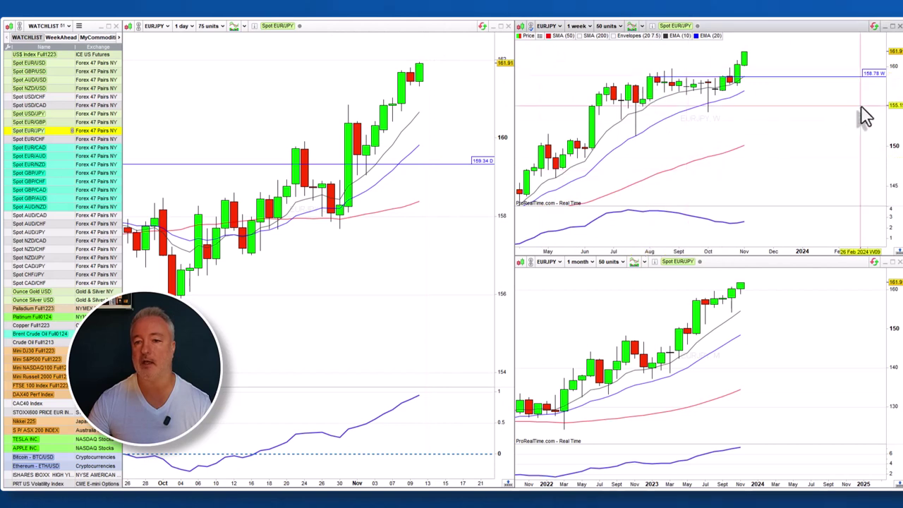
pyautogui.click(40, 175)
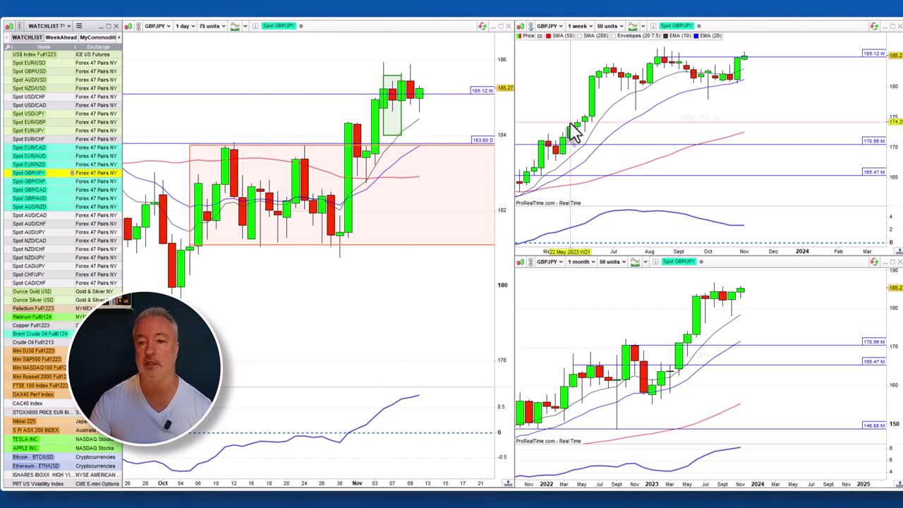
pyautogui.click(657, 56)
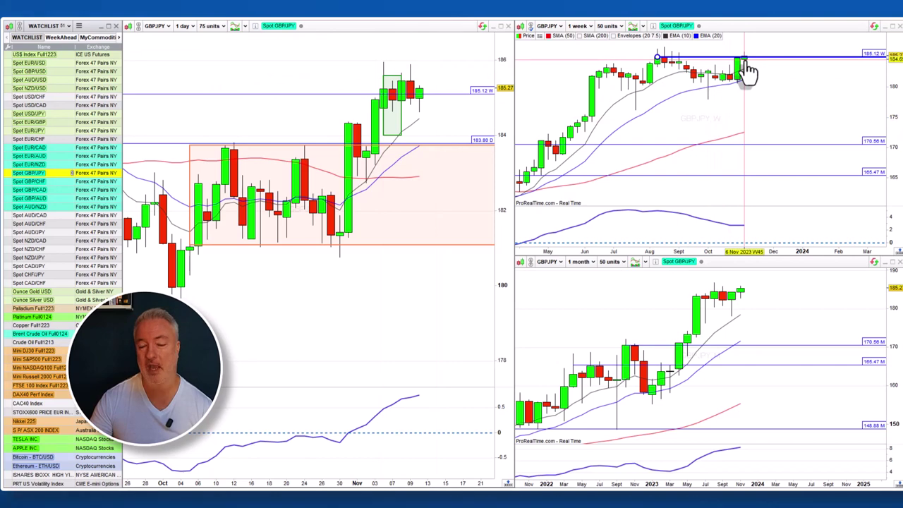
# Mark the weekly resistance levels with horizontal rays at 97.58 on Spot AUD/JPY and 89.70 on Spot NZD/JPY.
pyautogui.click(36, 233)
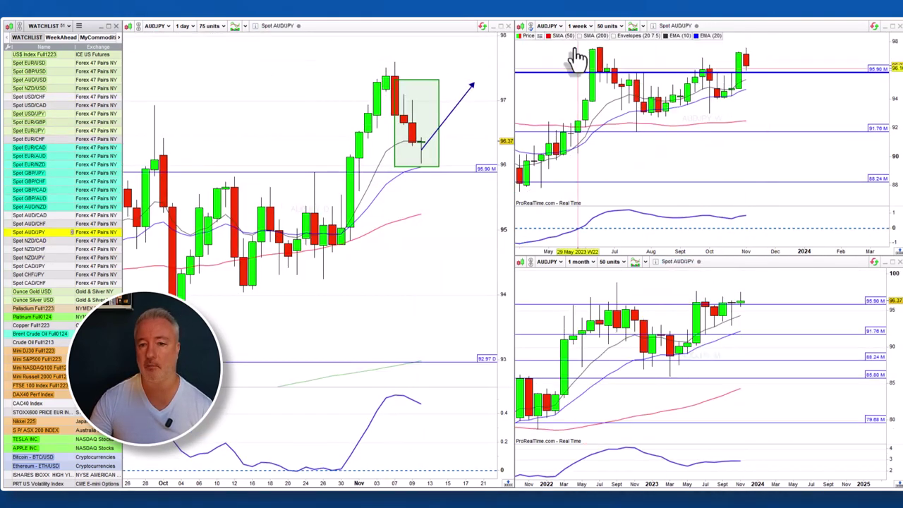
pyautogui.moveTo(560, 61); pyautogui.dragTo(572, 101)
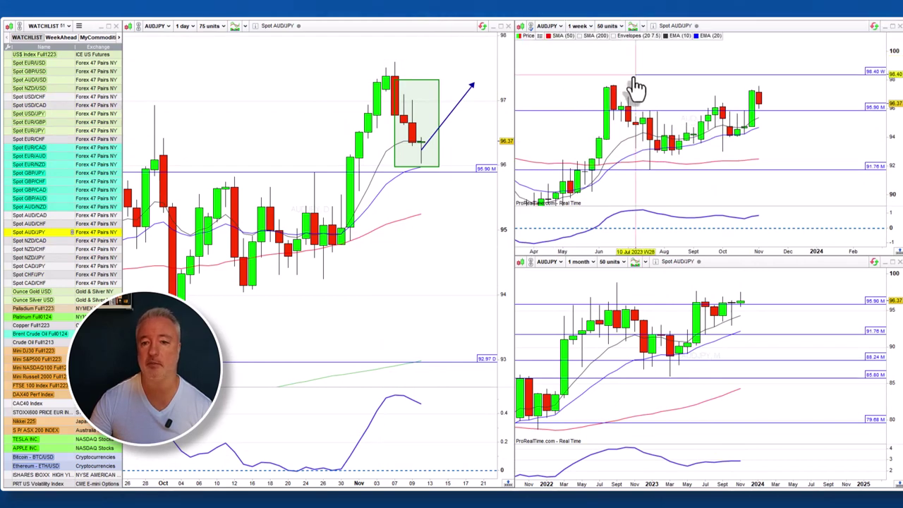
pyautogui.click(609, 86)
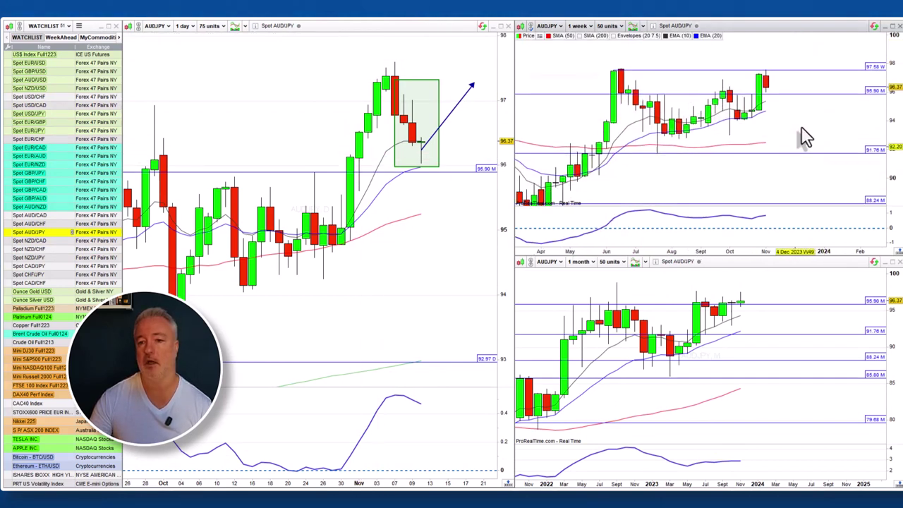
pyautogui.click(32, 269)
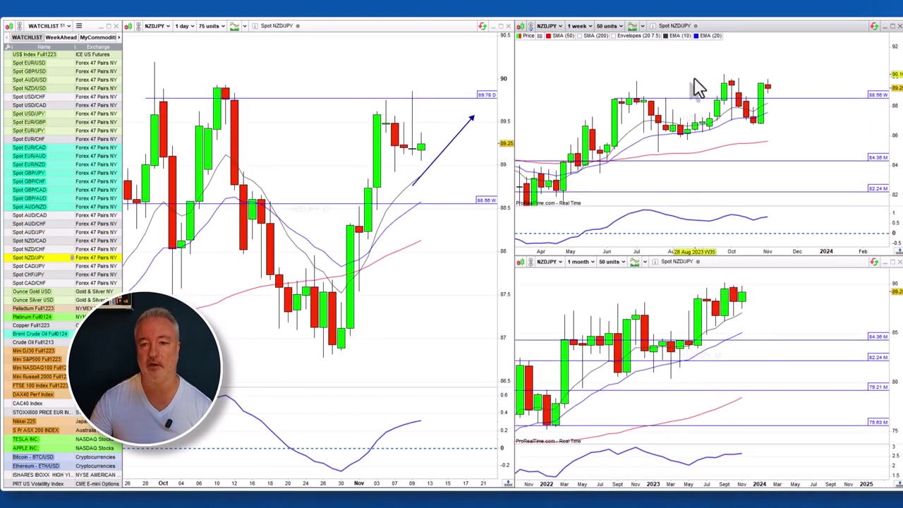
pyautogui.click(638, 82)
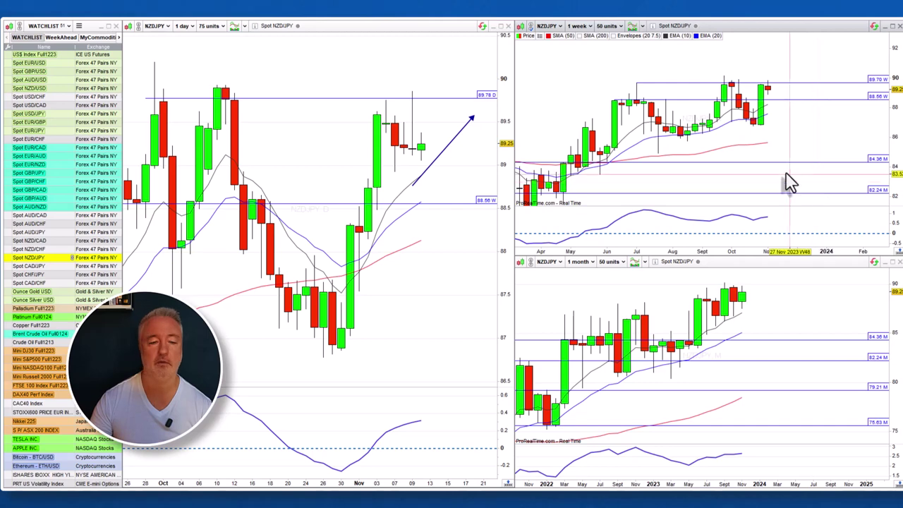
# Load Spot CAD/JPY and place a horizontal ray at 110.22 from the 2 October candle on the weekly chart.
pyautogui.click(47, 267)
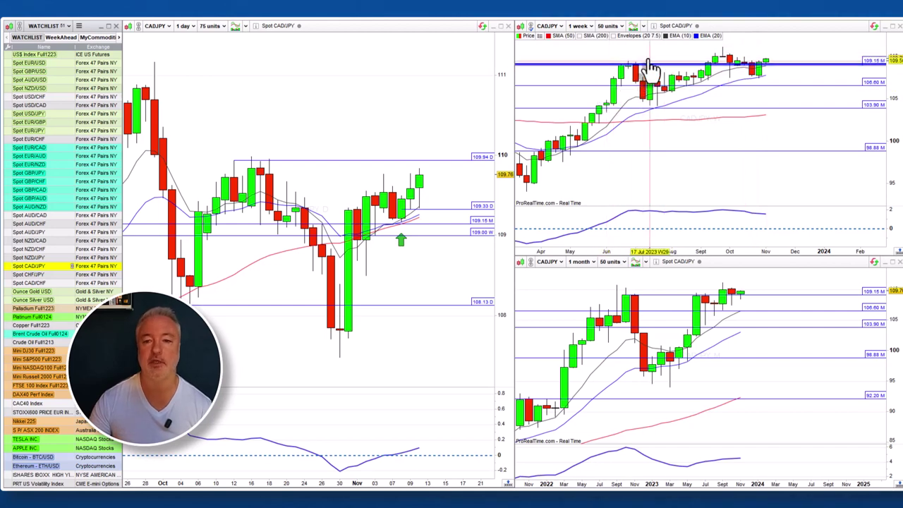
pyautogui.moveTo(650, 68); pyautogui.dragTo(629, 105)
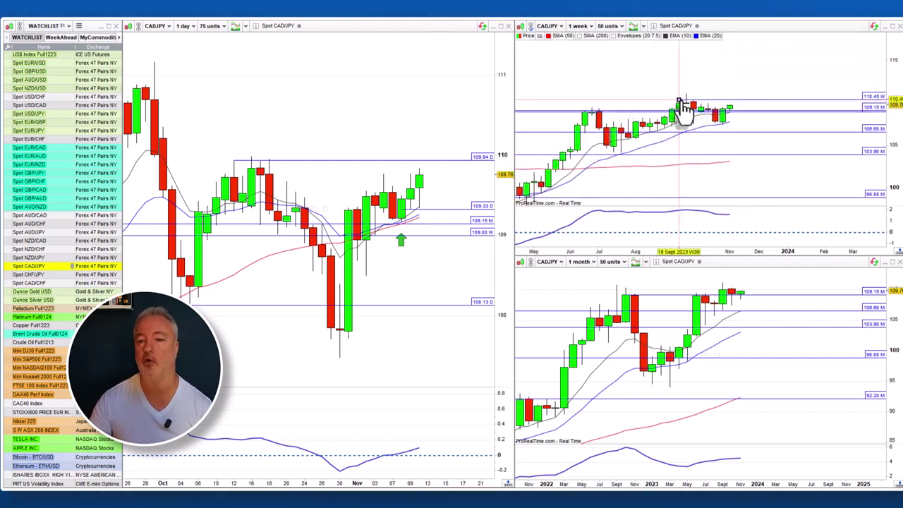
pyautogui.moveTo(681, 100); pyautogui.dragTo(683, 101)
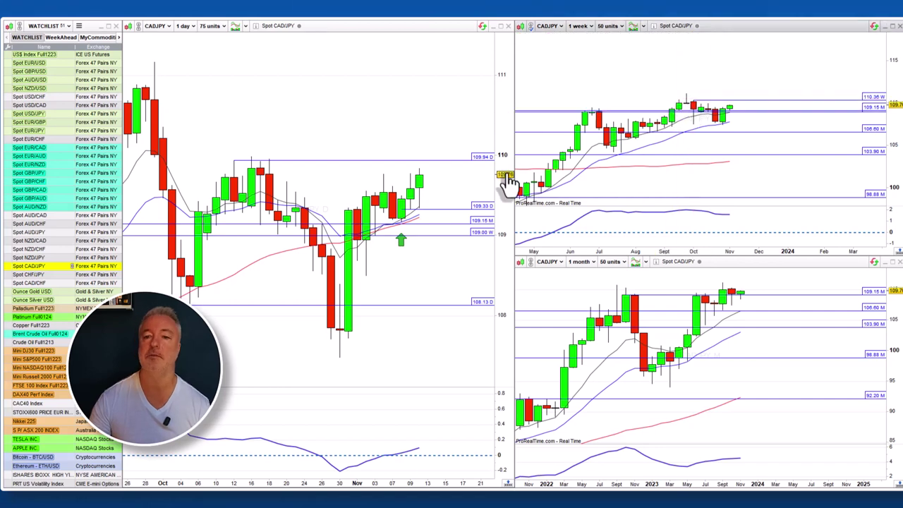
pyautogui.scroll(2, 794, 129)
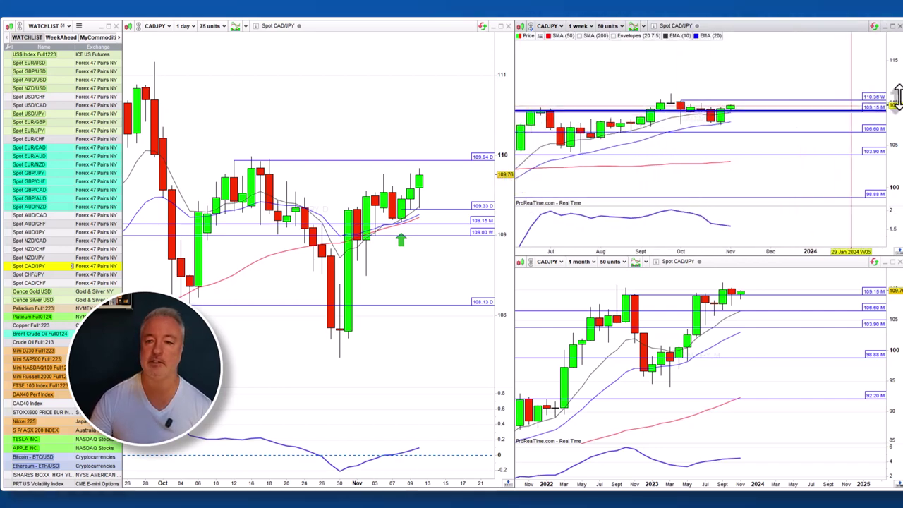
pyautogui.moveTo(895, 88); pyautogui.dragTo(806, 111)
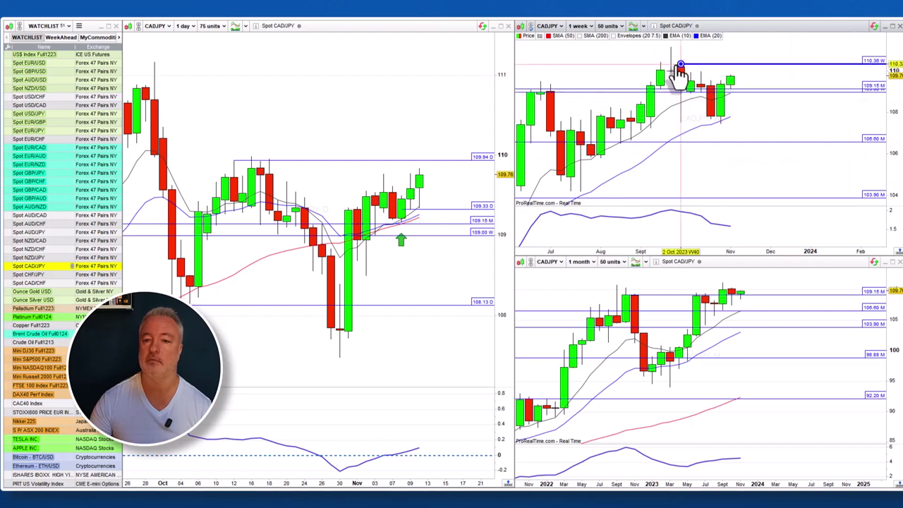
pyautogui.moveTo(681, 64); pyautogui.dragTo(683, 67)
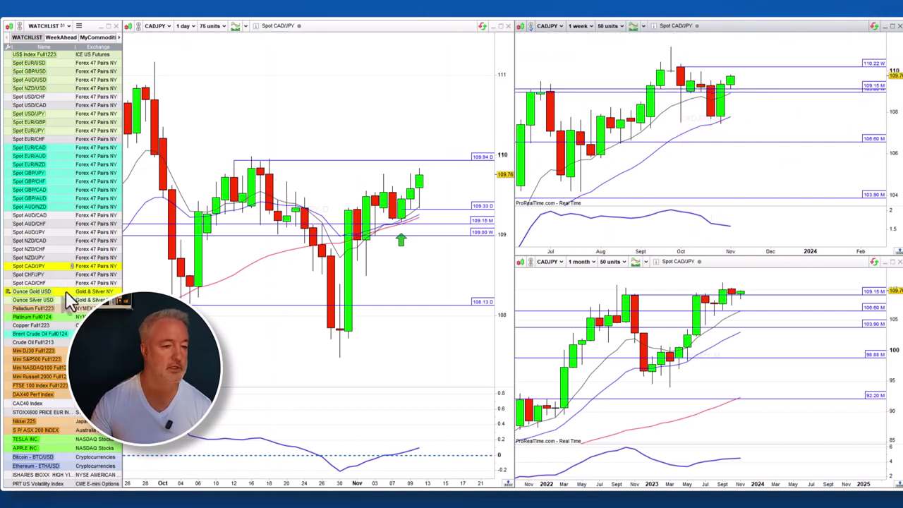
# Load Spot CHF/JPY and place a horizontal ray at 168.08 across the October highs on the weekly chart.
pyautogui.click(43, 275)
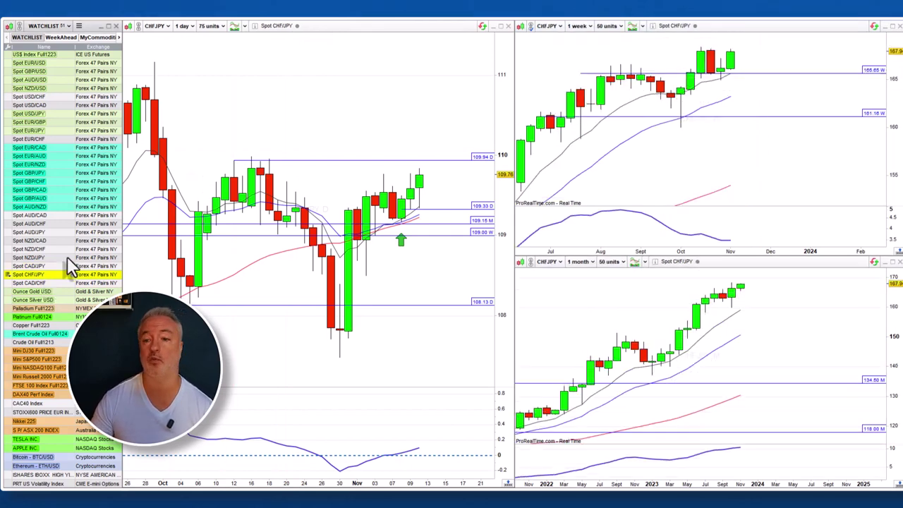
pyautogui.click(721, 73)
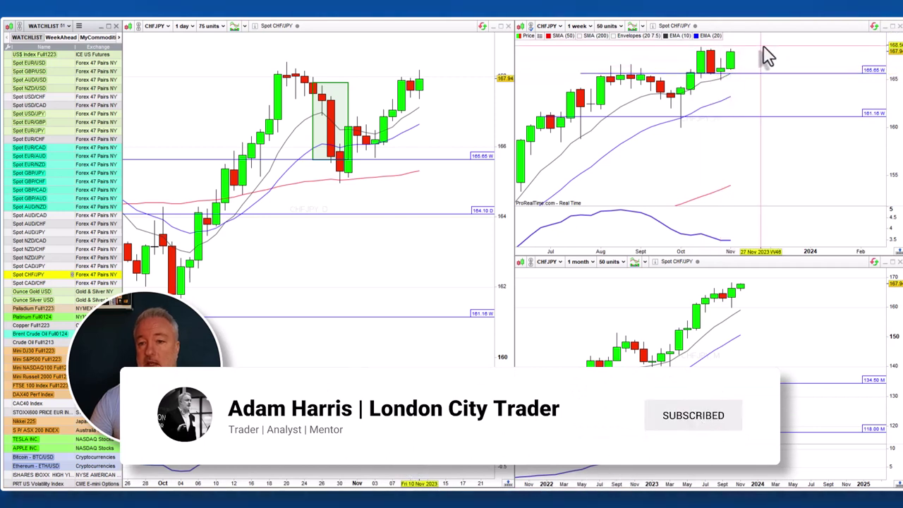
pyautogui.moveTo(762, 54); pyautogui.dragTo(756, 87)
pyautogui.moveTo(698, 90)
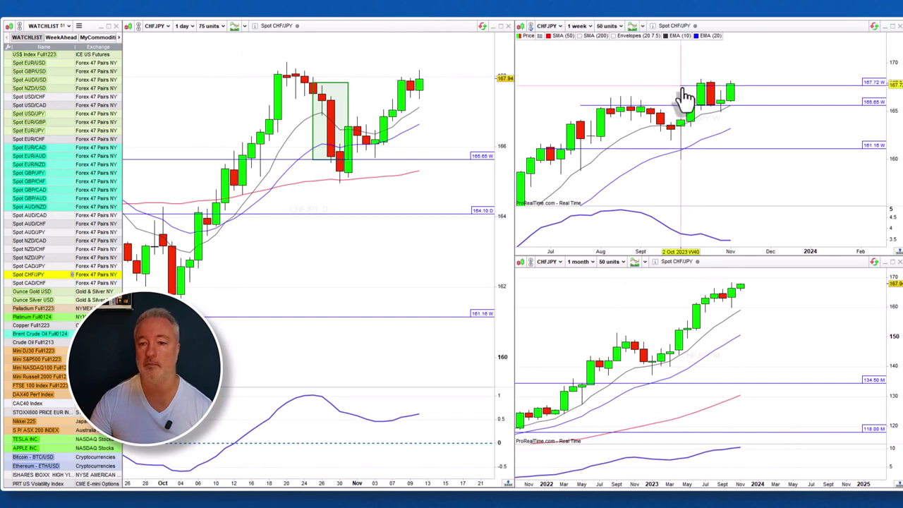
pyautogui.moveTo(702, 82); pyautogui.dragTo(712, 84)
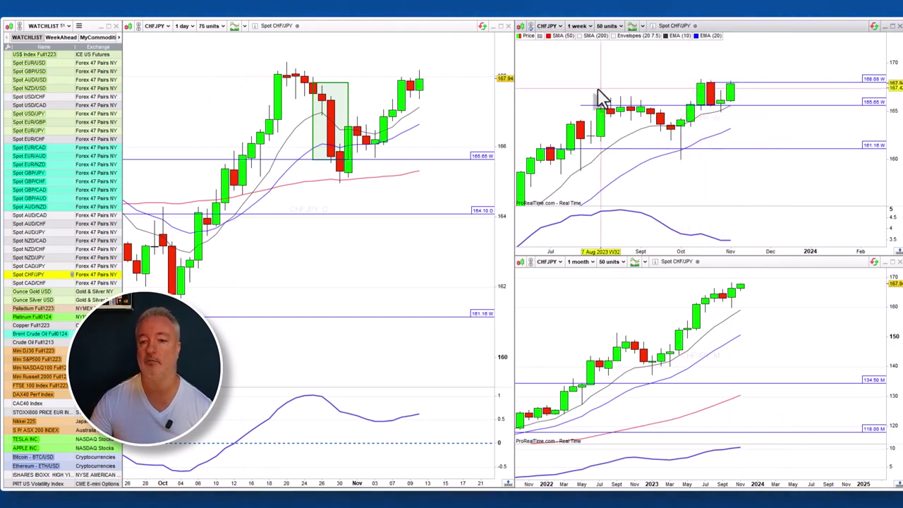
pyautogui.moveTo(611, 89)
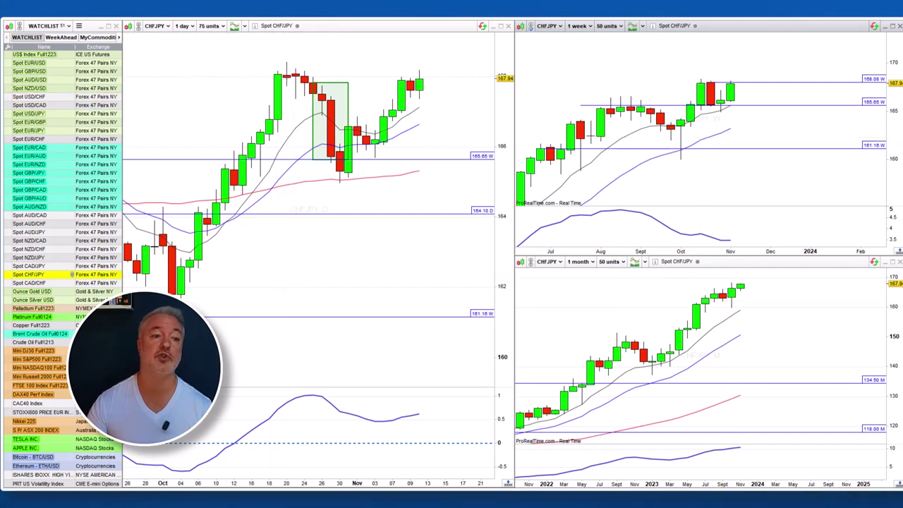
# Switch the instrument list back to the WeekAhead watchlist.
pyautogui.click(61, 37)
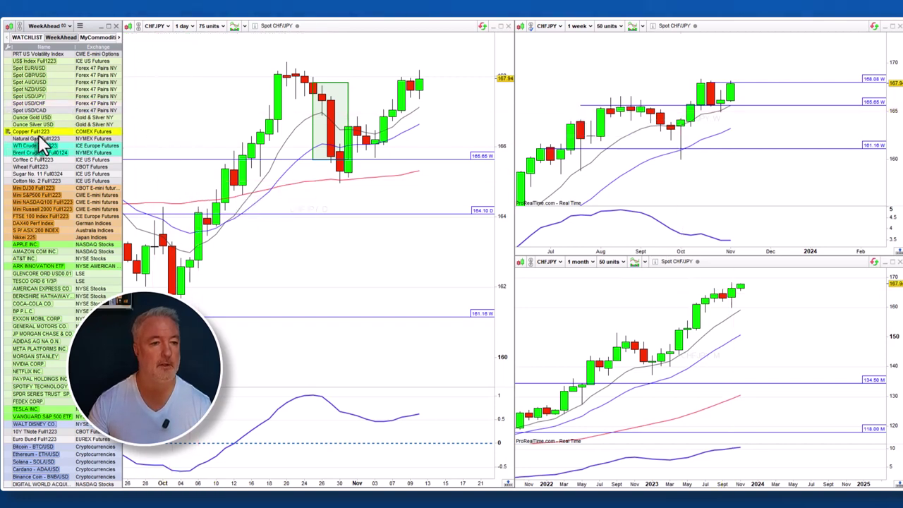
# Load Ounce Gold USD and draw a rising line under the late-October lows plus a vertical projection line at 6 November on the daily chart.
pyautogui.click(40, 115)
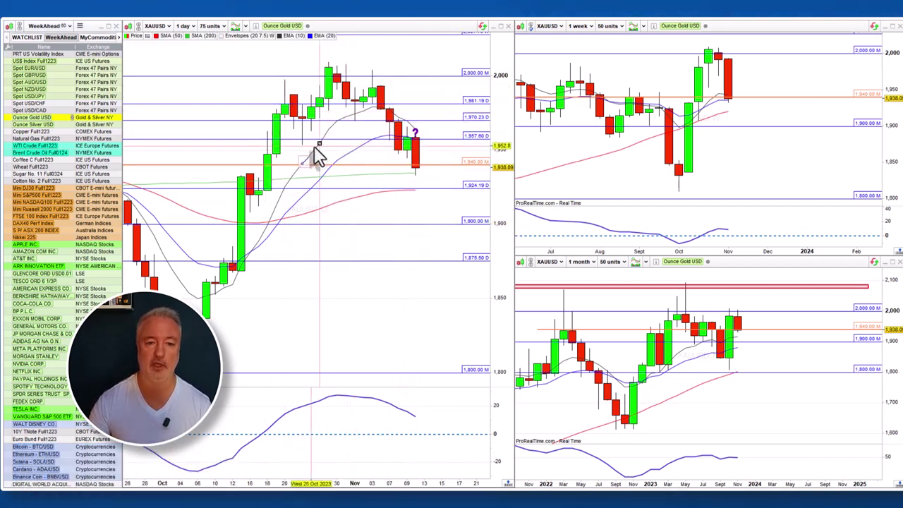
pyautogui.moveTo(303, 150); pyautogui.dragTo(353, 134)
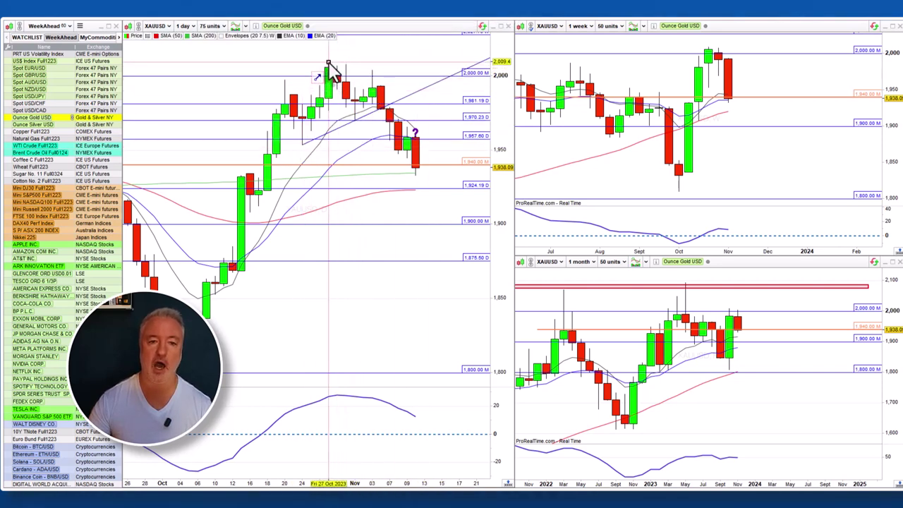
pyautogui.moveTo(327, 124)
pyautogui.mouseDown()
pyautogui.moveTo(339, 151)
pyautogui.moveTo(329, 115)
pyautogui.moveTo(412, 155)
pyautogui.moveTo(380, 159)
pyautogui.moveTo(382, 185)
pyautogui.moveTo(389, 185)
pyautogui.moveTo(379, 184)
pyautogui.mouseUp()
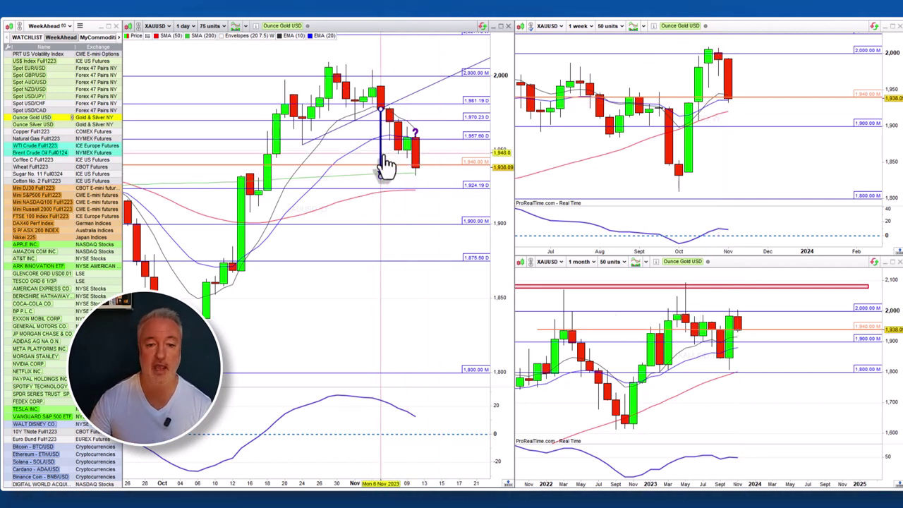
# Delete the vertical projection line and the rising trend line from the daily gold chart.
pyautogui.rightClick(384, 165)
pyautogui.click(389, 198)
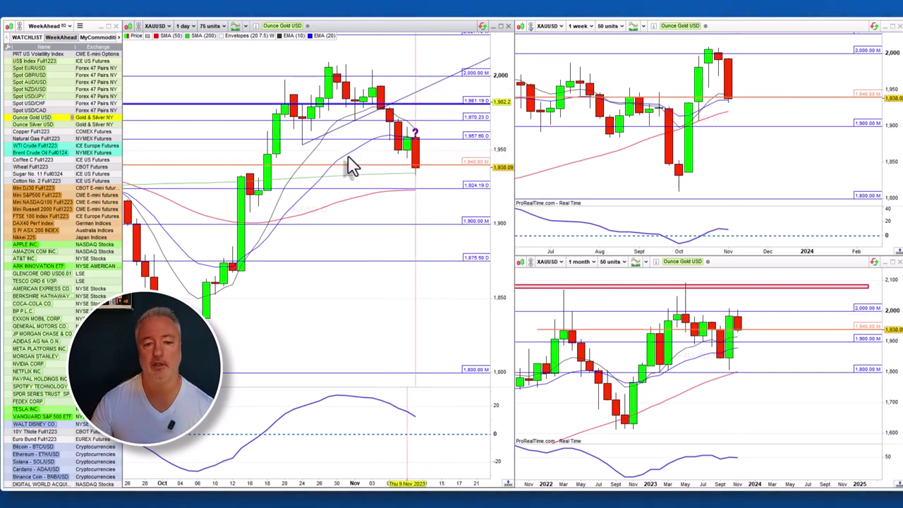
pyautogui.press('h')
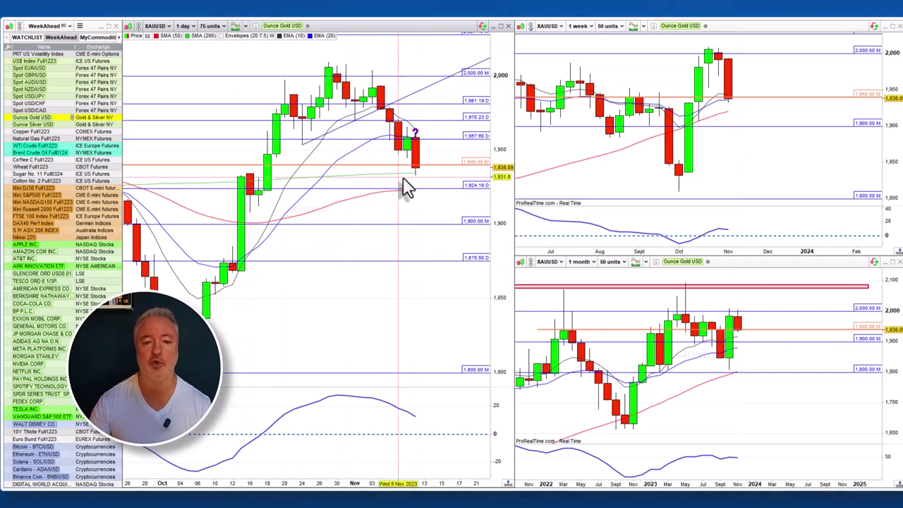
pyautogui.press('Escape')
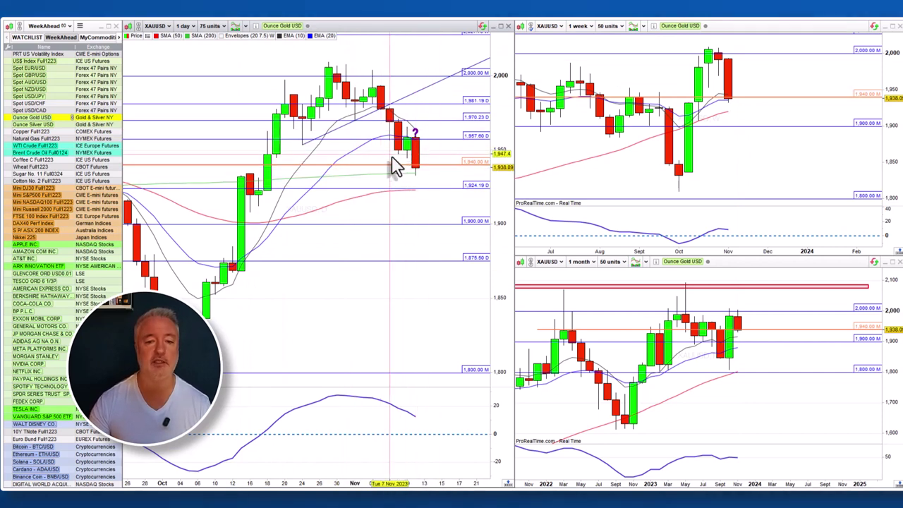
pyautogui.rightClick(425, 93)
pyautogui.click(446, 137)
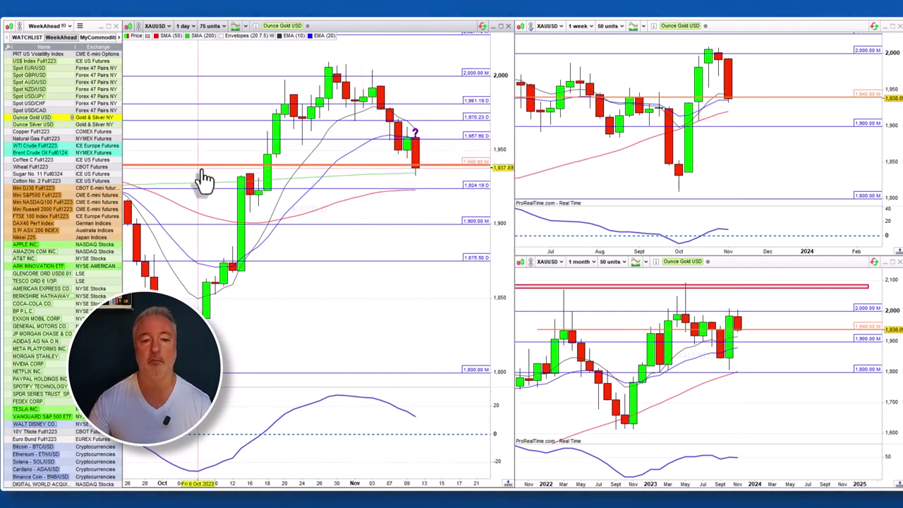
pyautogui.press('Escape')
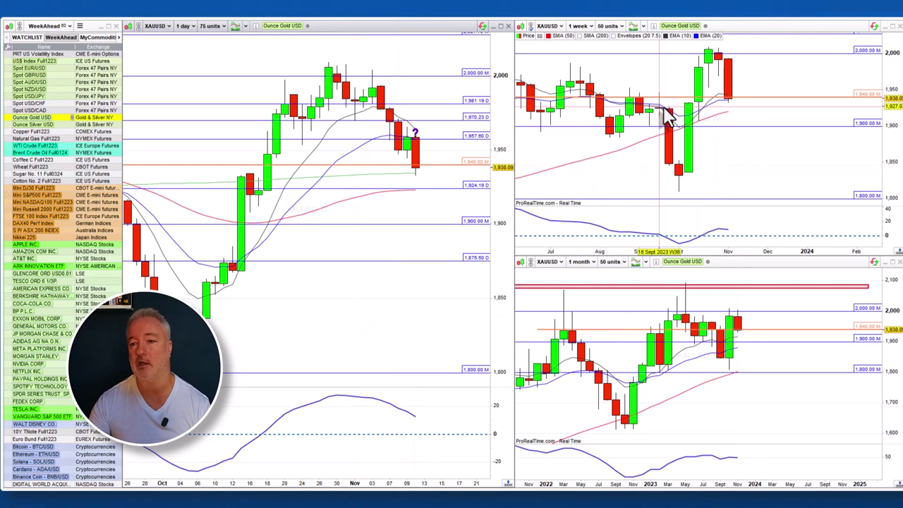
# Examine gold's weekly and daily candles against the levels from 1,924.19 up to the 2,027.70 weekly resistance.
pyautogui.moveTo(669, 116)
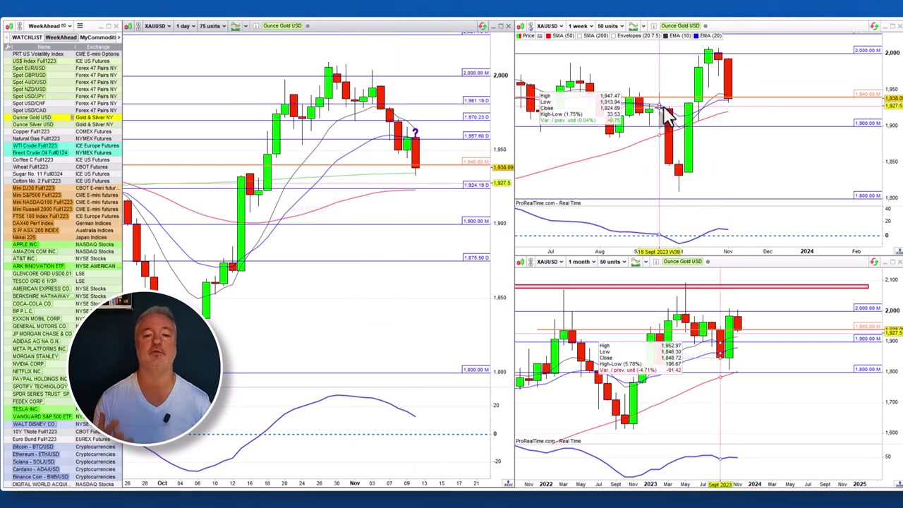
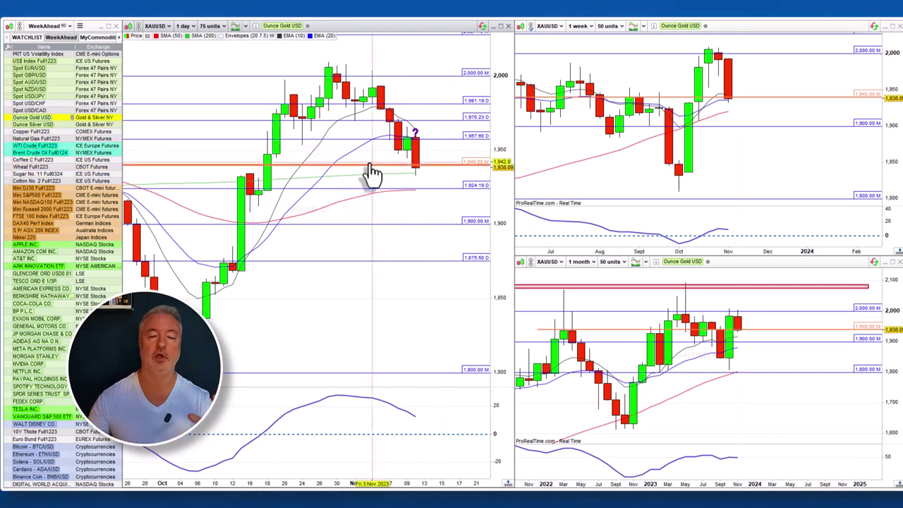
pyautogui.moveTo(371, 172)
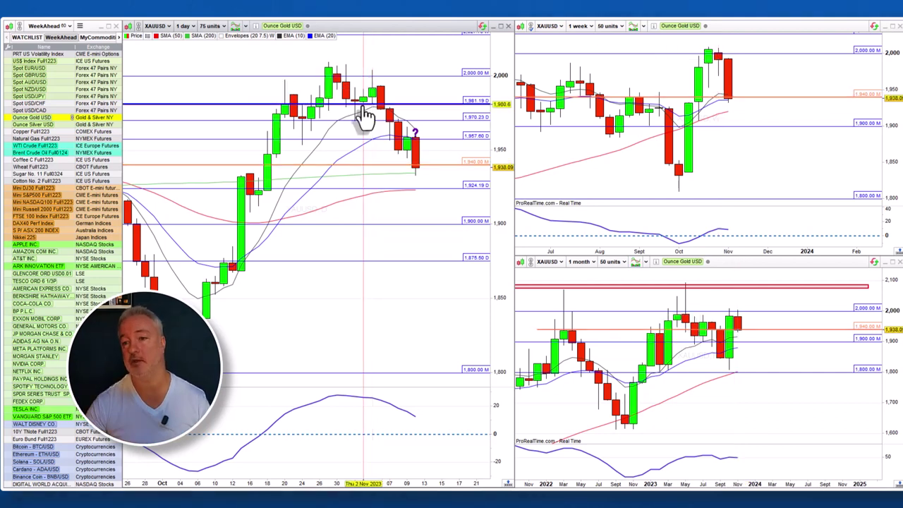
pyautogui.hscroll(1, 771, 191)
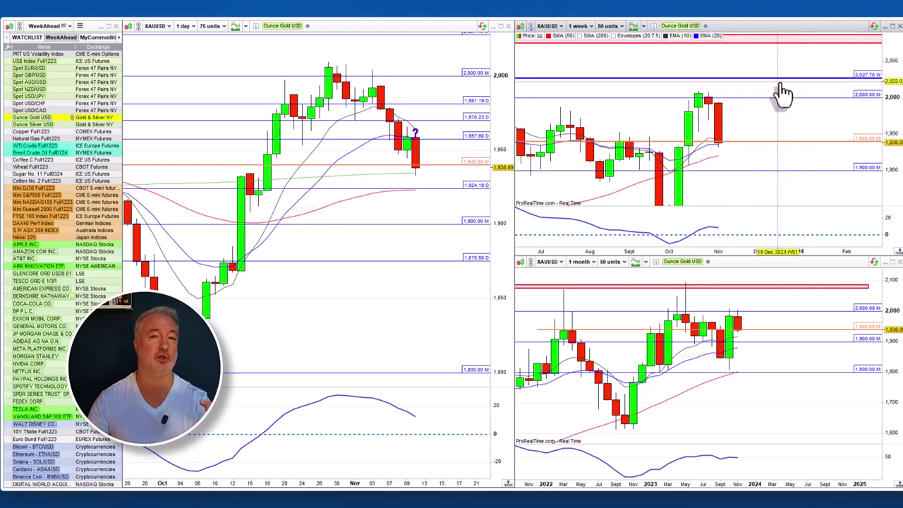
pyautogui.moveTo(783, 94)
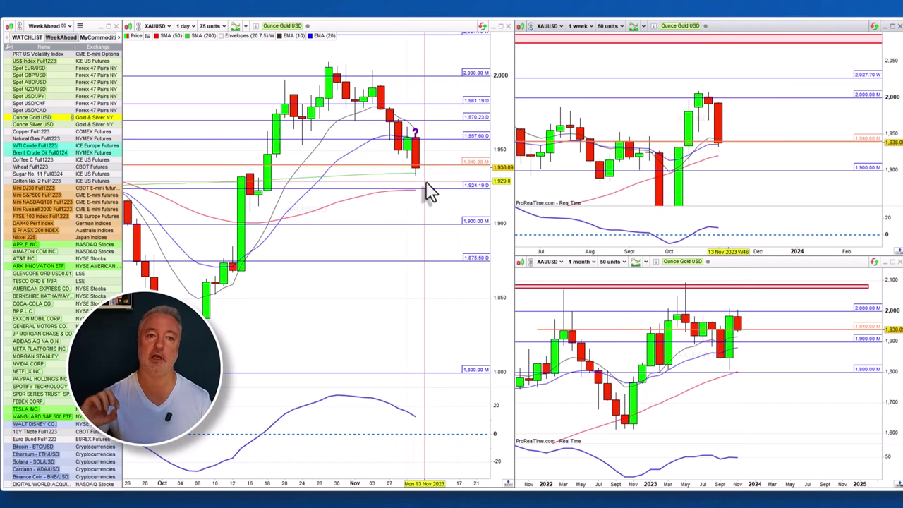
pyautogui.moveTo(431, 192)
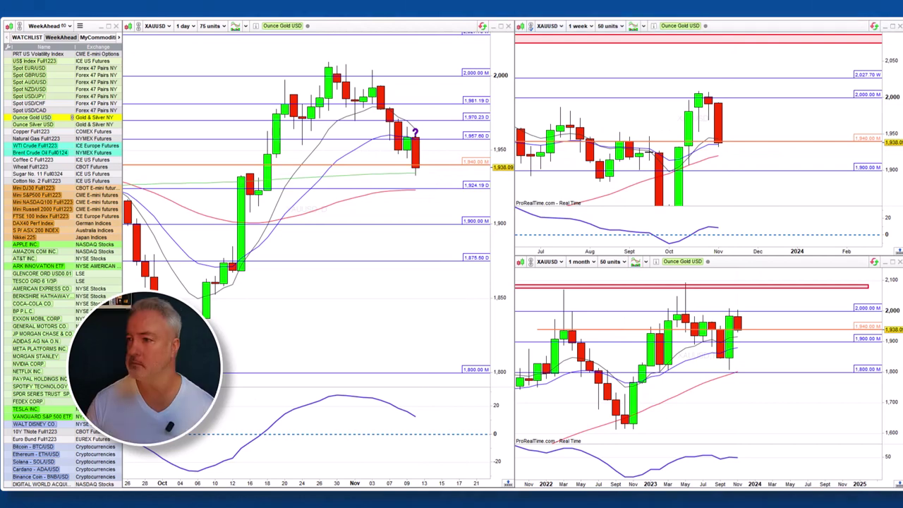
# Load Ounce Silver USD and examine the latest weekly candle against the 22.11 weekly support.
pyautogui.click(22, 125)
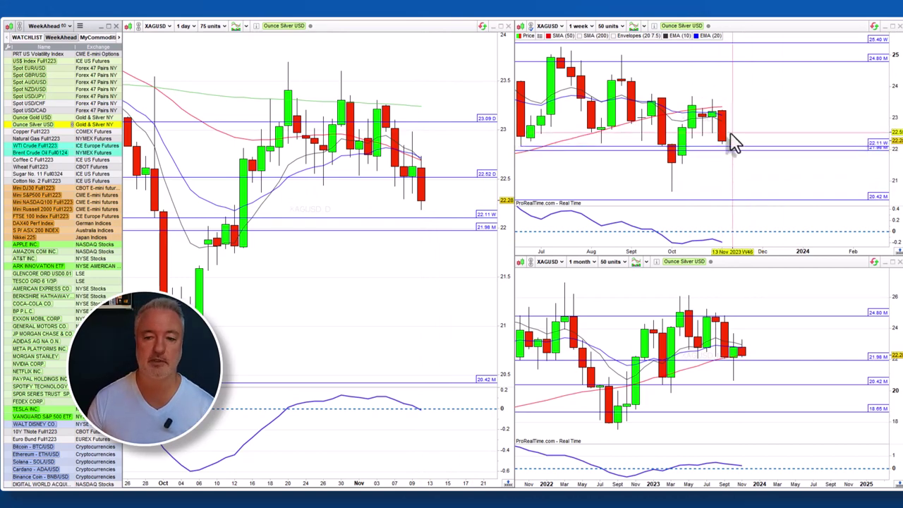
pyautogui.moveTo(734, 144)
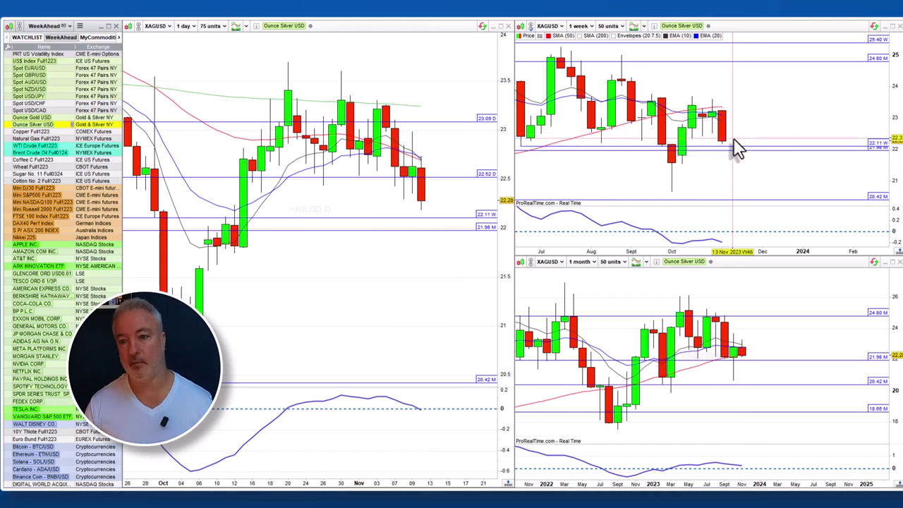
# Load WTI Crude and examine its charts, focusing on the daily price relative to the 78.47 and 80.55 levels.
pyautogui.click(30, 146)
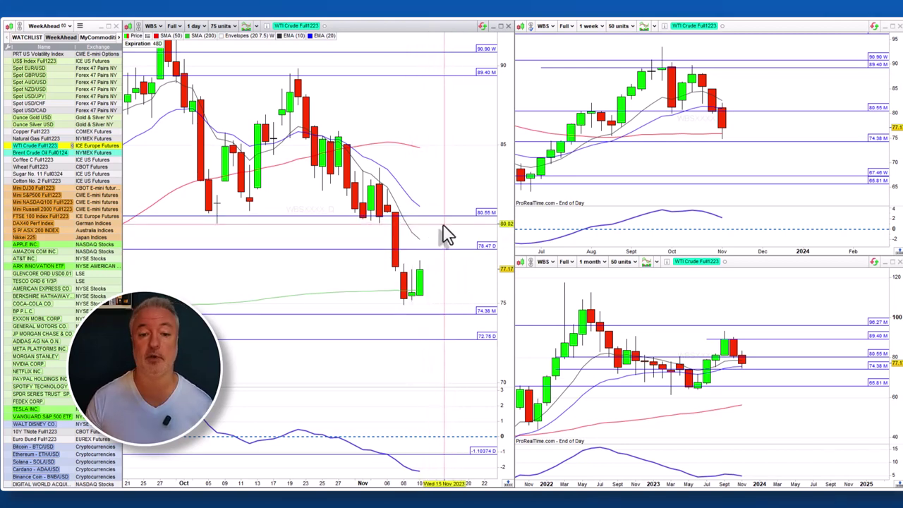
pyautogui.click(466, 294)
pyautogui.scroll(5, 703, 424)
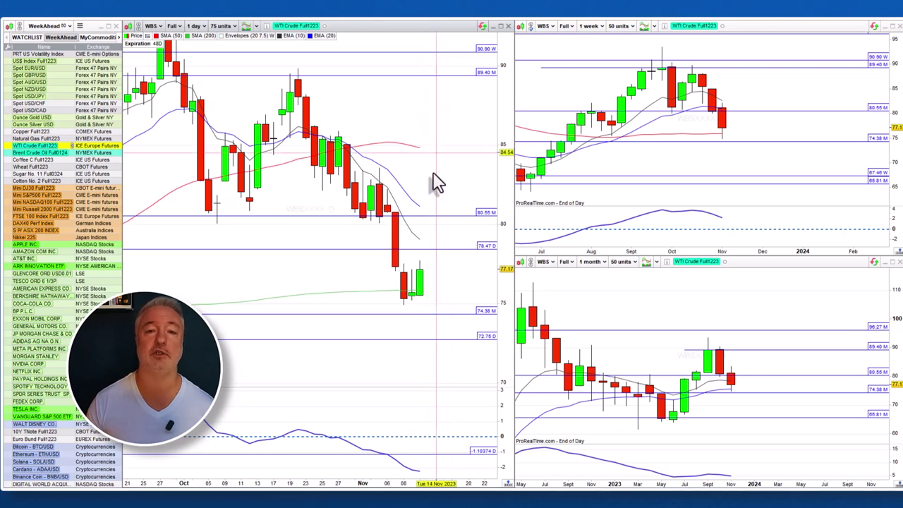
pyautogui.moveTo(438, 204)
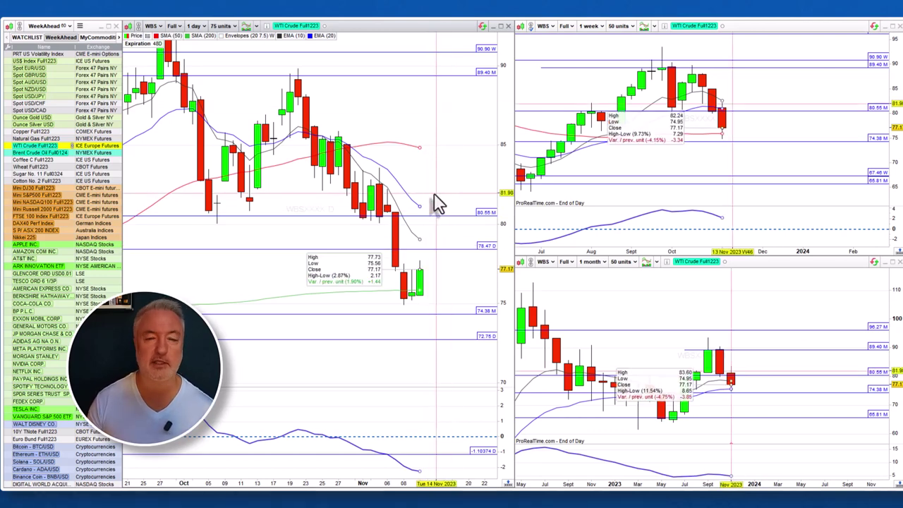
pyautogui.moveTo(418, 280); pyautogui.dragTo(450, 255)
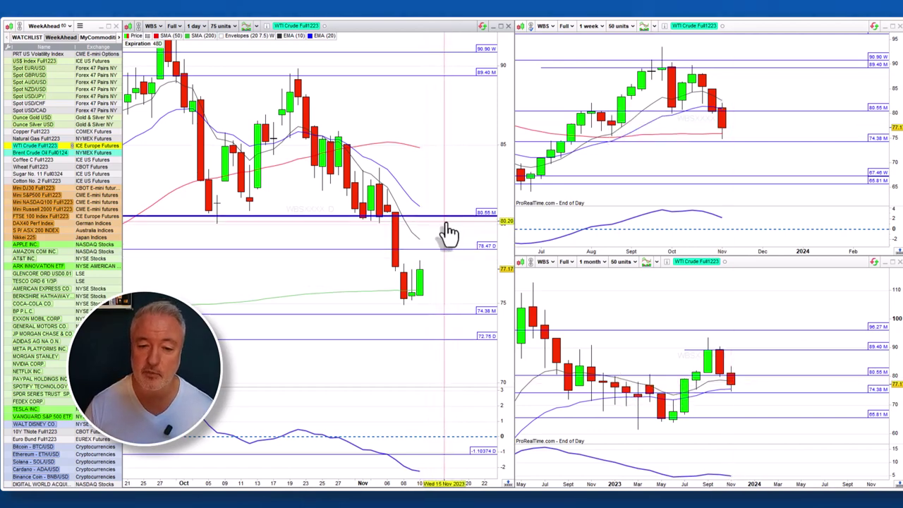
pyautogui.moveTo(452, 238)
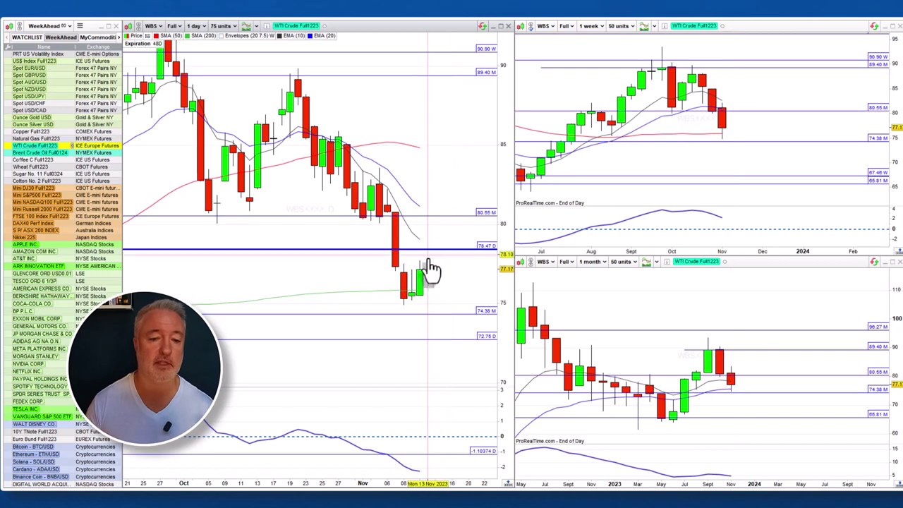
# Load Brent Crude Oil and examine the latest weekly candle around the 80.00 level.
pyautogui.click(37, 154)
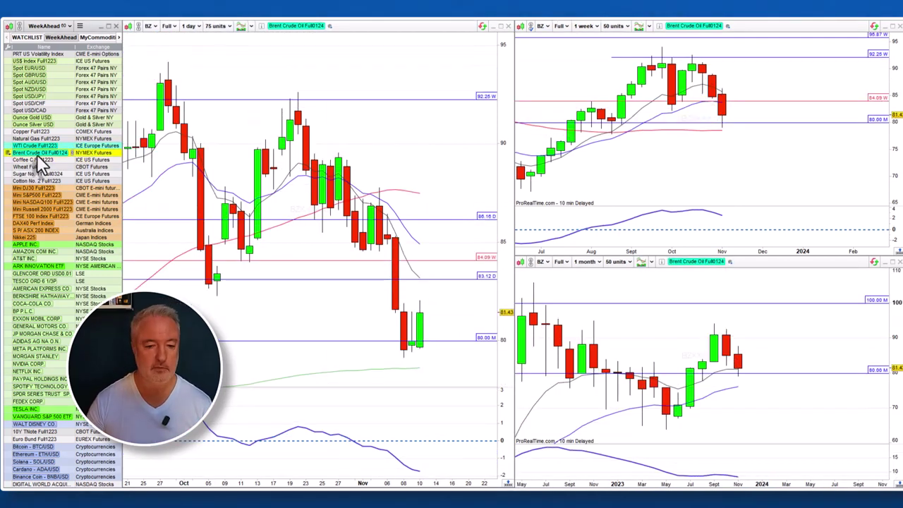
pyautogui.moveTo(740, 137)
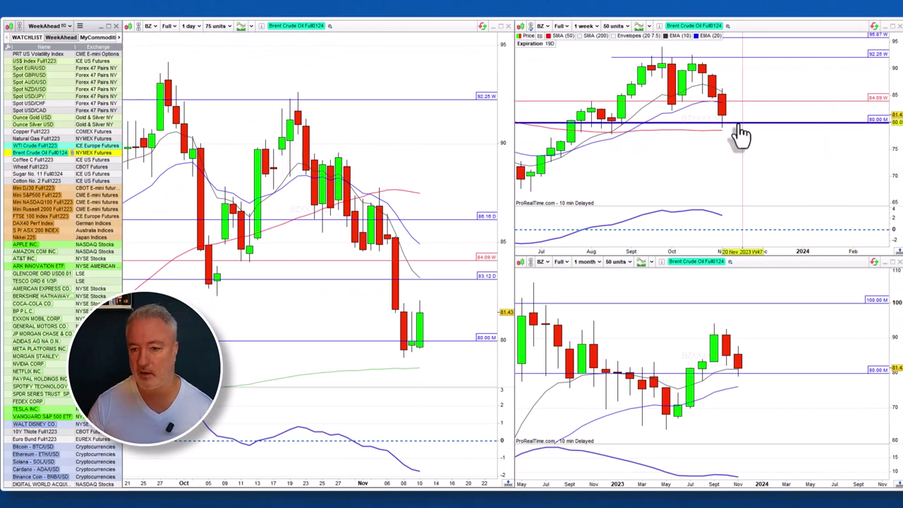
pyautogui.moveTo(731, 156)
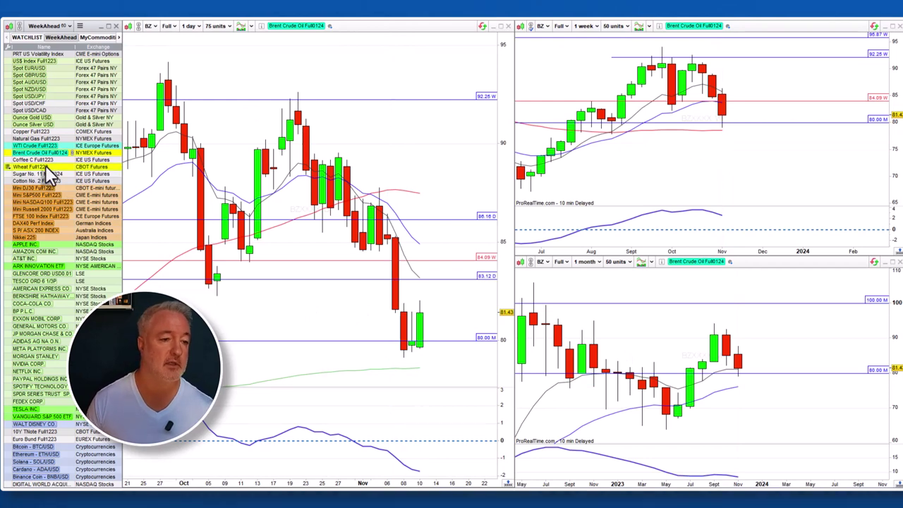
# Load Mini DJ30 and remove the green rectangle highlighting the most recent week's price action.
pyautogui.click(35, 186)
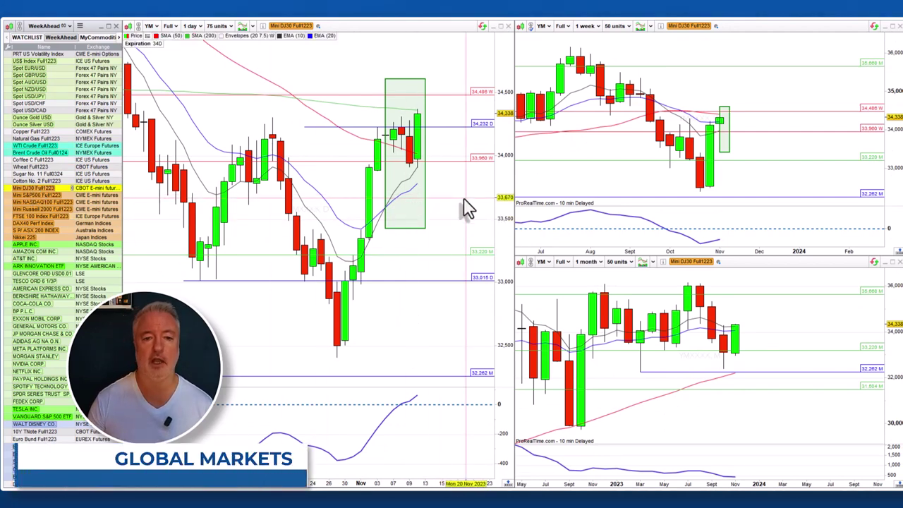
pyautogui.moveTo(380, 211); pyautogui.dragTo(355, 212)
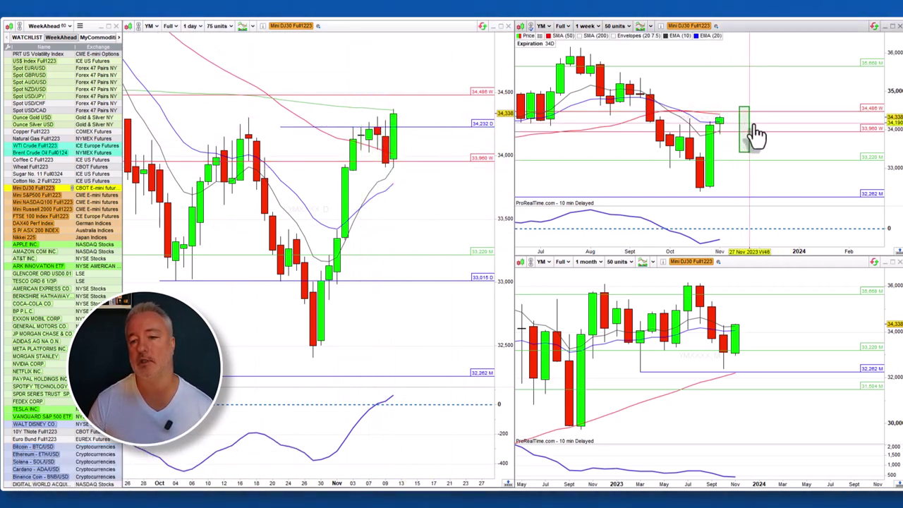
pyautogui.click(742, 153)
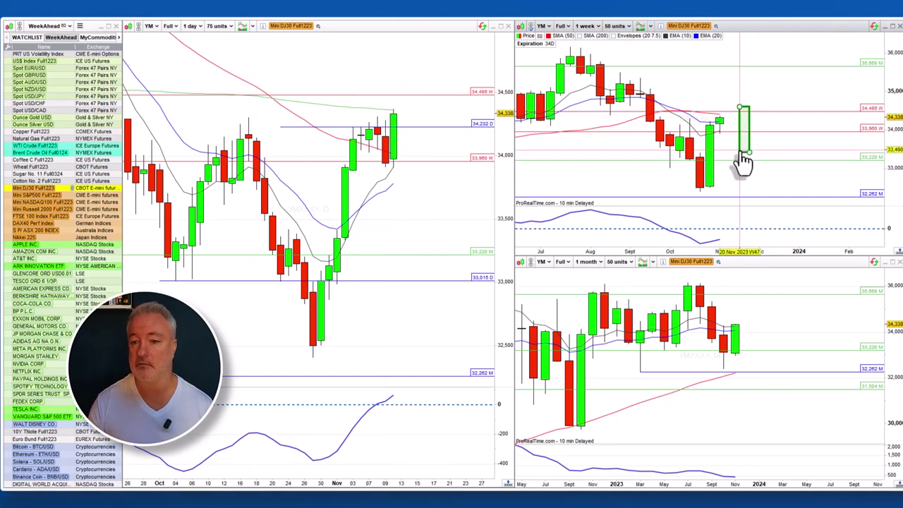
pyautogui.rightClick(742, 157)
pyautogui.click(681, 198)
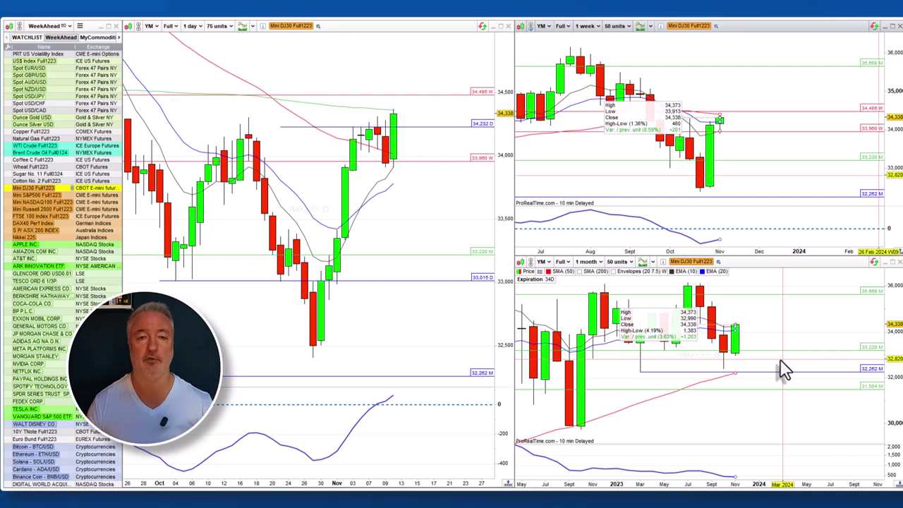
# Load Mini S&P500 and examine the week of 9 October on the daily and weekly charts and the November candle on the monthly chart.
pyautogui.click(12, 196)
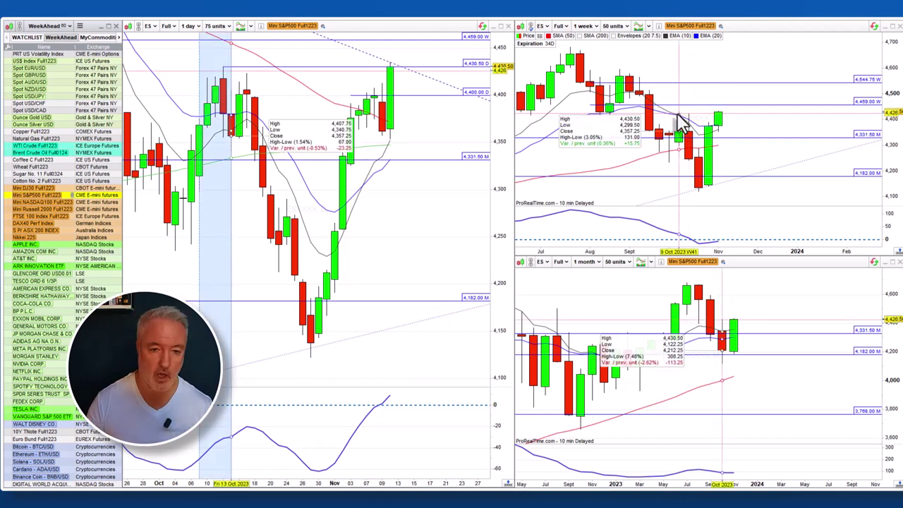
pyautogui.moveTo(437, 133); pyautogui.dragTo(437, 187)
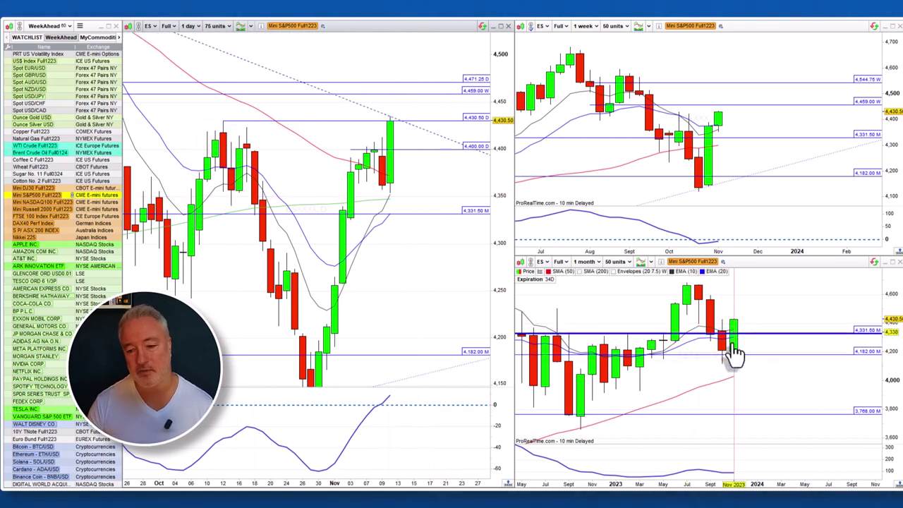
pyautogui.moveTo(744, 331)
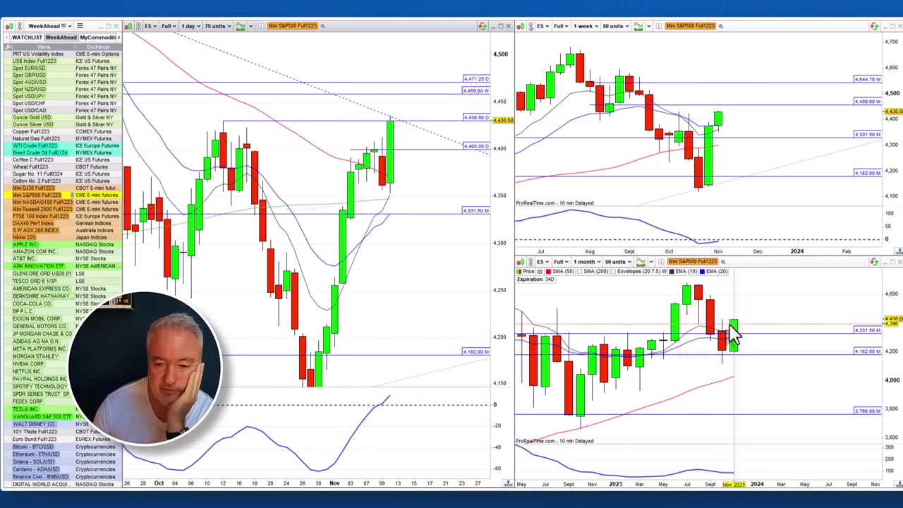
pyautogui.moveTo(727, 335)
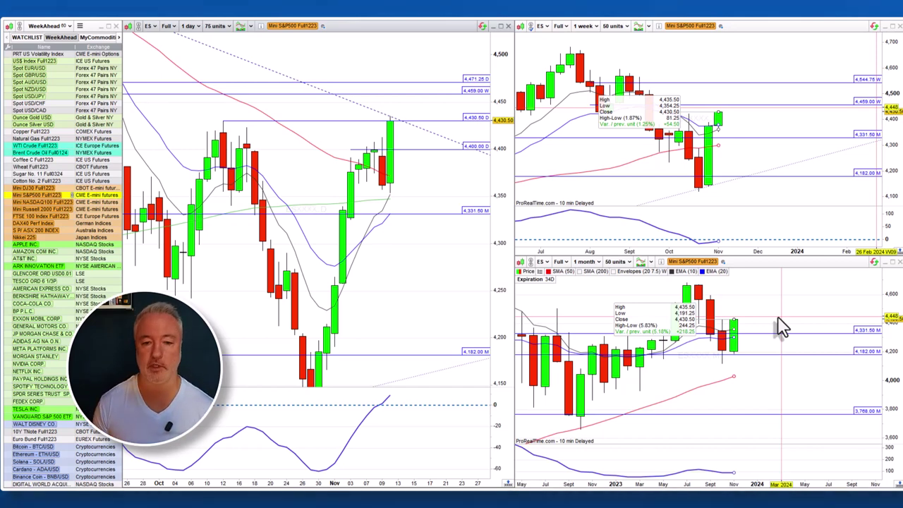
# Examine the longer-term Mini S&P500 price history from 2021 on the monthly chart against its marked levels.
pyautogui.scroll(-6, 782, 327)
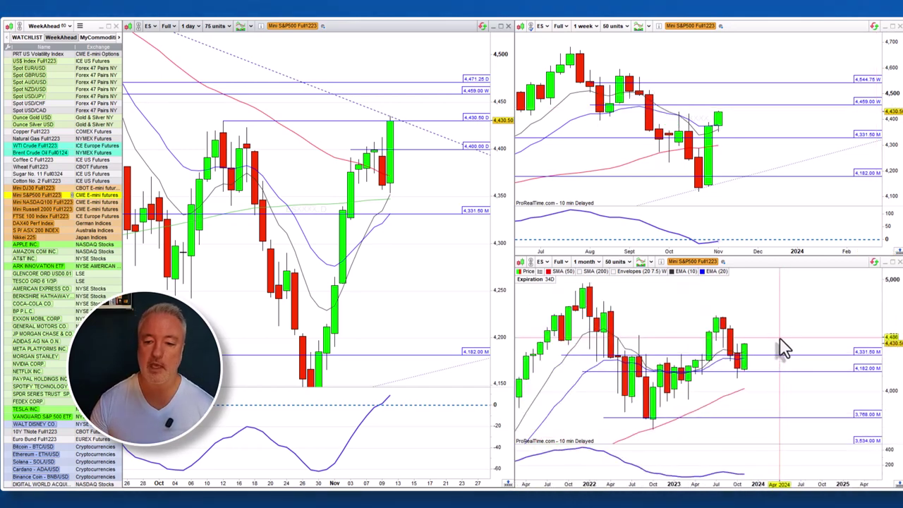
pyautogui.moveTo(752, 360)
pyautogui.mouseDown()
pyautogui.moveTo(701, 411)
pyautogui.moveTo(745, 359)
pyautogui.mouseUp()
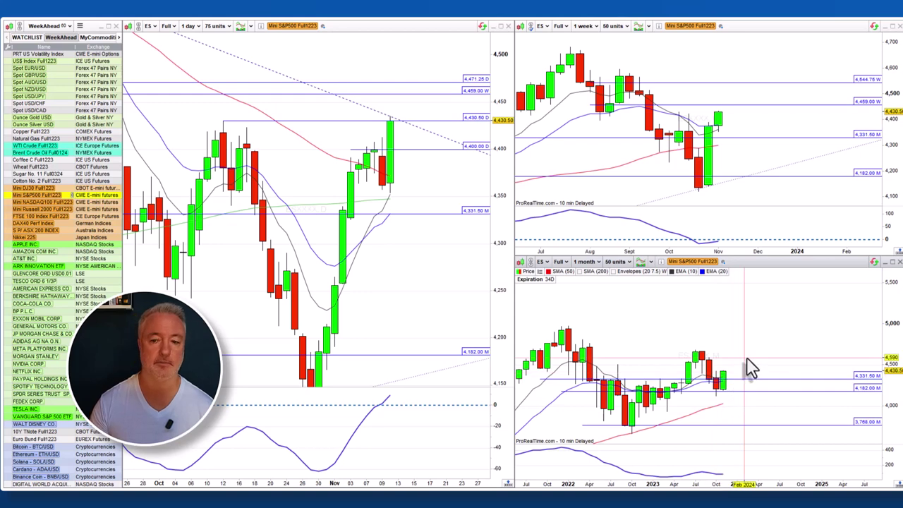
pyautogui.moveTo(746, 369); pyautogui.dragTo(749, 353)
pyautogui.scroll(1, 741, 409)
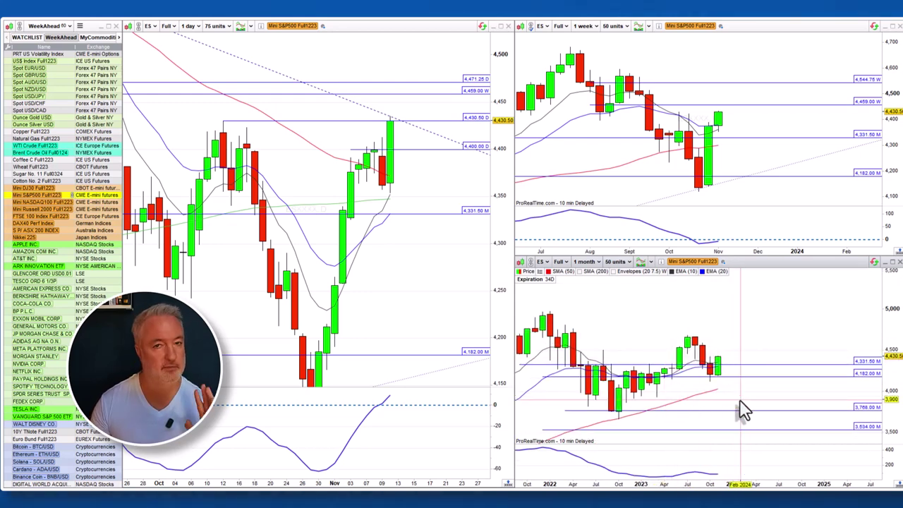
# Switch to the browser and read the CNBC and Barchart posts on Morgan Stanley's and JPMorgan's views of the stock market rally.
pyautogui.moveTo(742, 409)
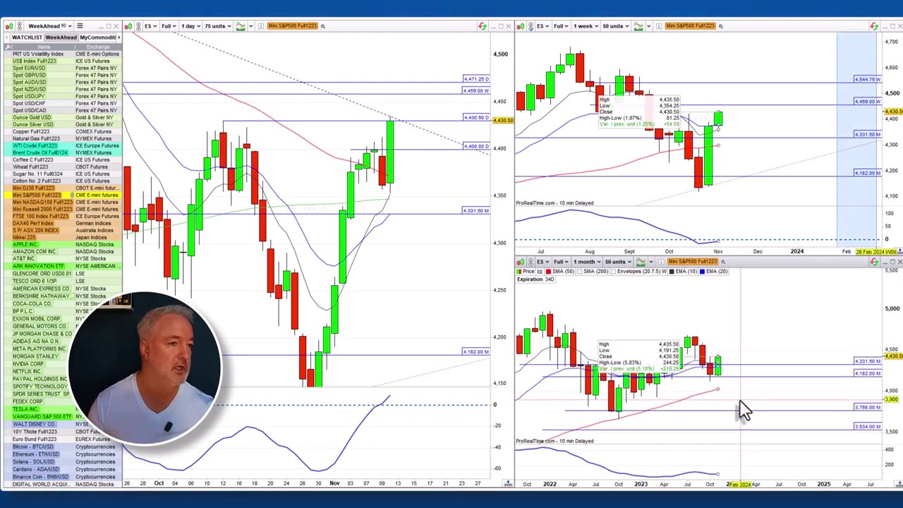
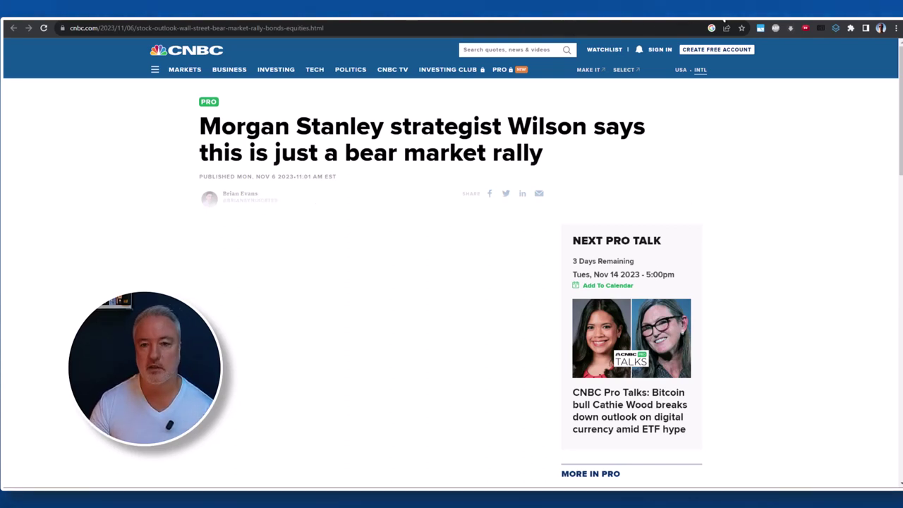
pyautogui.click(660, 21)
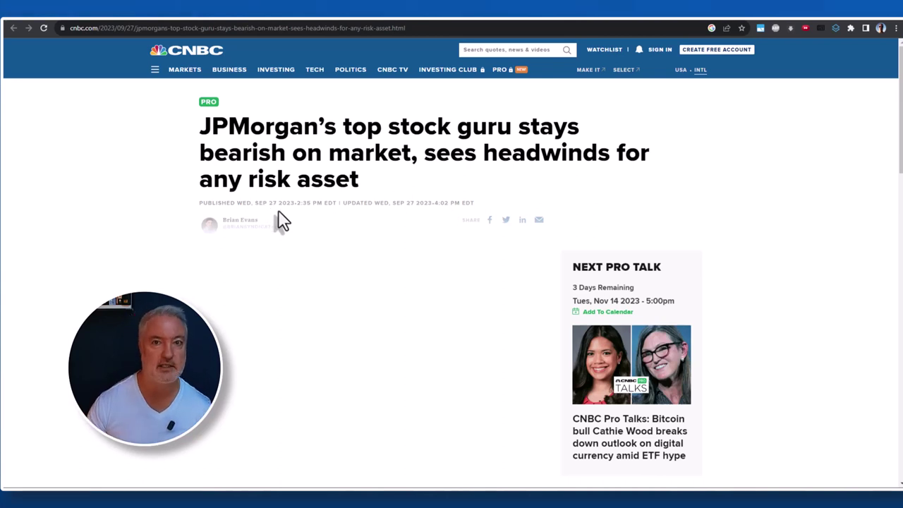
pyautogui.click(727, 21)
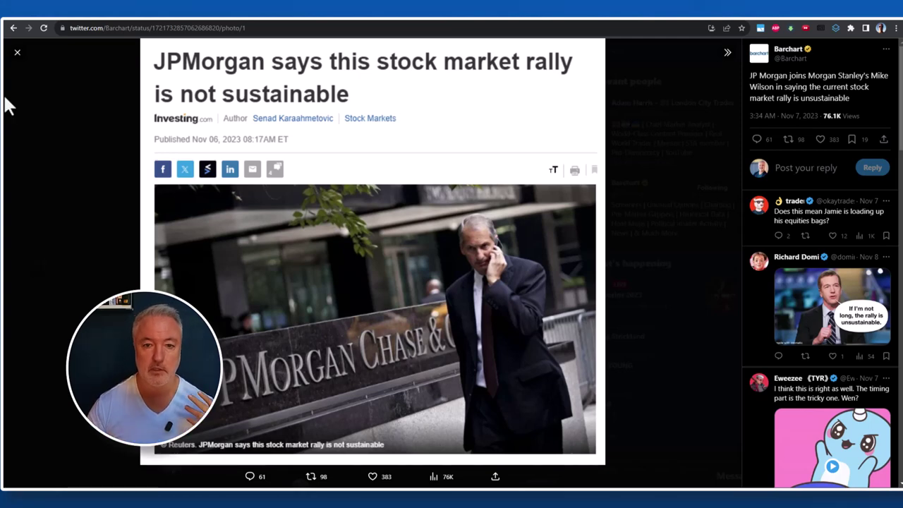
pyautogui.moveTo(575, 16)
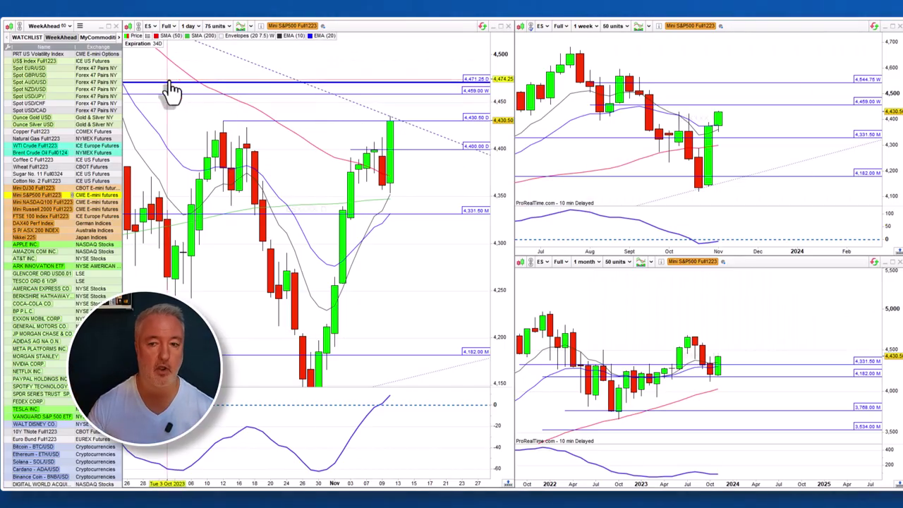
# Load Mini NASDAQ100 and delete the numbered multi-point line projecting future price moves on the daily chart.
pyautogui.click(53, 200)
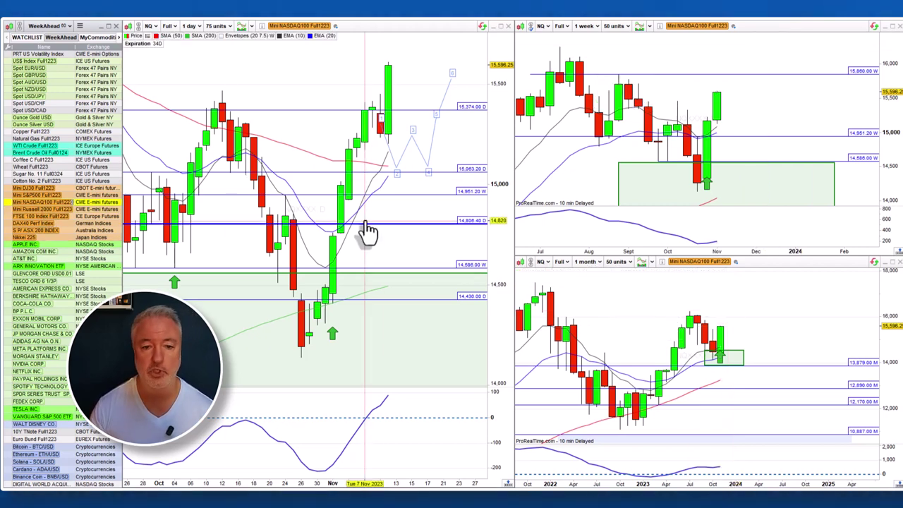
pyautogui.moveTo(337, 85); pyautogui.dragTo(257, 162)
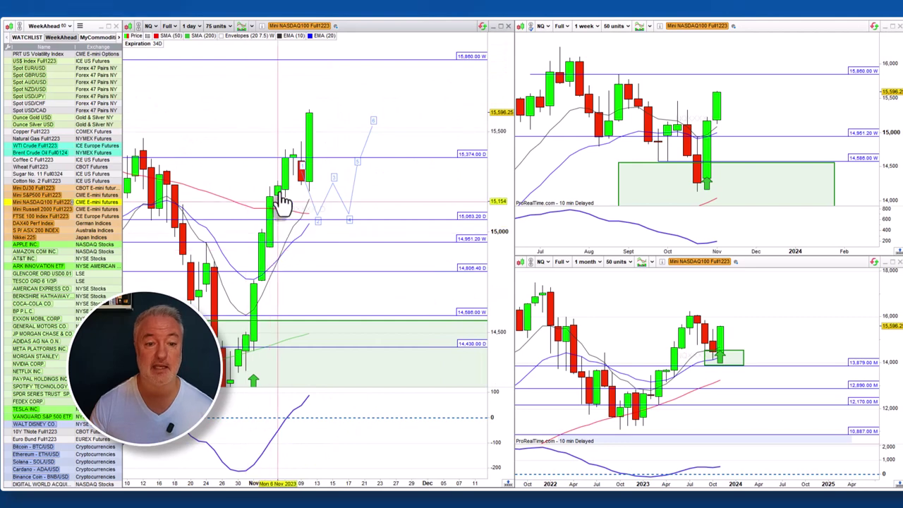
pyautogui.moveTo(369, 110); pyautogui.dragTo(462, 191)
pyautogui.rightClick(429, 201)
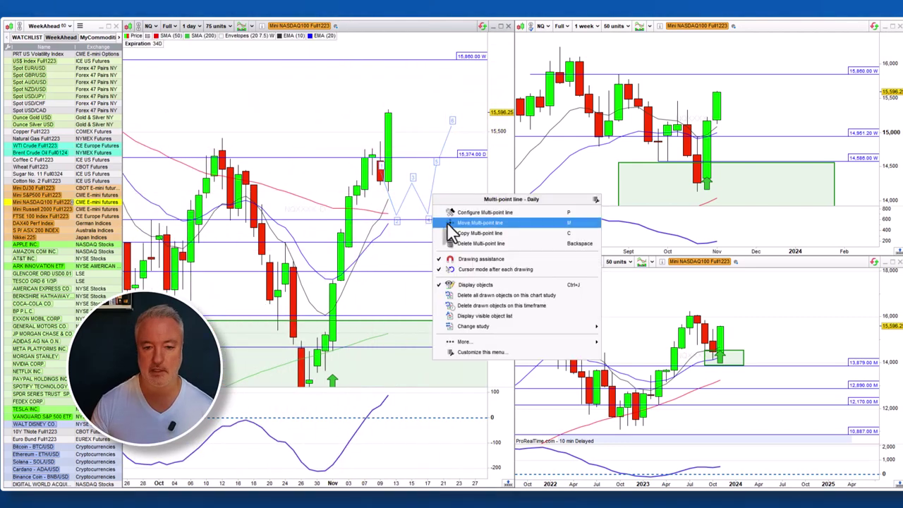
pyautogui.click(452, 243)
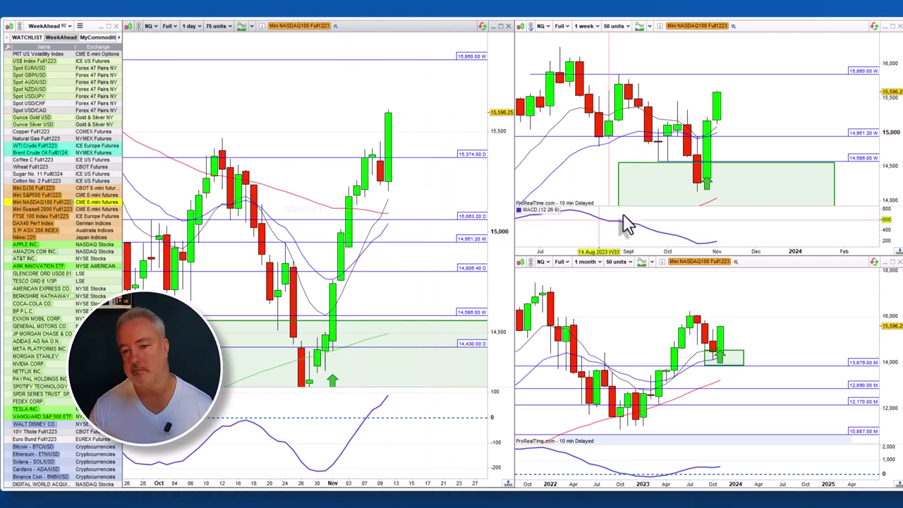
# Load Mini Russell 2000 and examine recent daily price action against the 50-day average and the marked levels up to 1,991.4.
pyautogui.click(27, 210)
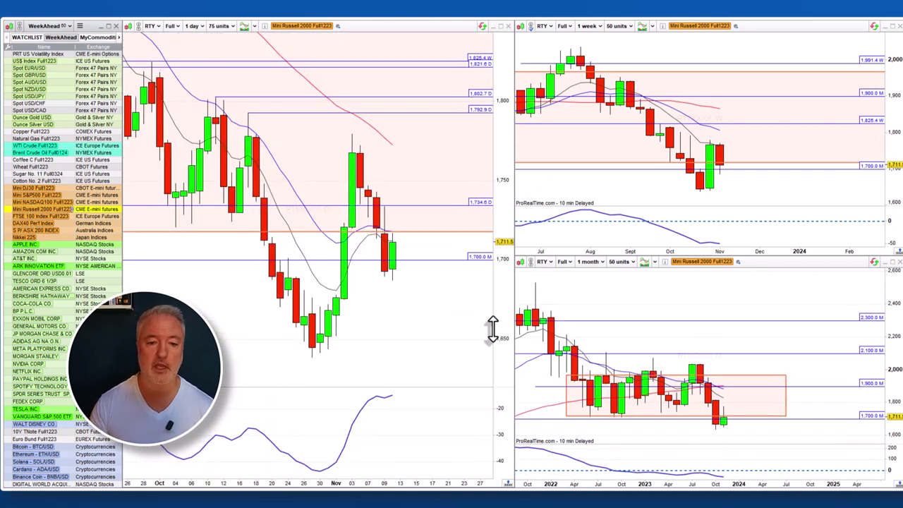
pyautogui.moveTo(459, 306); pyautogui.dragTo(424, 337)
pyautogui.moveTo(494, 206); pyautogui.dragTo(494, 338)
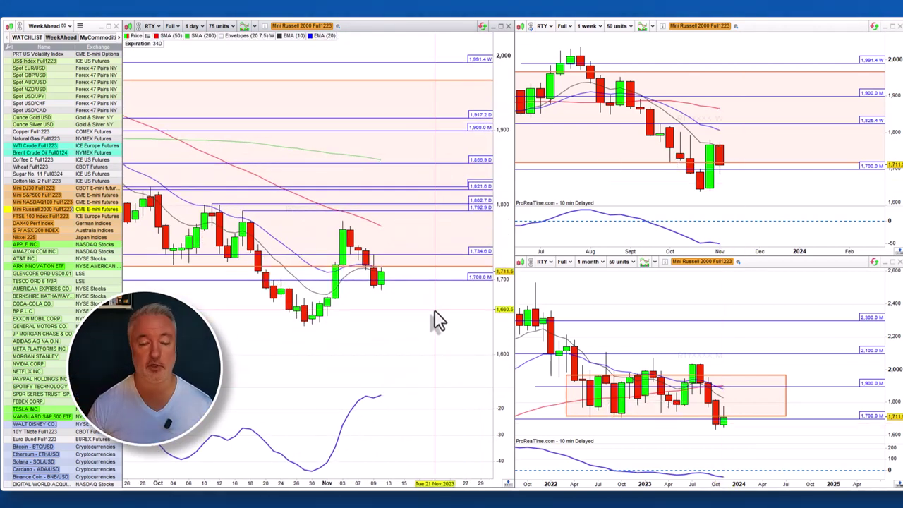
pyautogui.moveTo(242, 211)
pyautogui.mouseDown()
pyautogui.moveTo(337, 227)
pyautogui.moveTo(363, 223)
pyautogui.mouseUp()
pyautogui.moveTo(269, 213); pyautogui.dragTo(396, 189)
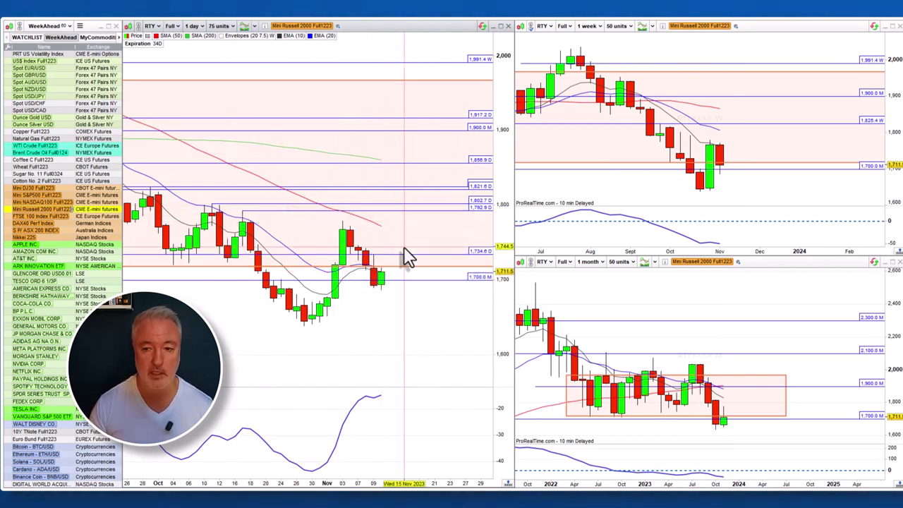
pyautogui.moveTo(407, 258)
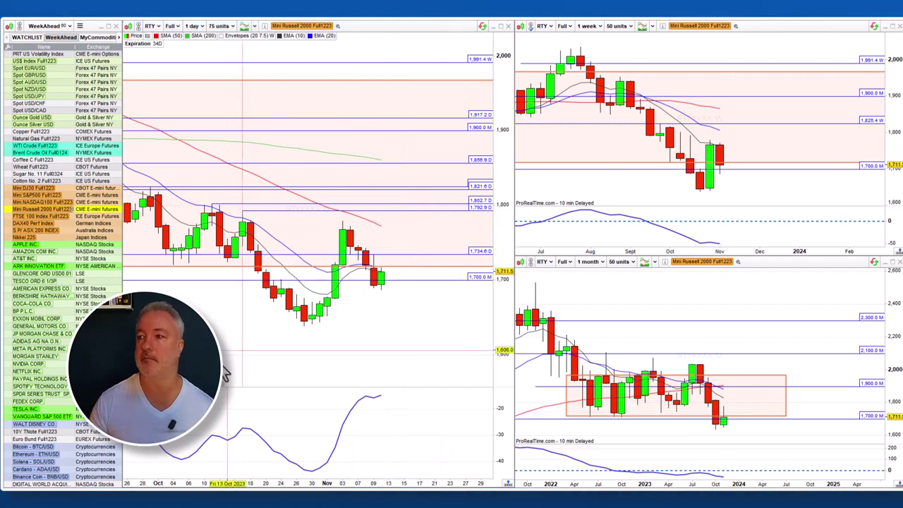
# Load FTSE 100 Index and draw a green rectangle from about 7,370 to 7,520 for the week of 13 November on the weekly chart.
pyautogui.click(32, 217)
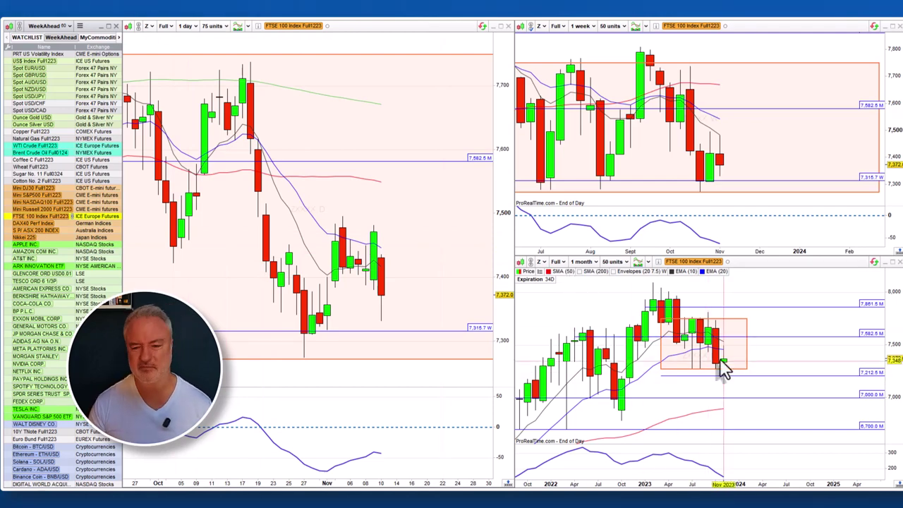
pyautogui.scroll(3, 741, 369)
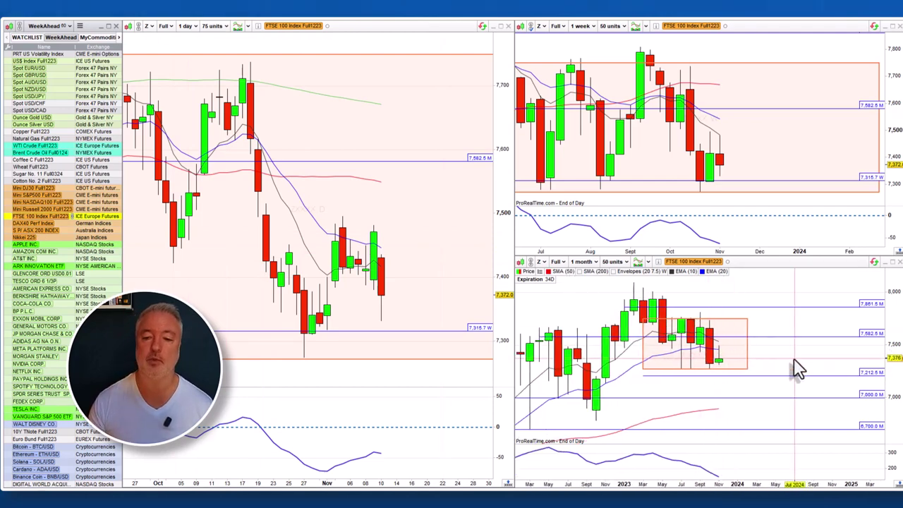
pyautogui.scroll(2, 776, 371)
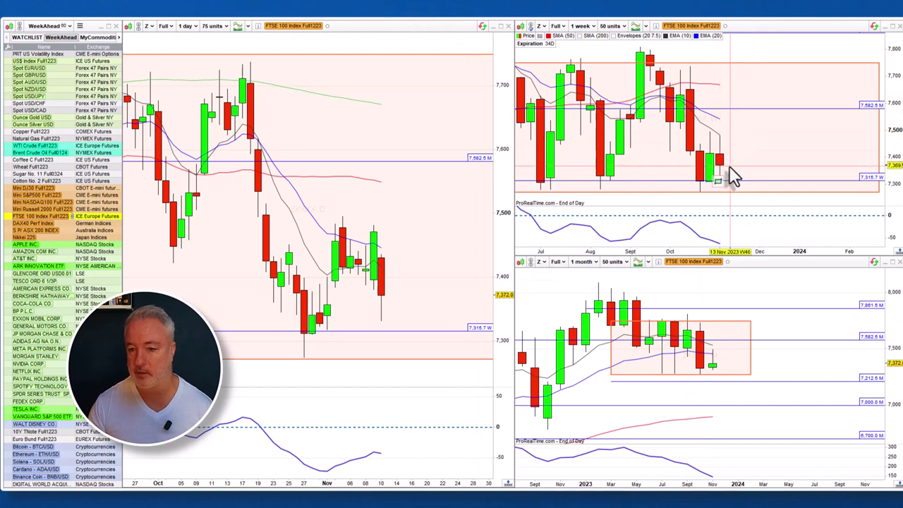
pyautogui.moveTo(734, 176); pyautogui.dragTo(744, 140)
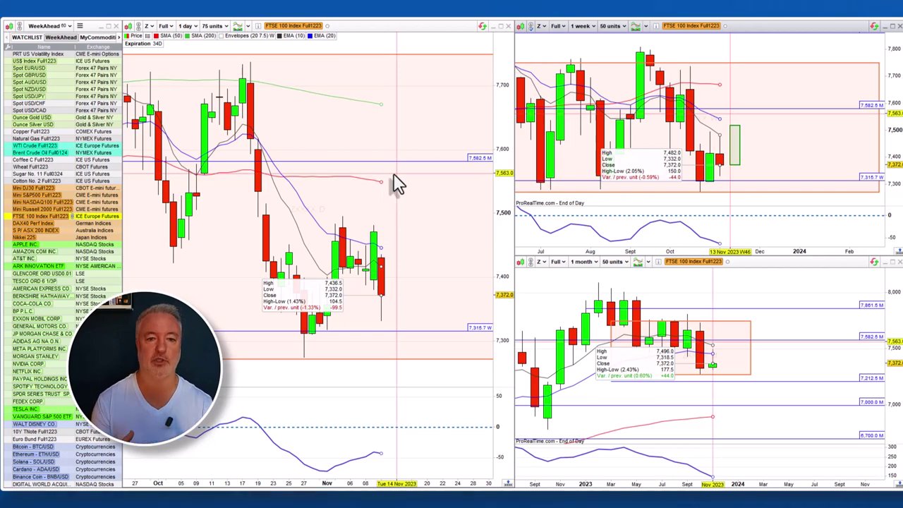
# Load DAX40 Perf Index and examine the 2023 monthly candles against the 14,800.00 and 15,575.28 levels.
pyautogui.click(56, 228)
pyautogui.click(59, 223)
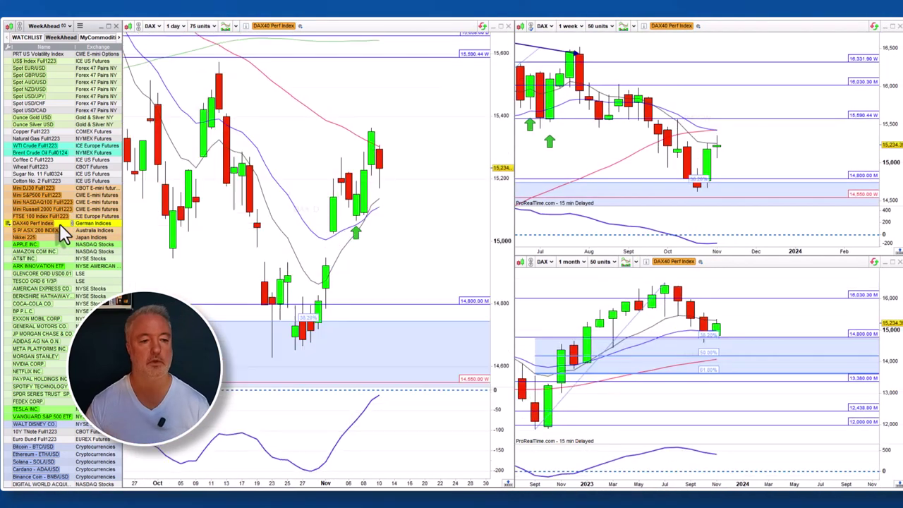
pyautogui.scroll(2, 874, 155)
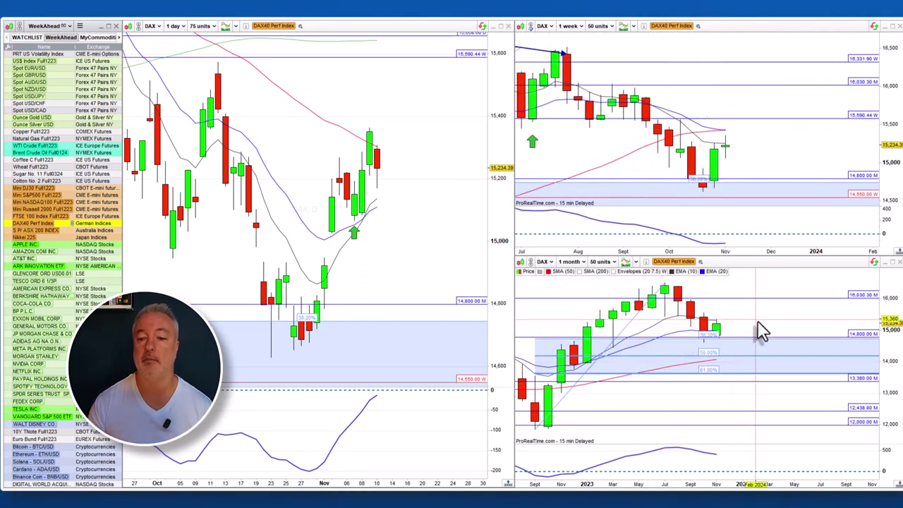
pyautogui.scroll(3, 748, 274)
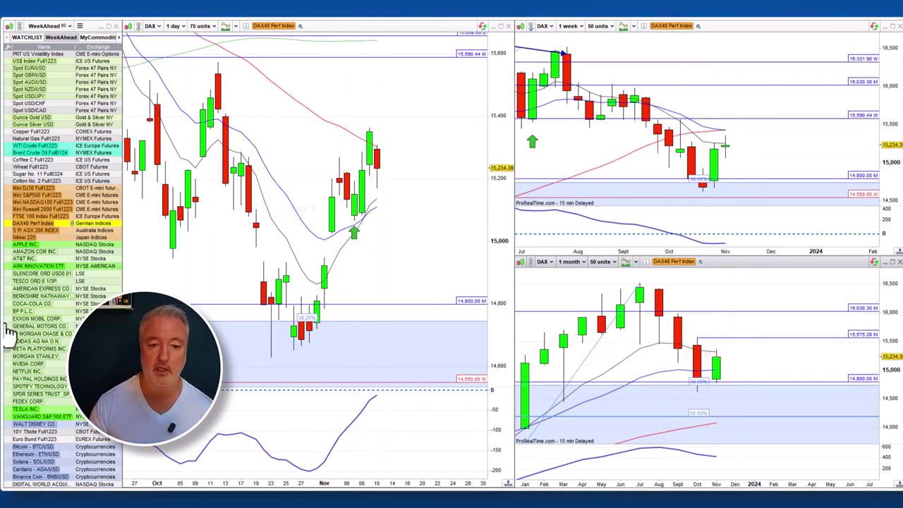
# Load the S&P/ASX 200 Index and examine its monthly history from 2021 and recent daily candles around the 6,965.00 level.
pyautogui.click(20, 230)
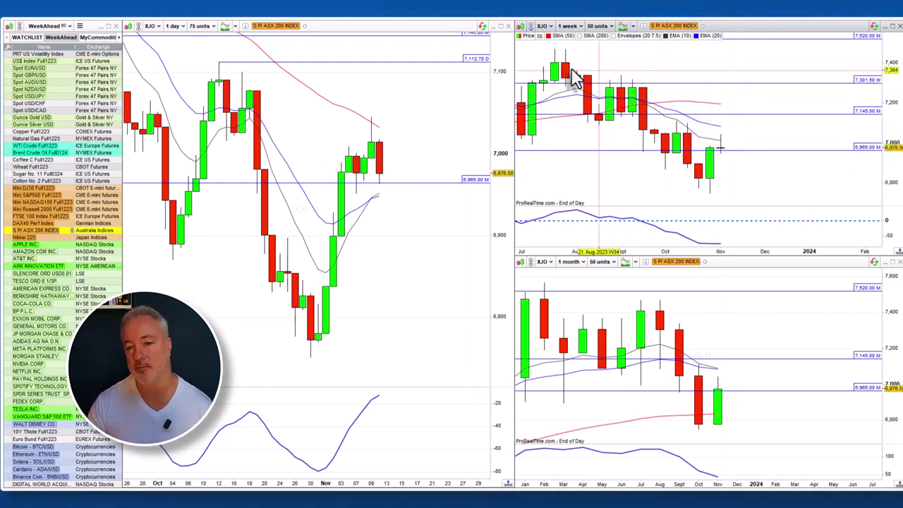
pyautogui.scroll(-5, 818, 369)
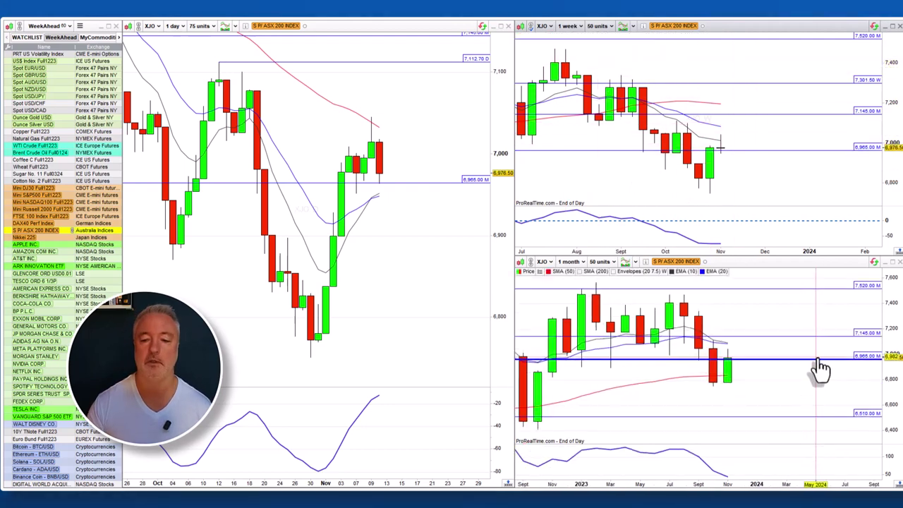
pyautogui.scroll(-3, 746, 409)
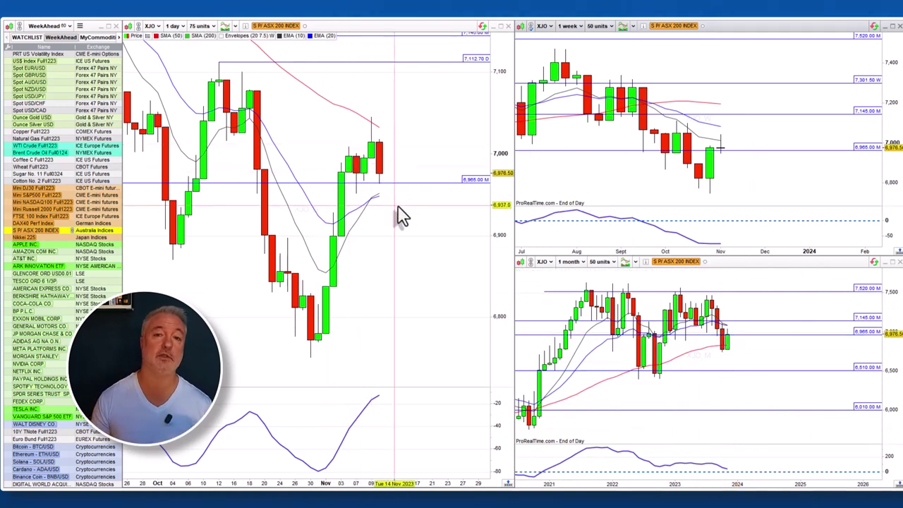
pyautogui.moveTo(400, 215)
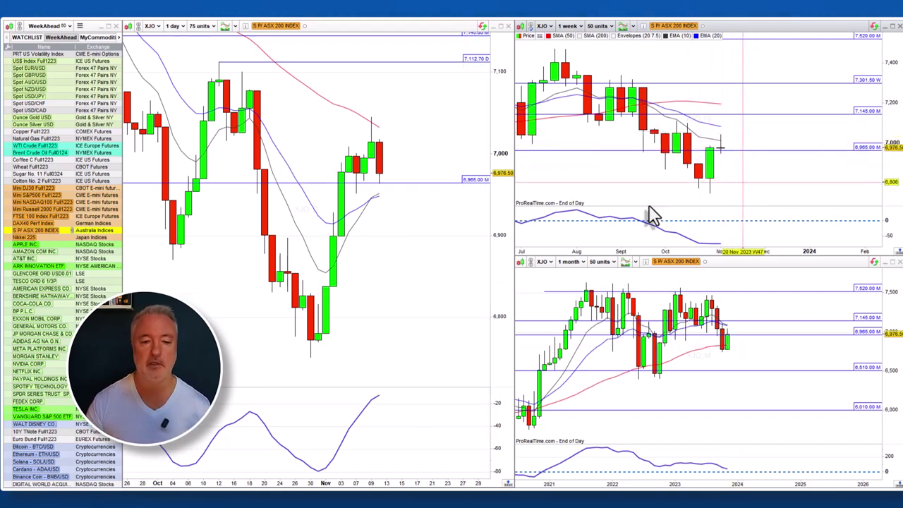
pyautogui.scroll(-3, 389, 268)
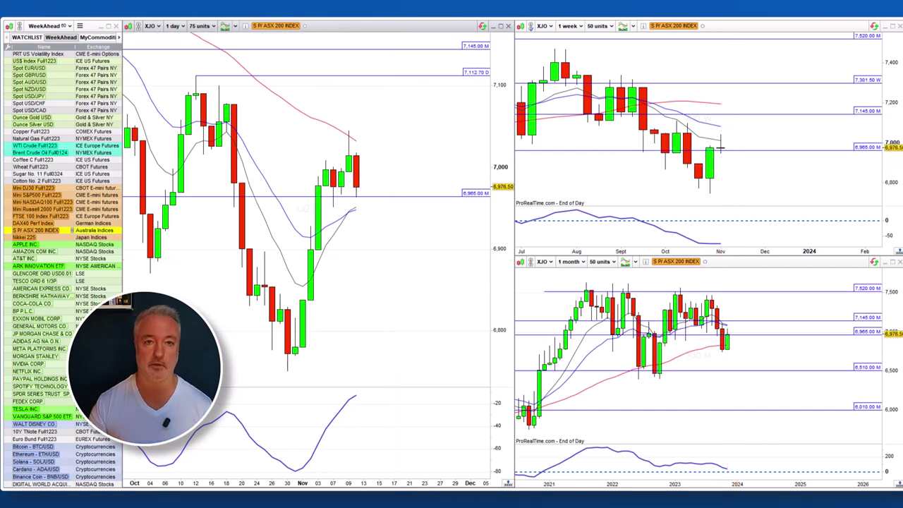
# Load Nikkei 225 and examine the daily, weekly and monthly price action against the 33,520.00 level and the green zone.
pyautogui.click(43, 237)
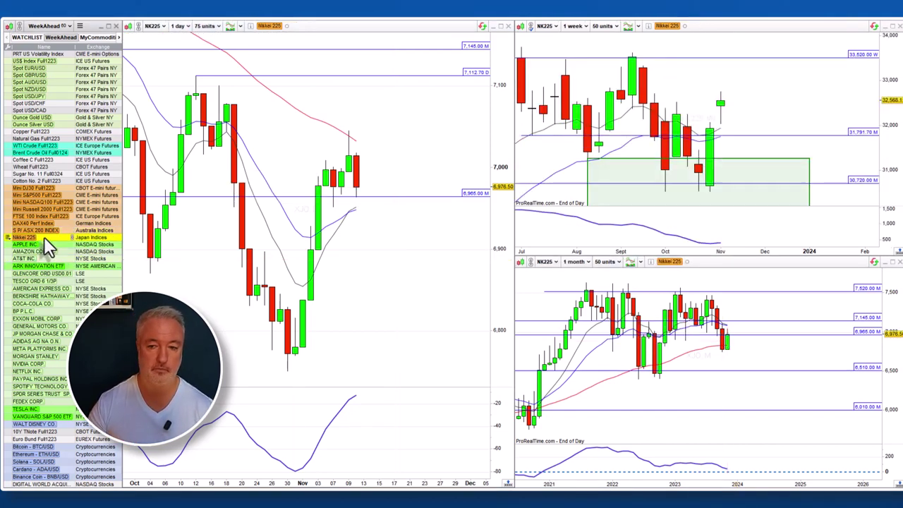
pyautogui.scroll(-4, 403, 256)
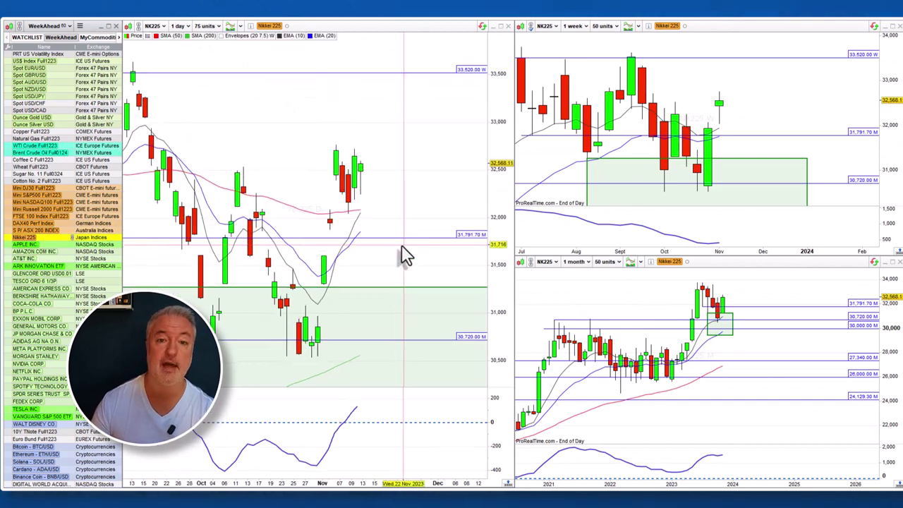
pyautogui.moveTo(500, 155); pyautogui.dragTo(500, 215)
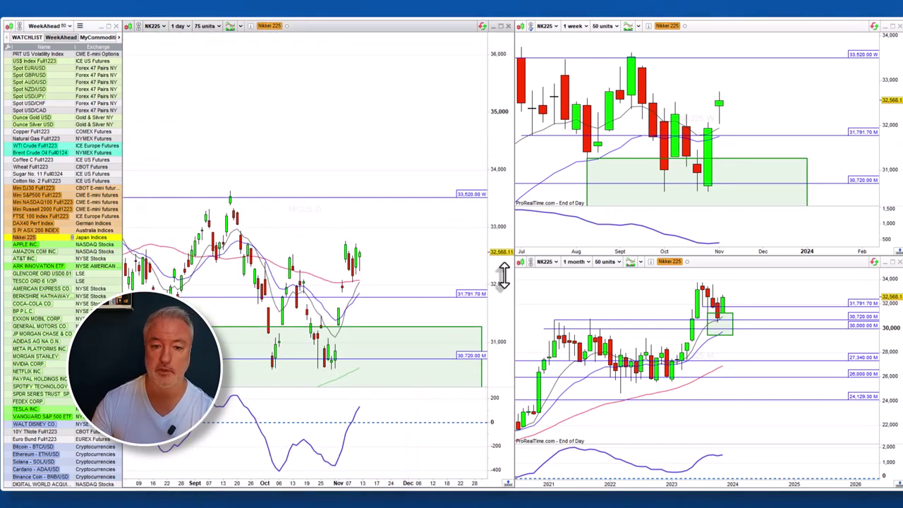
pyautogui.moveTo(435, 282); pyautogui.dragTo(449, 263)
pyautogui.moveTo(713, 155); pyautogui.dragTo(804, 109)
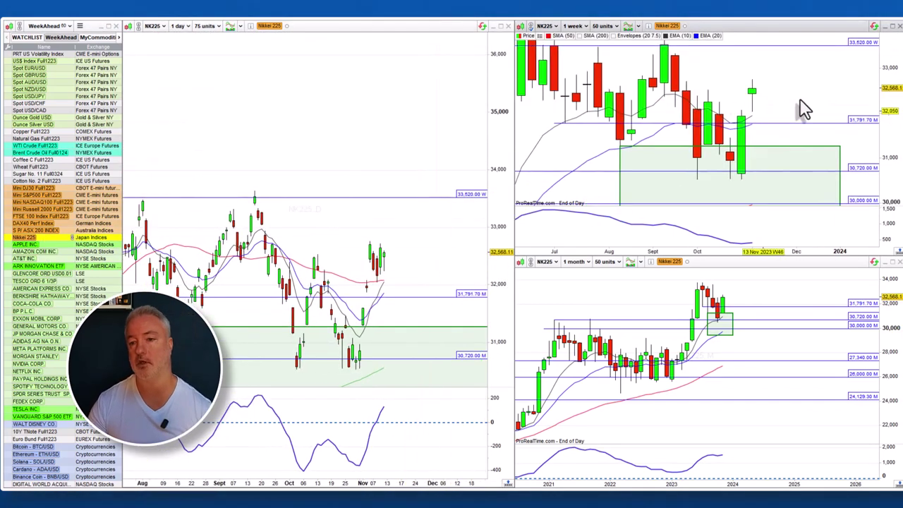
pyautogui.moveTo(881, 81); pyautogui.dragTo(881, 87)
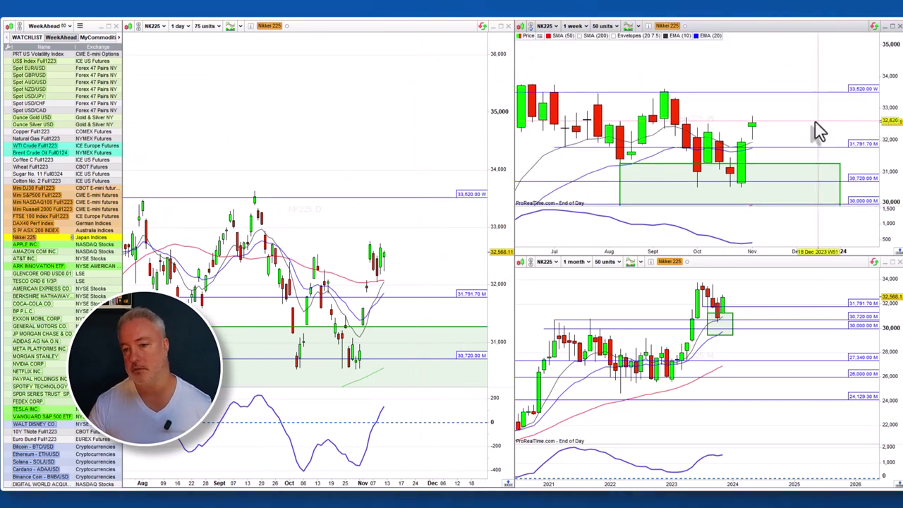
pyautogui.moveTo(821, 123); pyautogui.dragTo(796, 115)
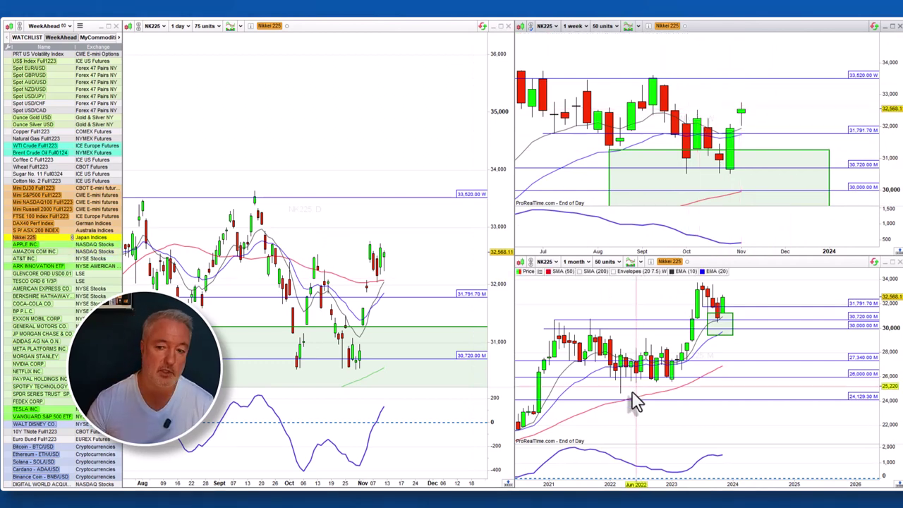
pyautogui.scroll(3, 705, 356)
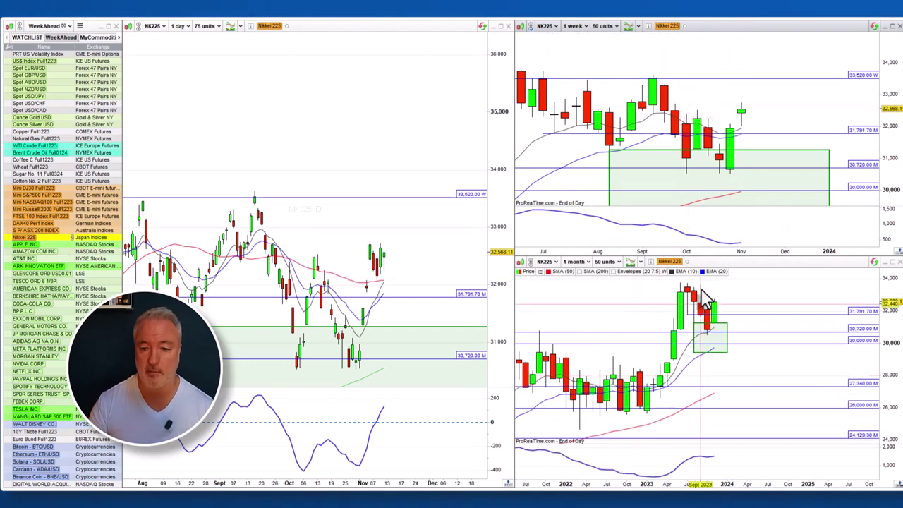
# Load Apple and then Amazon, and examine Amazon's longer weekly history against the 144.40 and 140.00 levels.
pyautogui.click(52, 245)
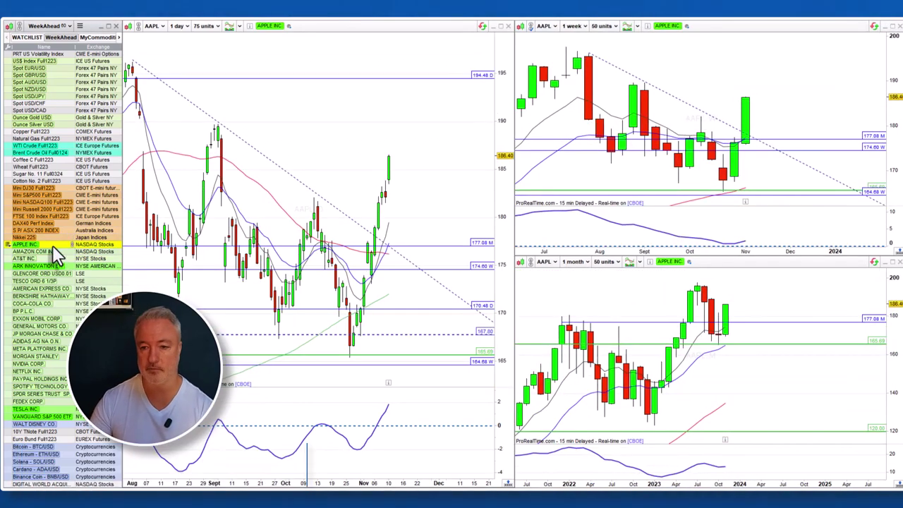
pyautogui.click(68, 252)
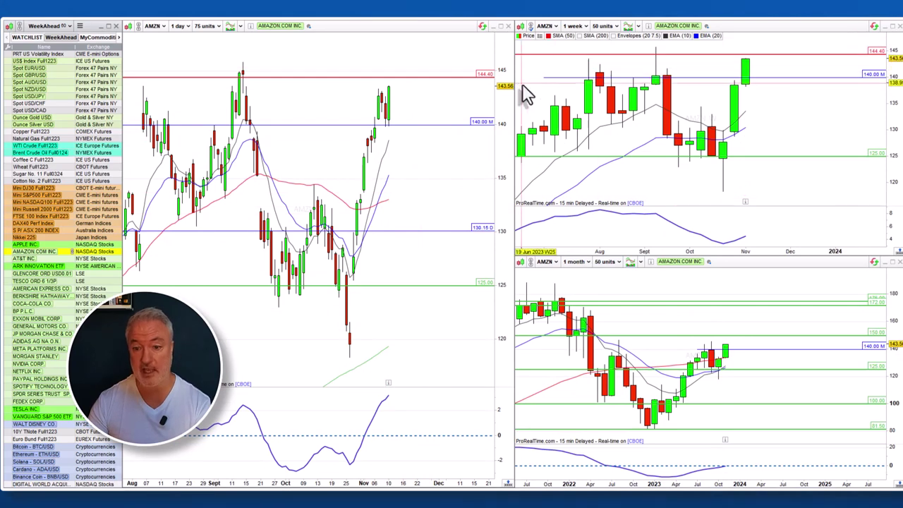
pyautogui.scroll(-3, 819, 204)
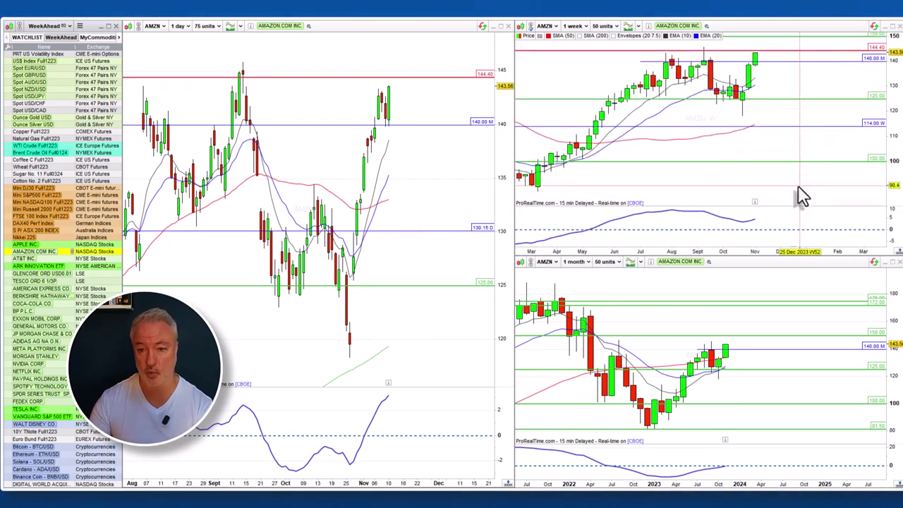
# Load AT&T, ARK Innovation ETF and Glencore in turn, and examine their daily, weekly and monthly charts against the marked levels.
pyautogui.click(38, 258)
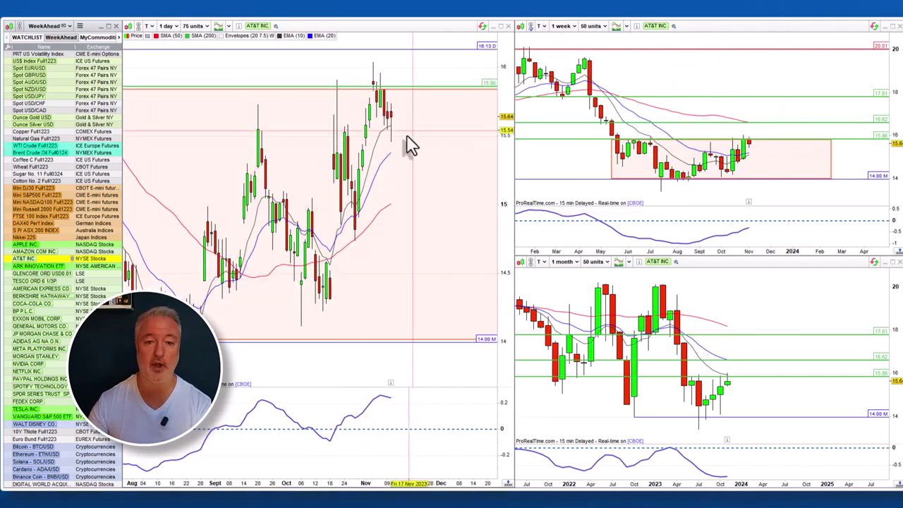
pyautogui.click(41, 268)
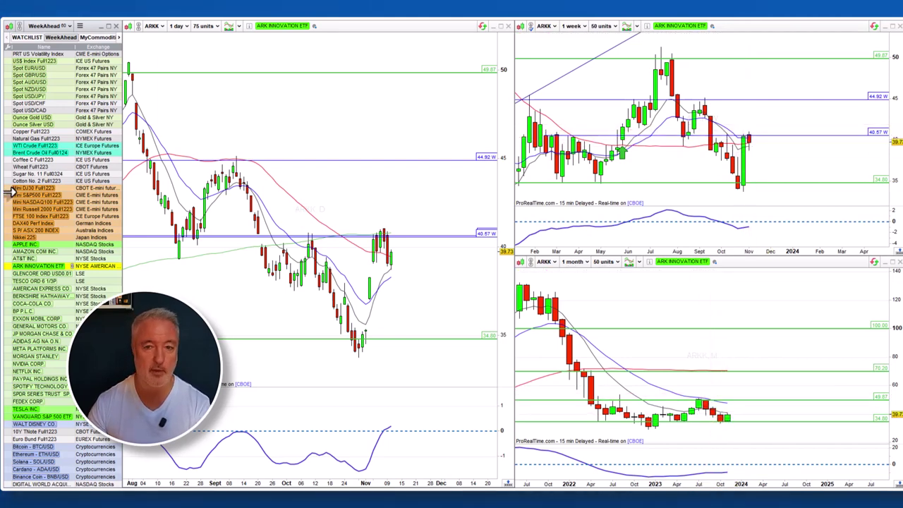
pyautogui.click(30, 273)
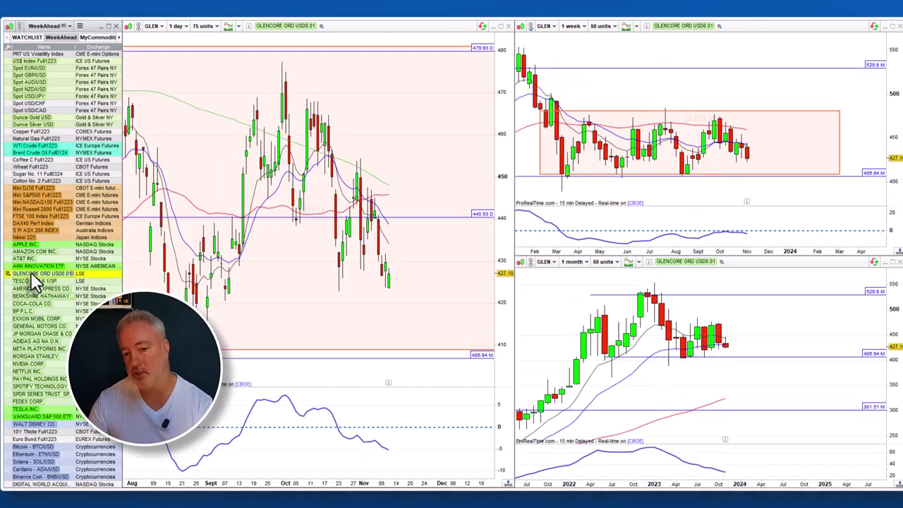
# Load Tesco and mark a projected bearish candle beneath the 276.8 level on the weekly chart with a red box.
pyautogui.press('Down')
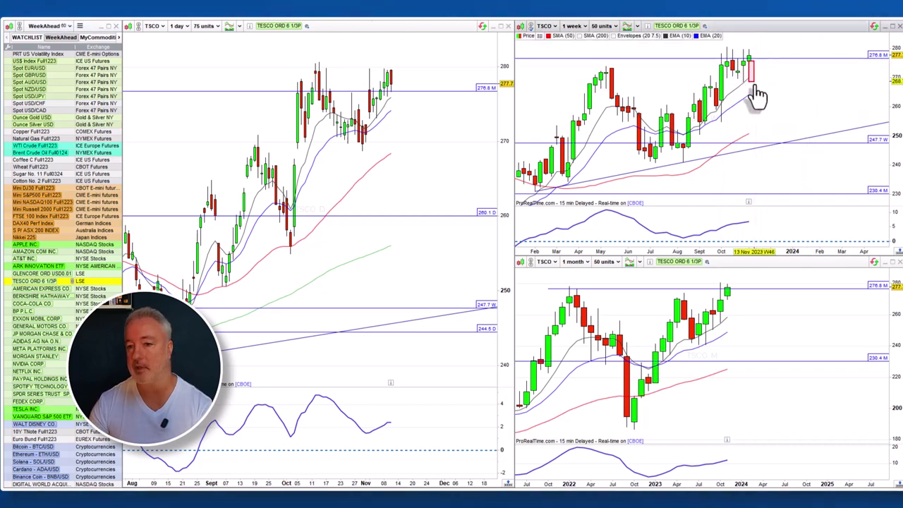
pyautogui.moveTo(753, 86); pyautogui.dragTo(772, 89)
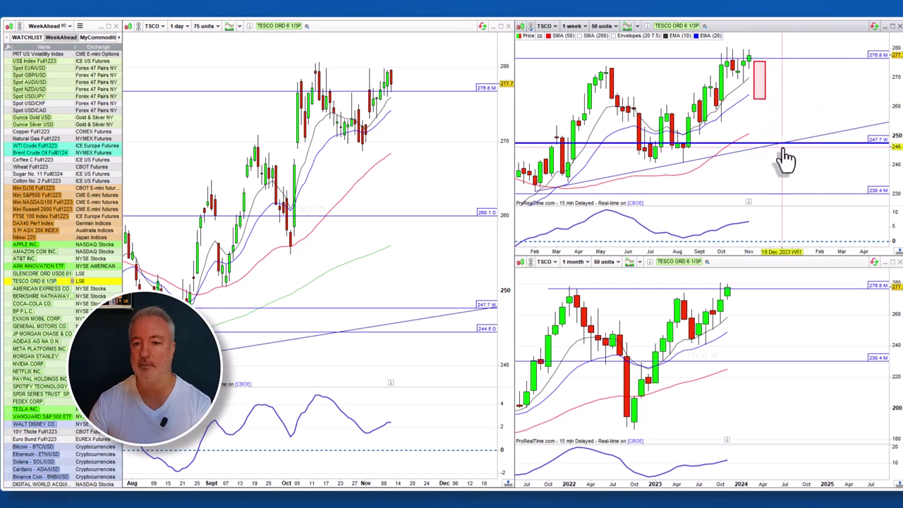
# Load American Express, Berkshire Hathaway and Coca-Cola in turn, and examine Coca-Cola's recent weekly candles around the 56.30 level.
pyautogui.click(46, 291)
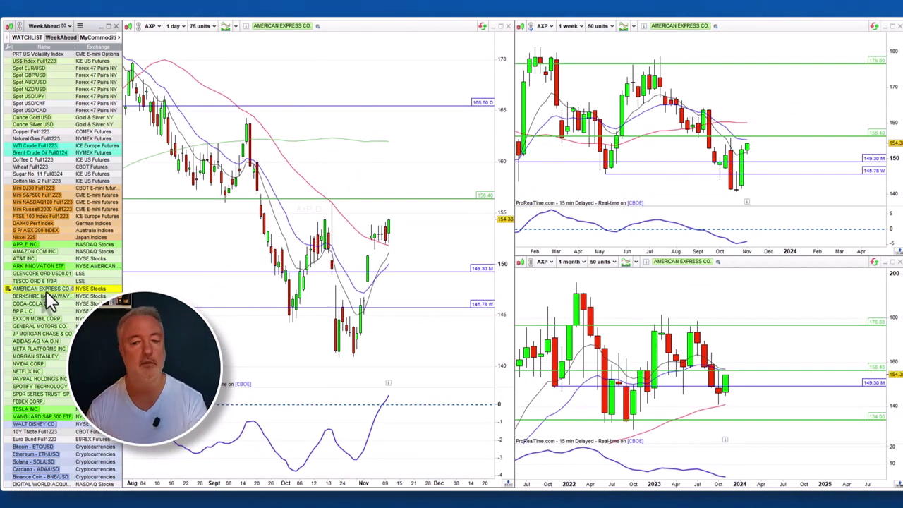
pyautogui.press('Down')
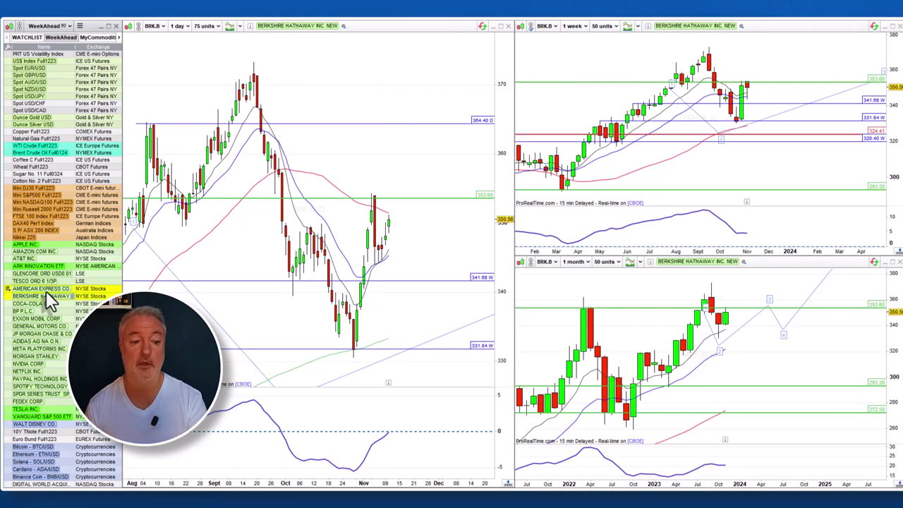
pyautogui.press('Down')
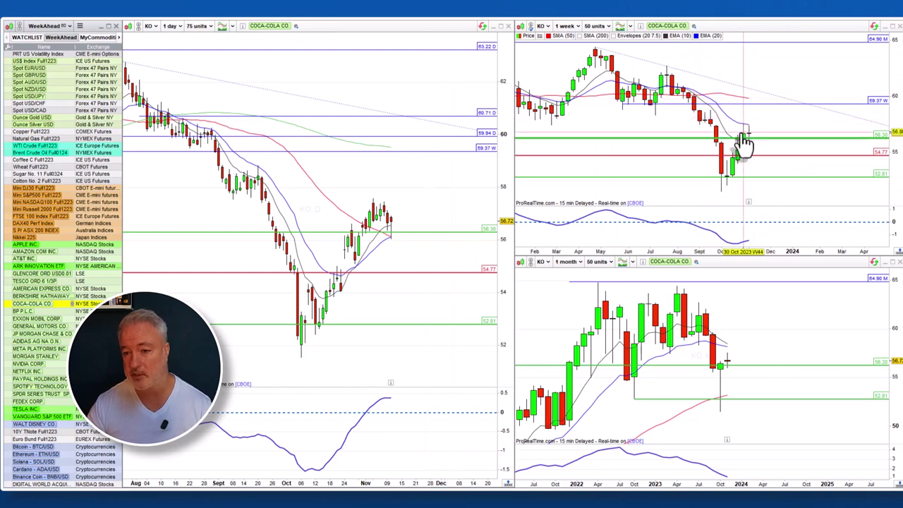
pyautogui.scroll(3, 744, 141)
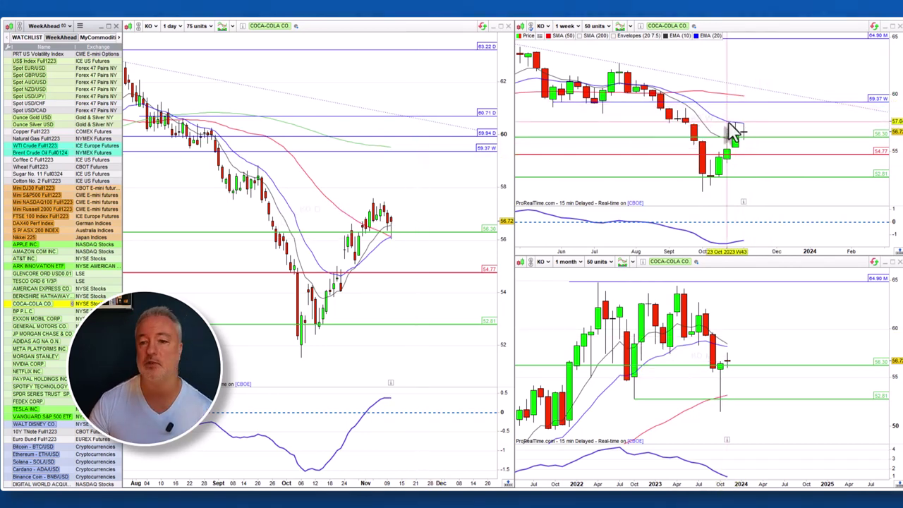
# Load BP and draw an upward arrow on the monthly chart from the latest candle to the red resistance zone.
pyautogui.click(44, 313)
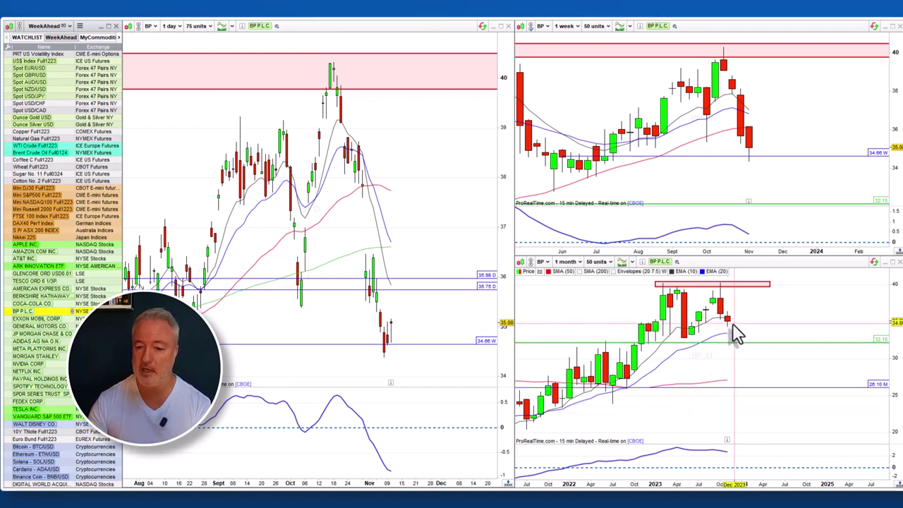
pyautogui.moveTo(760, 299); pyautogui.dragTo(711, 334)
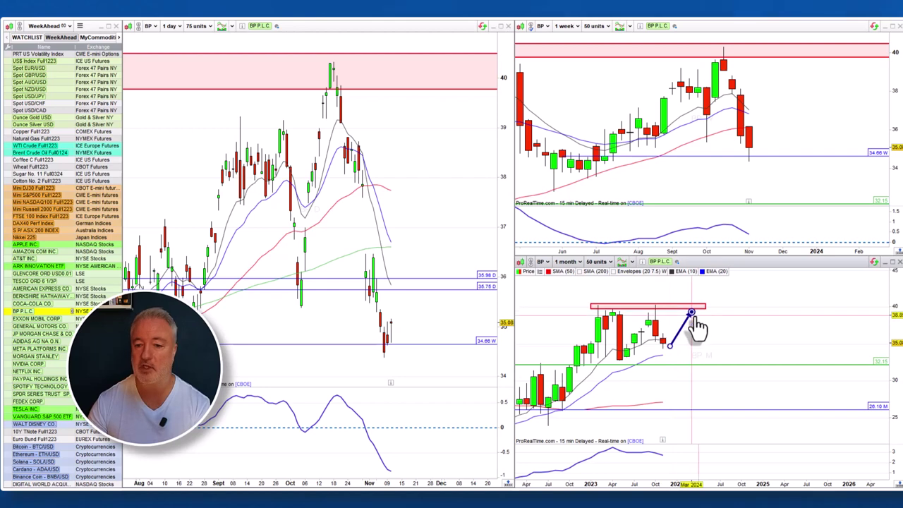
pyautogui.moveTo(722, 343)
pyautogui.mouseDown()
pyautogui.moveTo(750, 353)
pyautogui.moveTo(729, 328)
pyautogui.mouseUp()
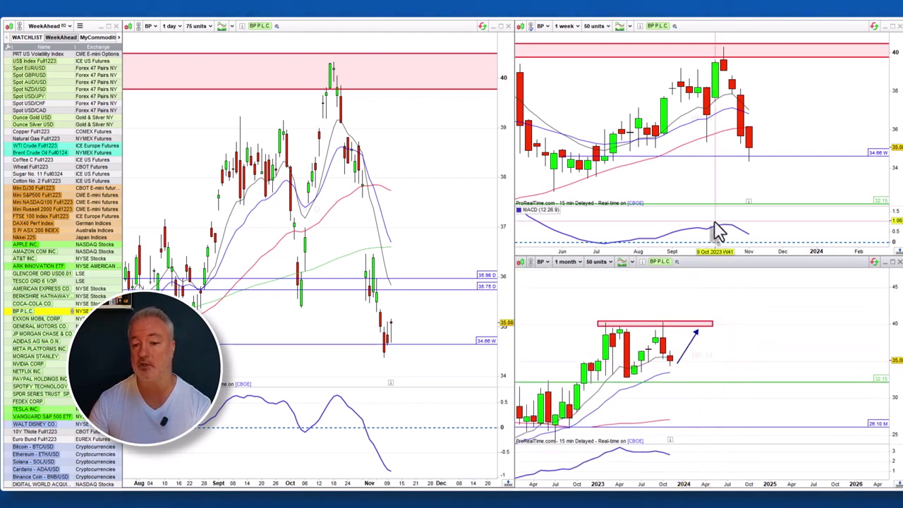
# Review Exxon Mobil, then load General Motors and draw a downward arrow along the daily lows from late October to the latest low.
pyautogui.click(35, 318)
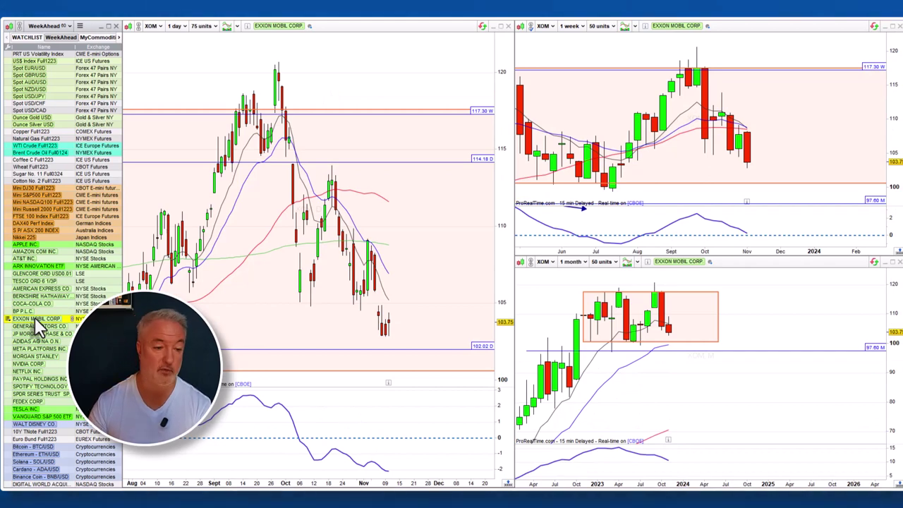
pyautogui.press('Down')
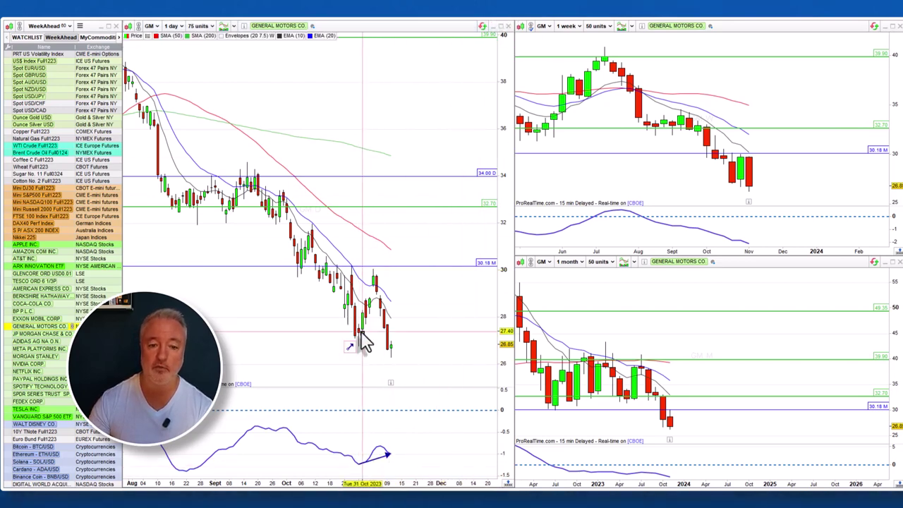
pyautogui.moveTo(359, 347); pyautogui.dragTo(375, 351)
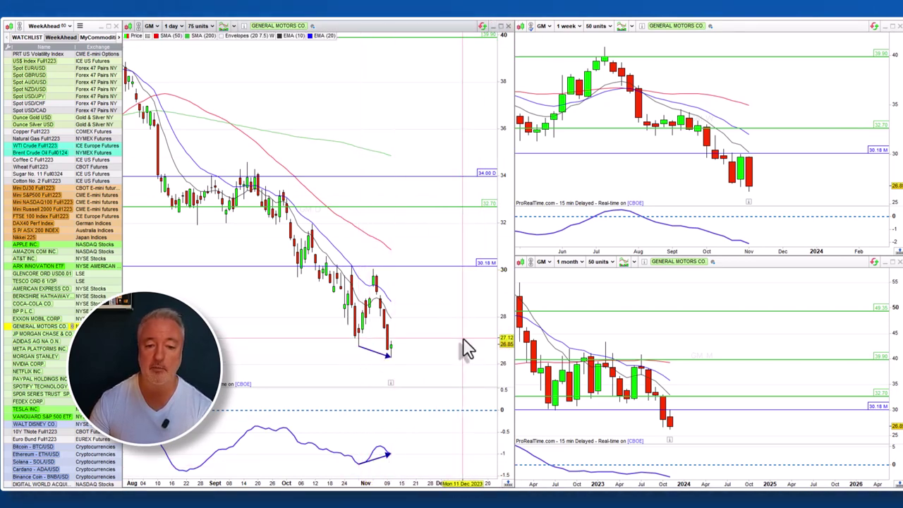
pyautogui.moveTo(381, 350); pyautogui.dragTo(390, 355)
# Review JP Morgan Chase, then load Adidas and mark a projected bearish candle down to the 158.00 level on the weekly chart with a red box.
pyautogui.click(32, 335)
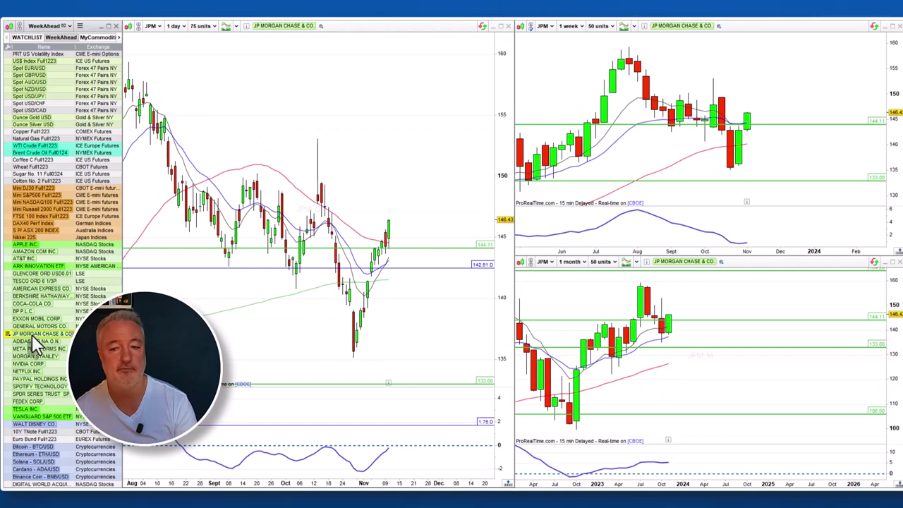
pyautogui.press('Down')
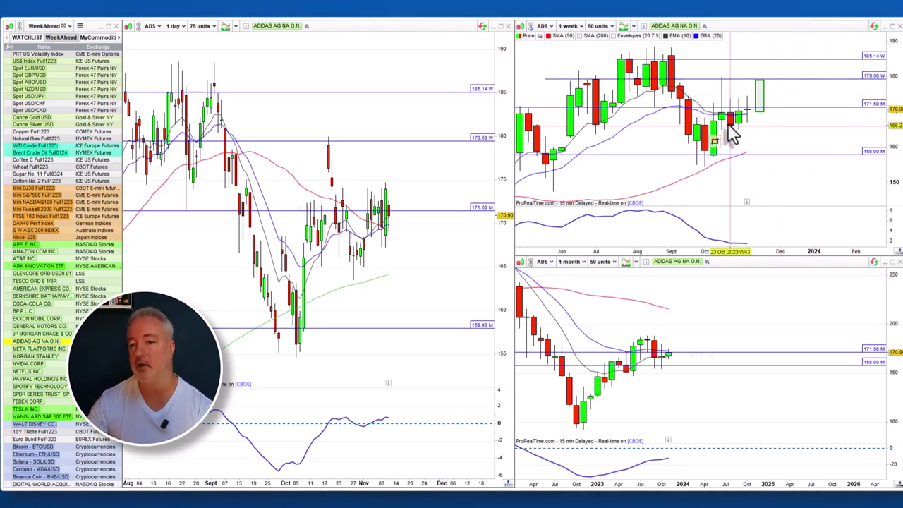
pyautogui.moveTo(759, 120); pyautogui.dragTo(769, 155)
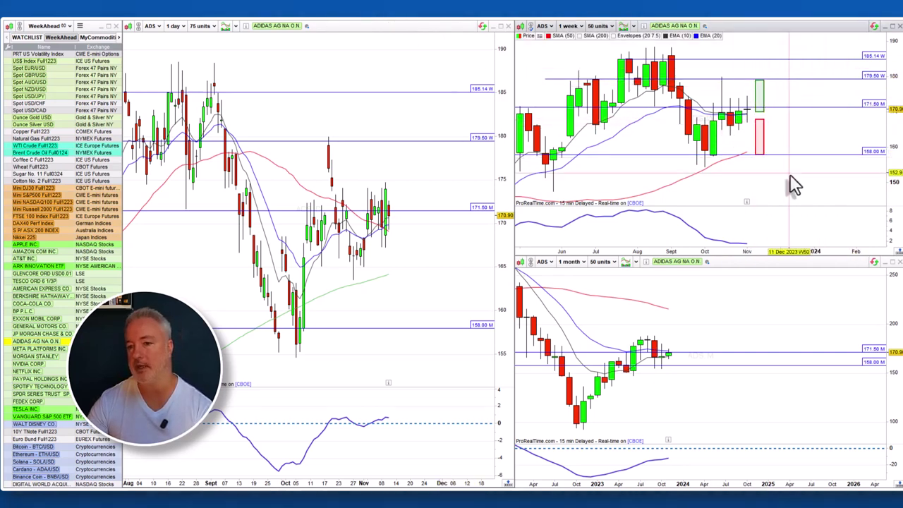
# Load Meta Platforms and then Nvidia, and examine Nvidia's monthly chart enlarged, comparing the recent candles with the red zone below 500.
pyautogui.click(26, 349)
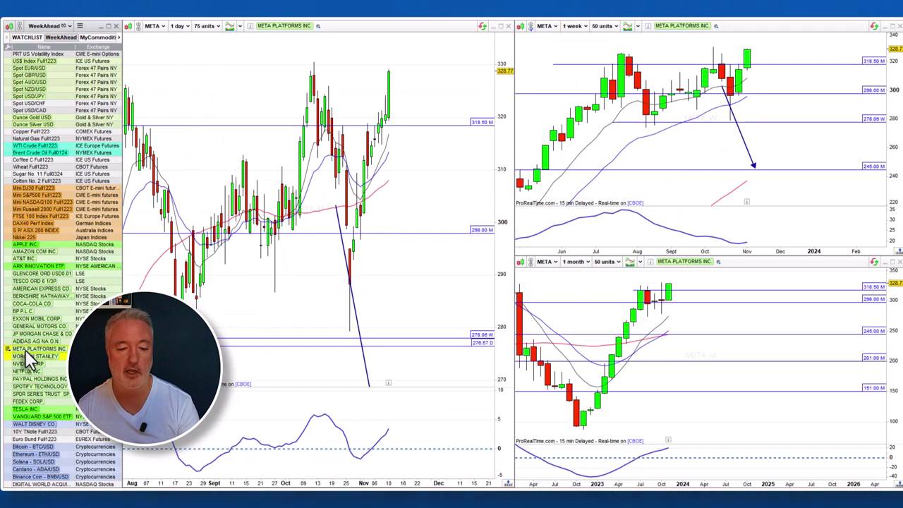
pyautogui.click(28, 356)
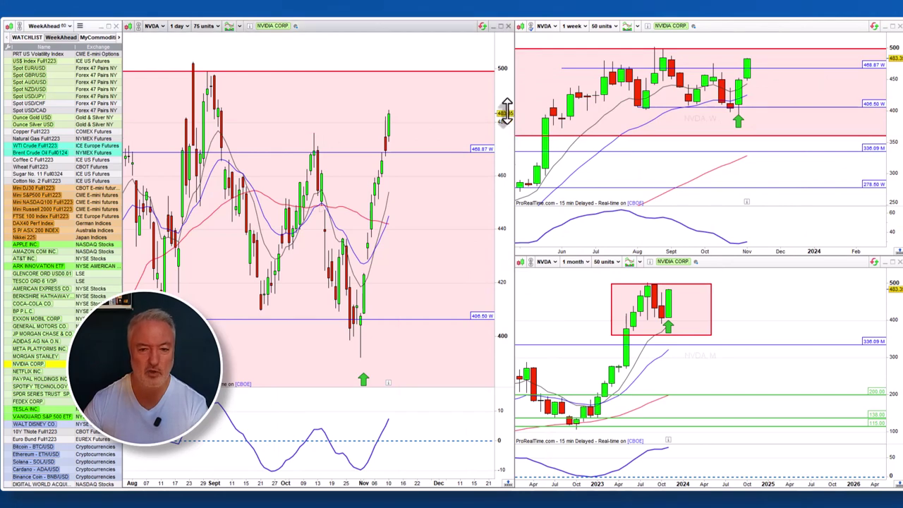
pyautogui.moveTo(507, 116); pyautogui.dragTo(507, 233)
pyautogui.moveTo(799, 328); pyautogui.dragTo(841, 322)
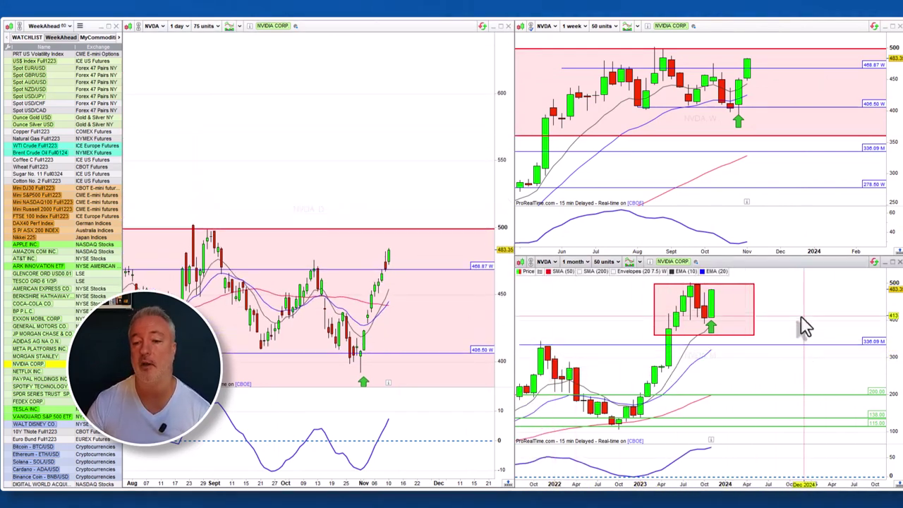
pyautogui.doubleClick(795, 261)
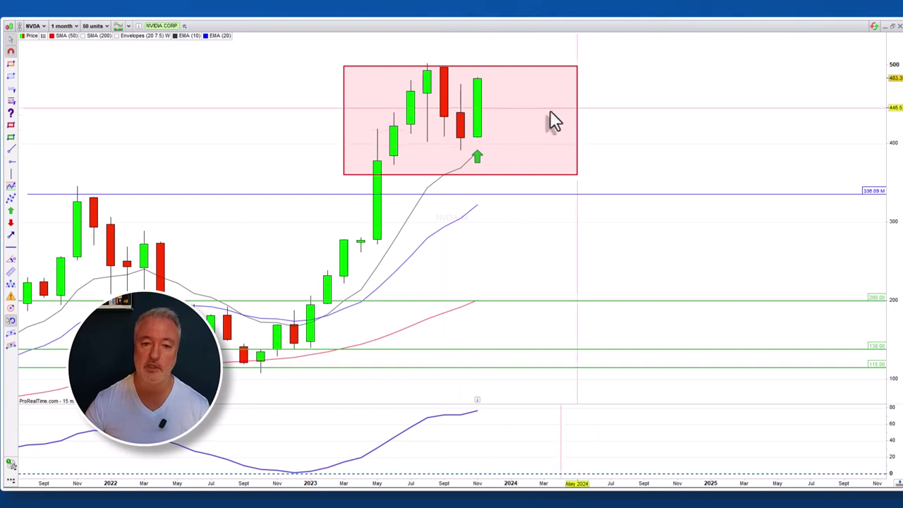
pyautogui.doubleClick(665, 30)
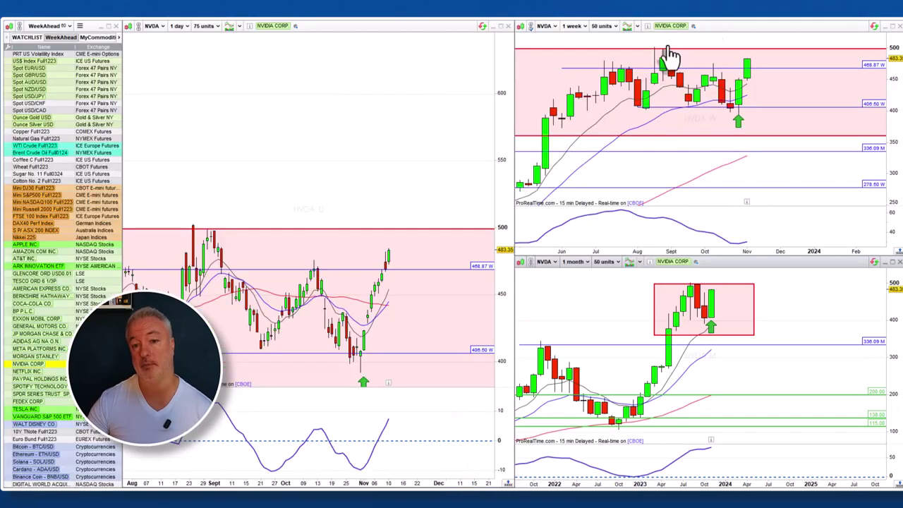
# Add ASML Holding N.V. to the WeekAhead watchlist and examine its daily candles and longer weekly history.
pyautogui.click(41, 372)
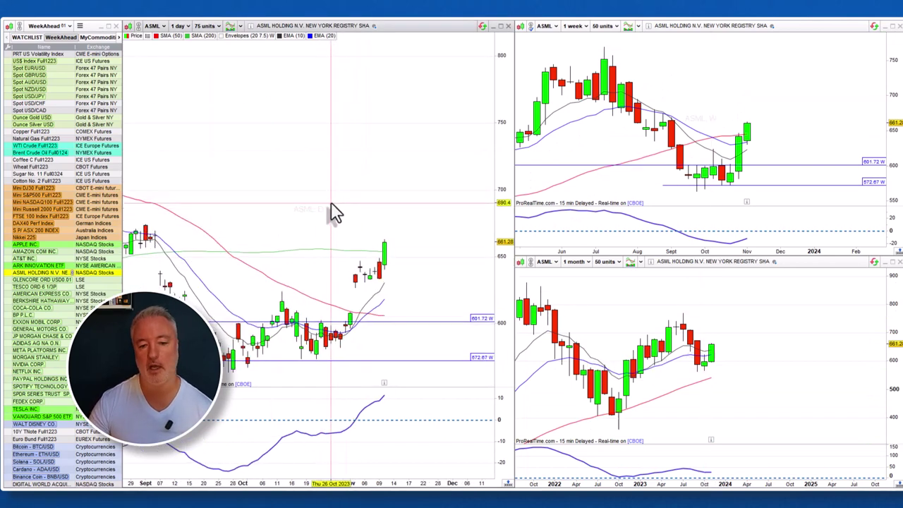
pyautogui.moveTo(333, 207); pyautogui.dragTo(359, 180)
pyautogui.scroll(-5, 715, 141)
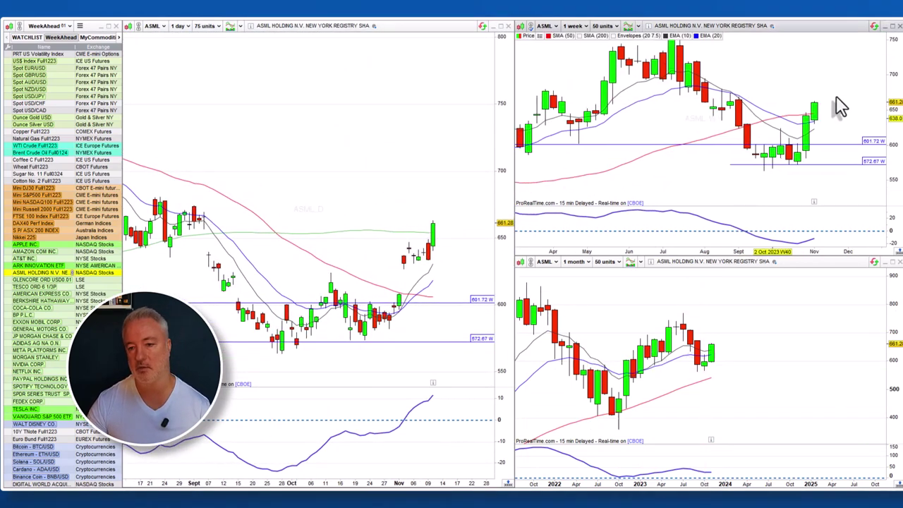
pyautogui.scroll(-3, 718, 155)
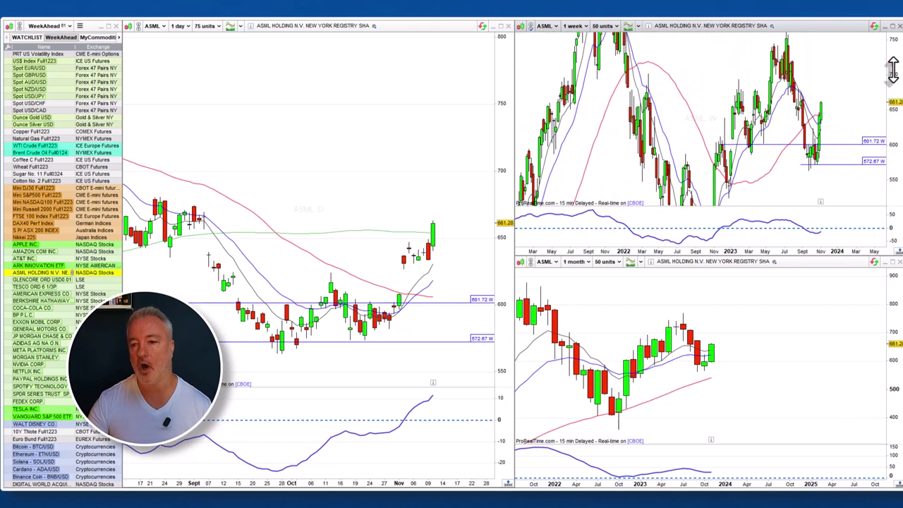
pyautogui.scroll(4, 677, 144)
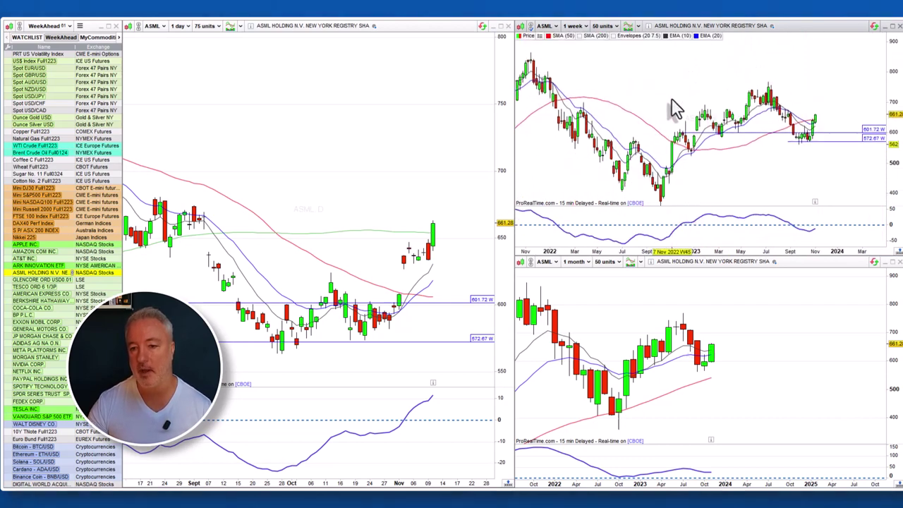
# Examine ASML's monthly price history back to 2020 and inspect the November 2023 candle.
pyautogui.scroll(-5, 776, 319)
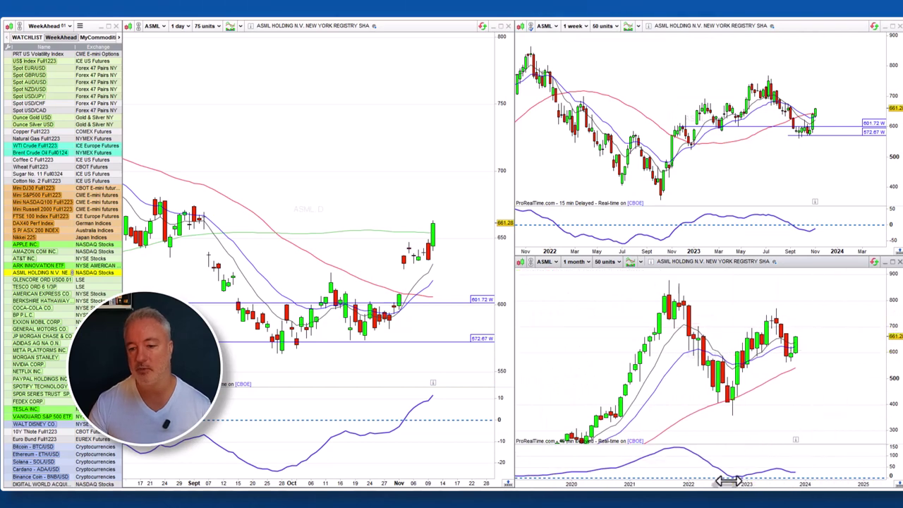
pyautogui.scroll(2, 640, 395)
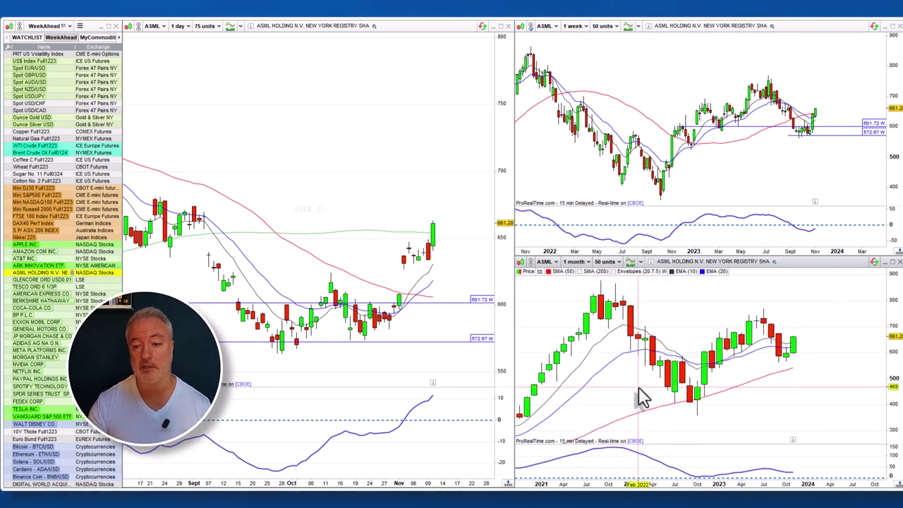
pyautogui.click(797, 405)
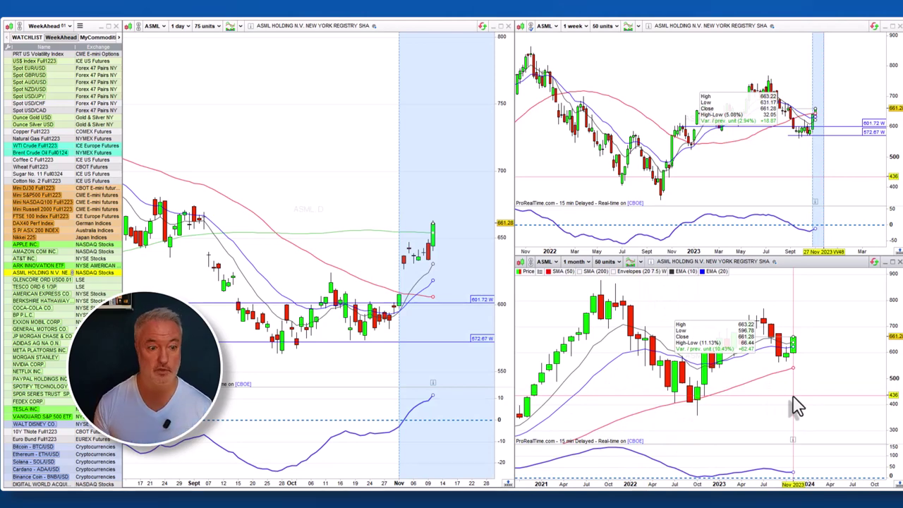
pyautogui.click(797, 405)
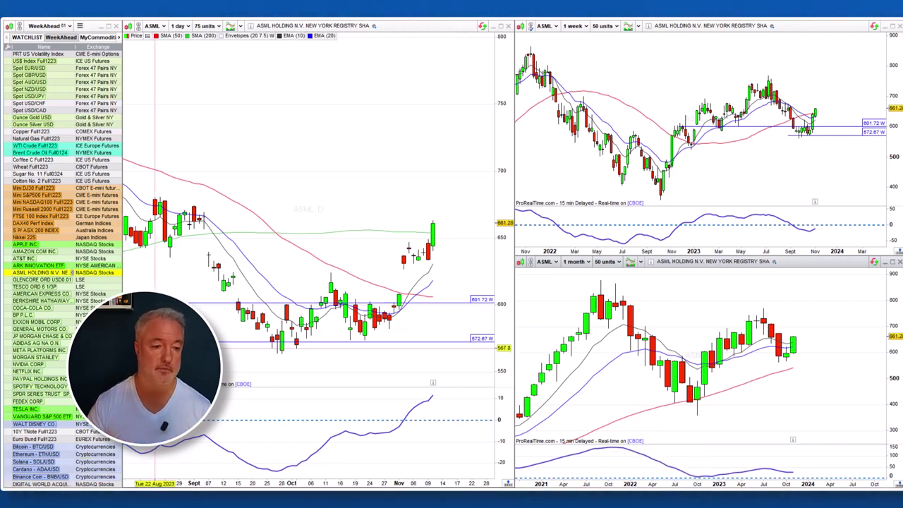
# Load Netflix and examine its daily, weekly and monthly price action around the 441.00 level.
pyautogui.click(39, 246)
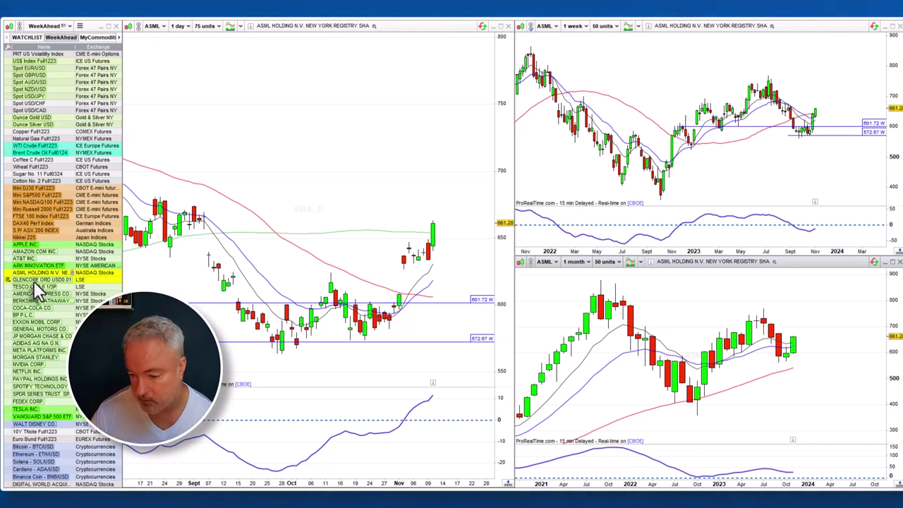
pyautogui.click(39, 373)
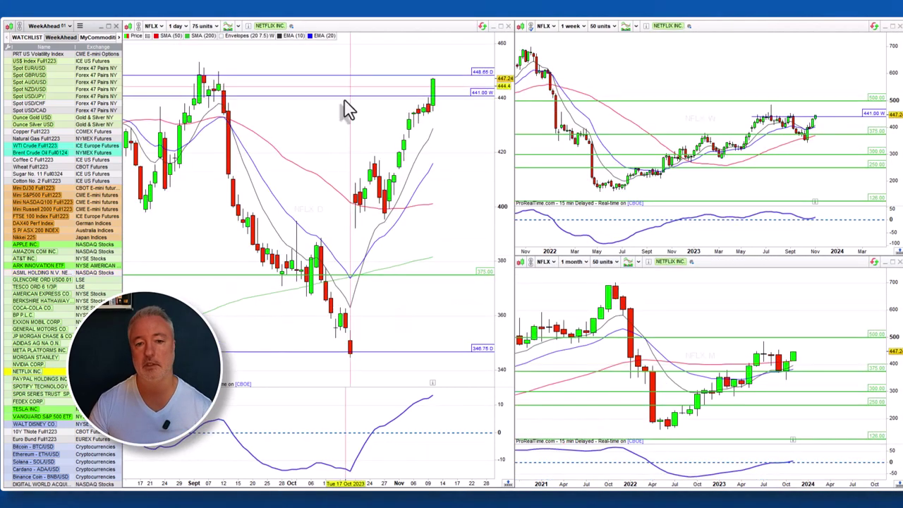
pyautogui.scroll(3, 704, 176)
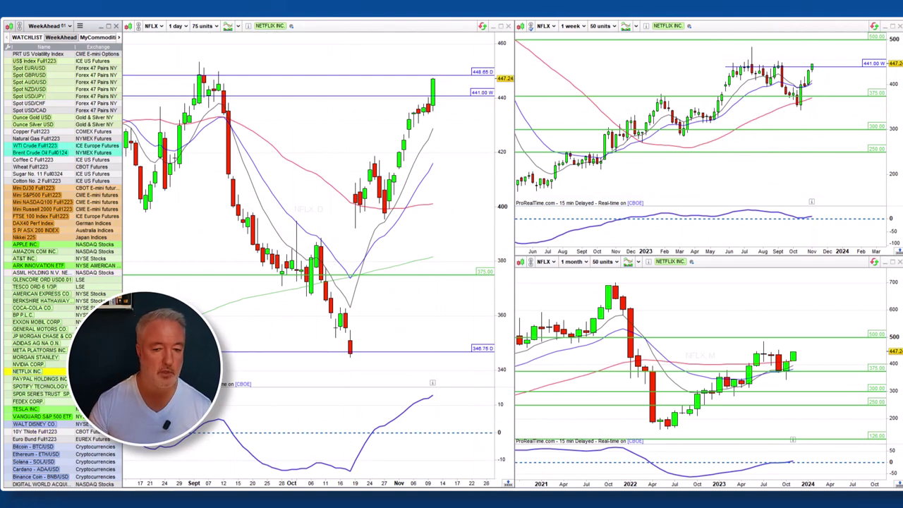
pyautogui.moveTo(752, 361)
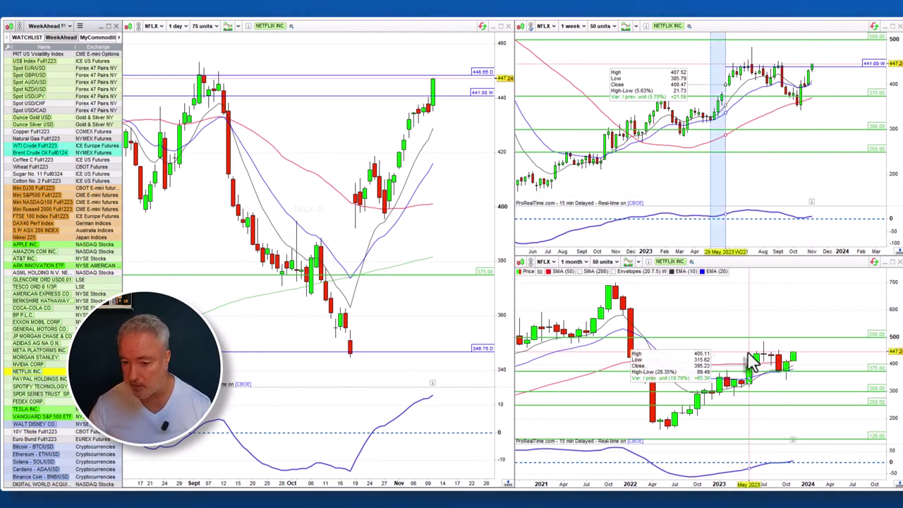
# Load PayPal Holdings and then Spotify Technology, and examine Spotify's recent daily candles around the 172.20 level.
pyautogui.click(23, 378)
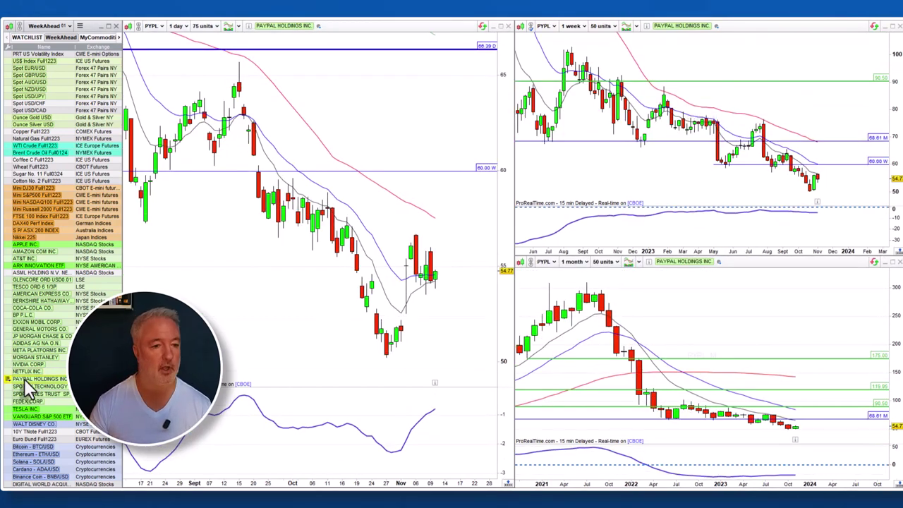
pyautogui.click(41, 387)
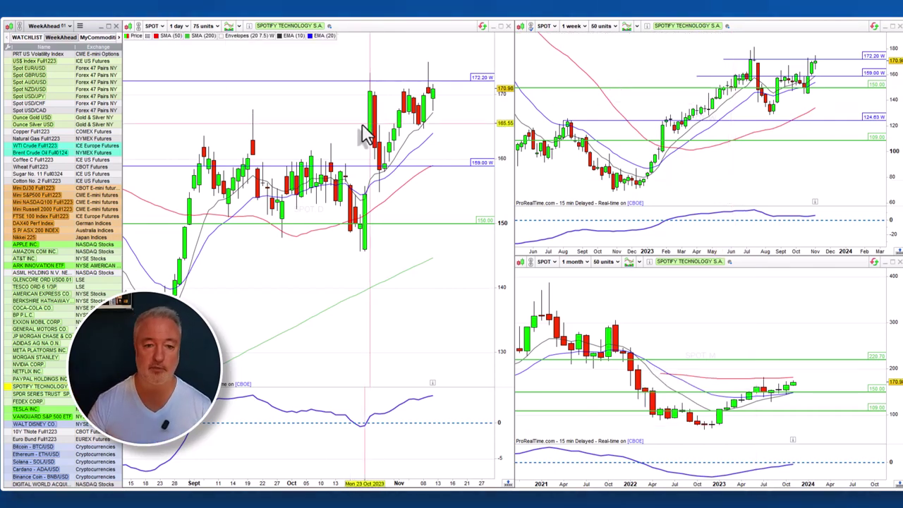
pyautogui.moveTo(336, 141); pyautogui.dragTo(268, 146)
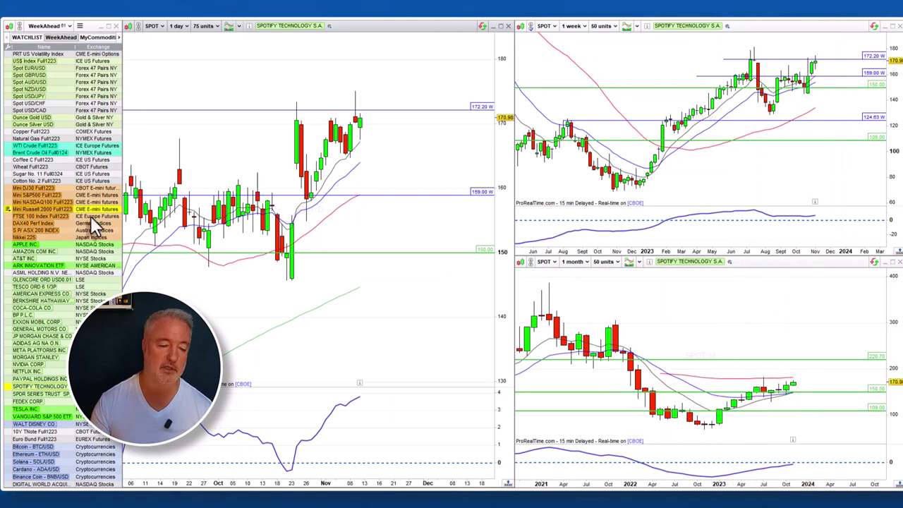
# Load the SPDR S&P Biotech ETF and examine its monthly price history back to 2018 around the 64.38 level.
pyautogui.click(46, 393)
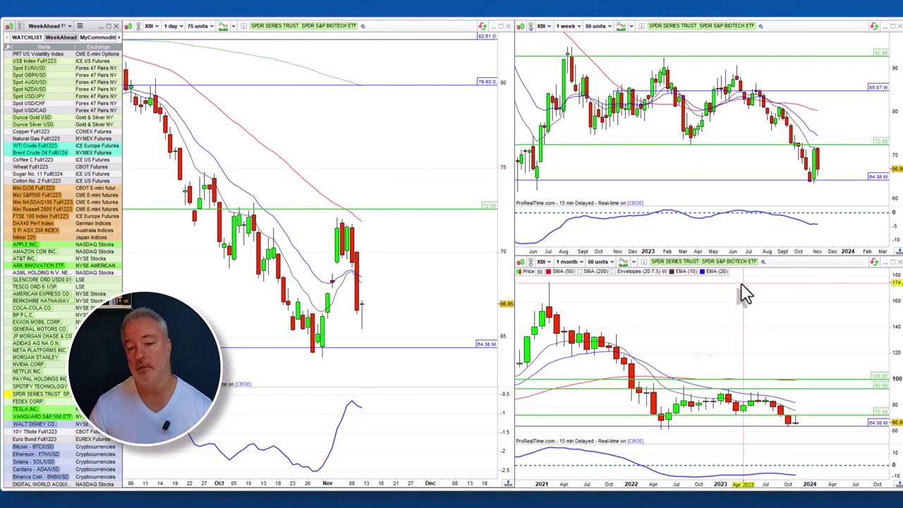
pyautogui.scroll(-3, 741, 292)
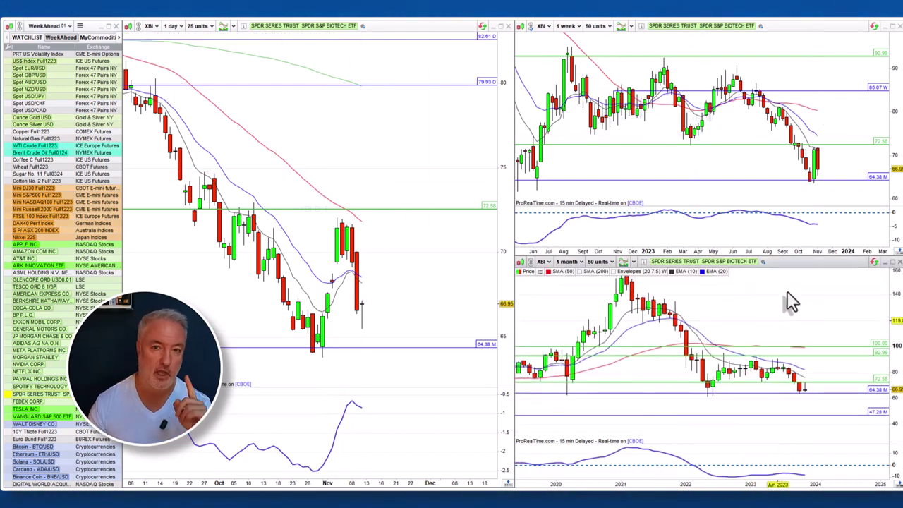
pyautogui.scroll(-3, 802, 337)
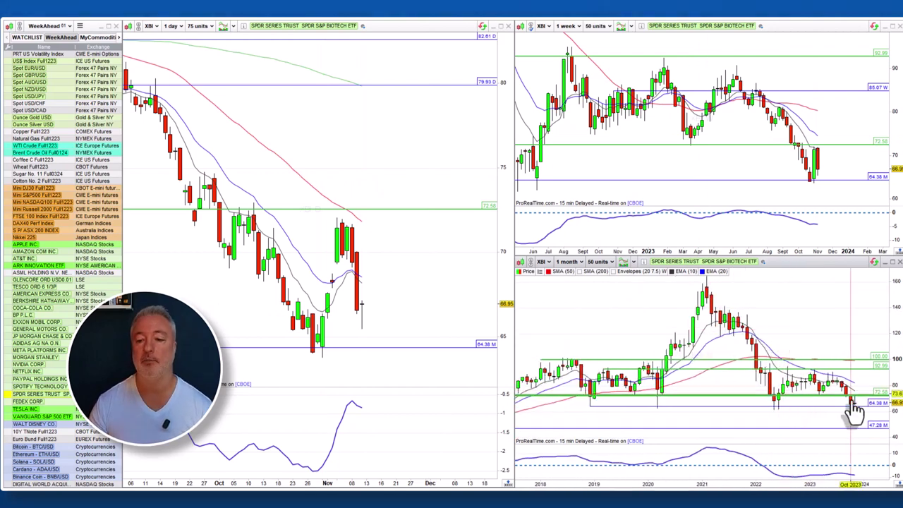
pyautogui.moveTo(817, 345)
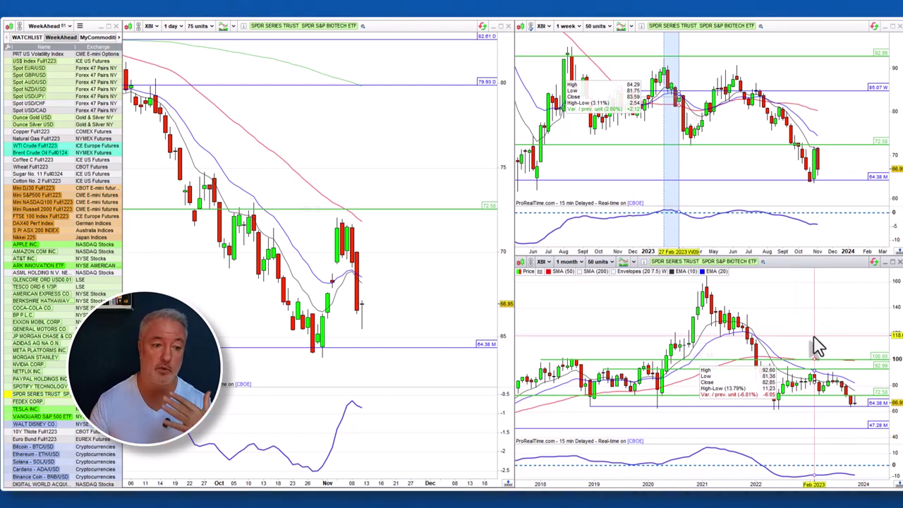
# Load FedEx and examine its recent weekly and monthly candles around the 250.06 level.
pyautogui.click(56, 401)
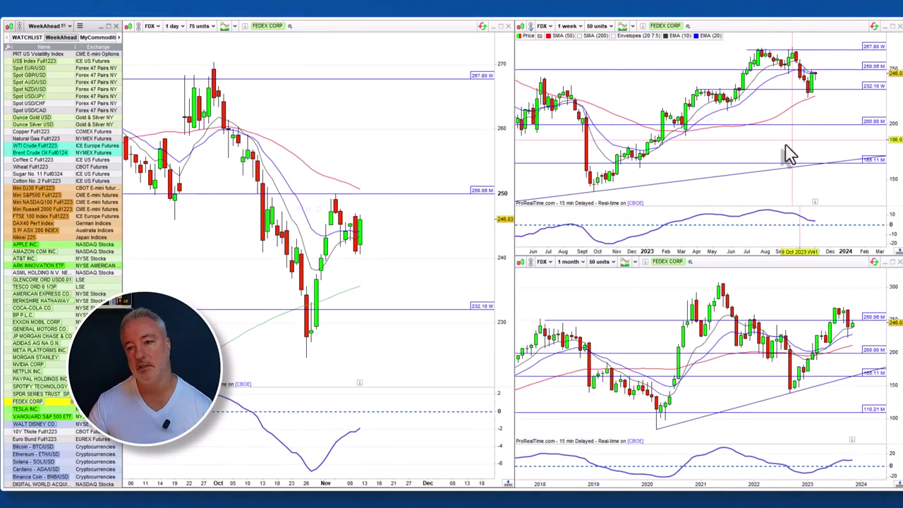
pyautogui.scroll(5, 802, 151)
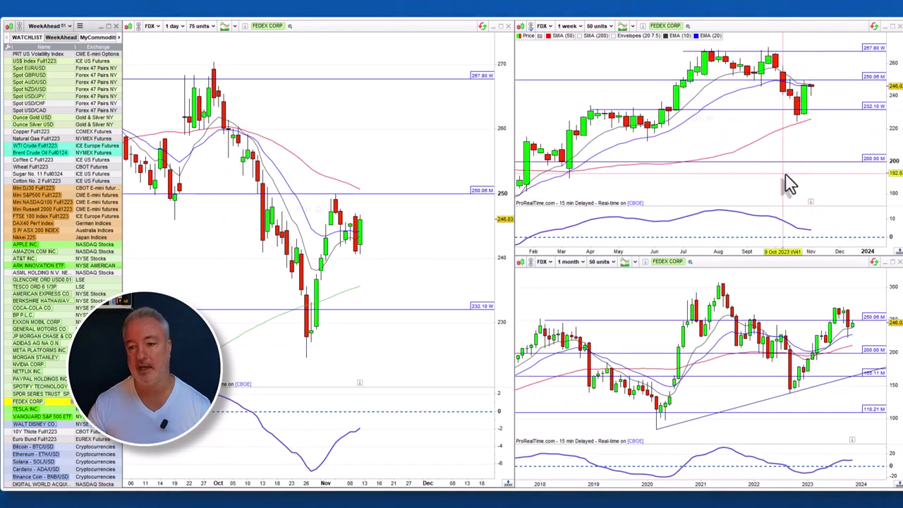
pyautogui.scroll(5, 818, 296)
pyautogui.scroll(3, 833, 303)
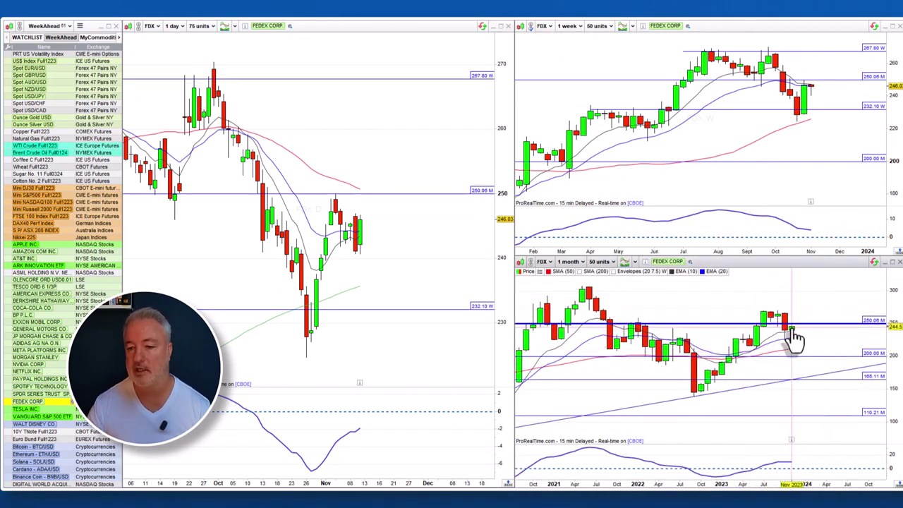
# Load Tesla and examine its daily and weekly candles between the 211.00 level and the red 180.00 line.
pyautogui.click(44, 408)
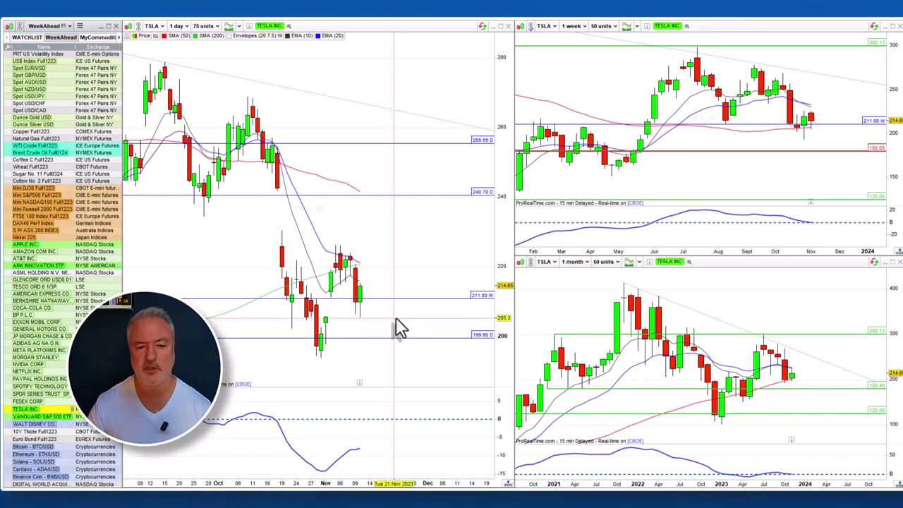
pyautogui.scroll(3, 783, 165)
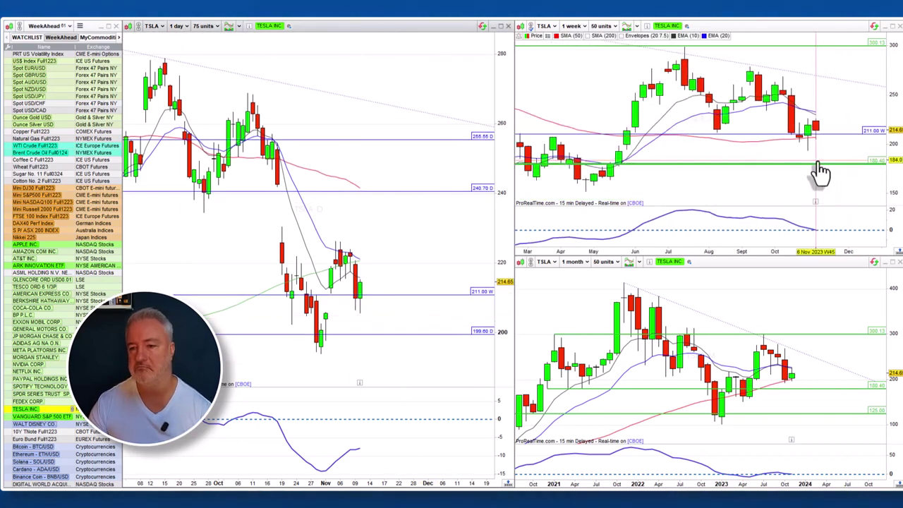
pyautogui.moveTo(819, 173); pyautogui.dragTo(824, 144)
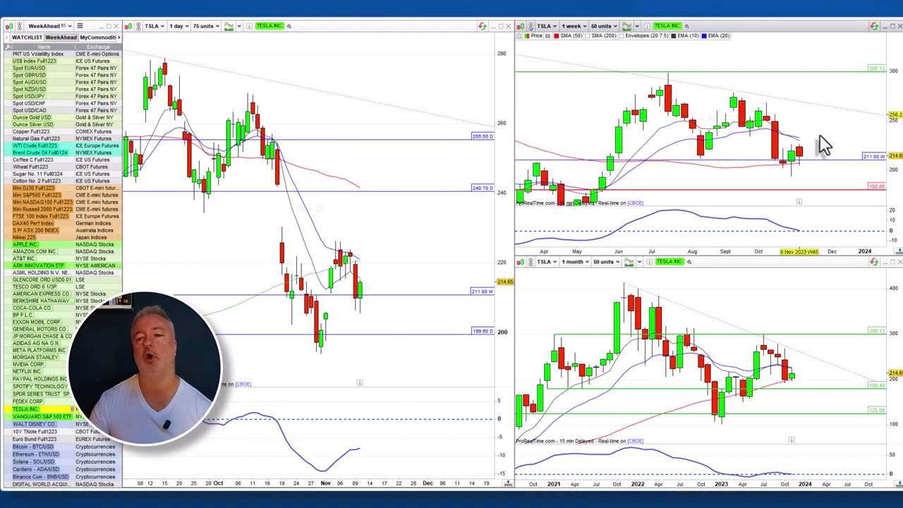
pyautogui.moveTo(824, 144)
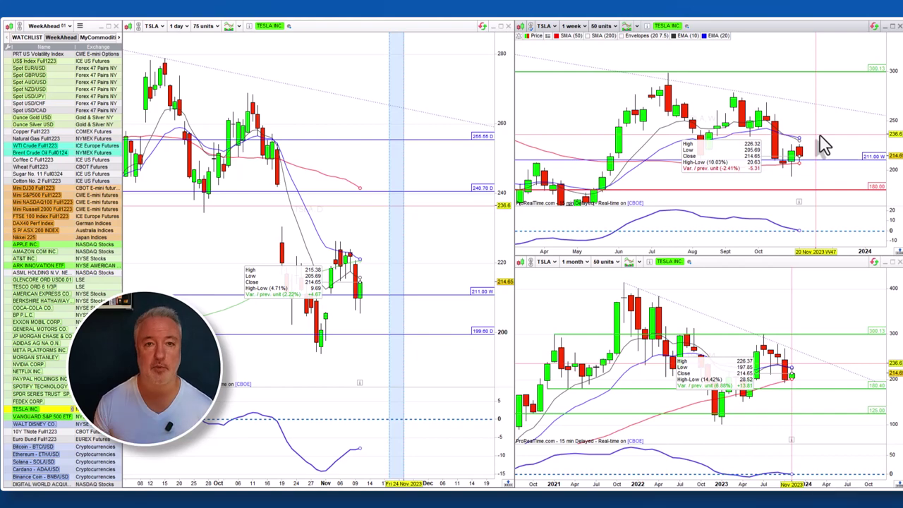
# Enlarge Tesla's monthly chart and examine its price history from before the December 2019 marker through the November 2023 candle.
pyautogui.doubleClick(795, 272)
pyautogui.scroll(-3, 762, 343)
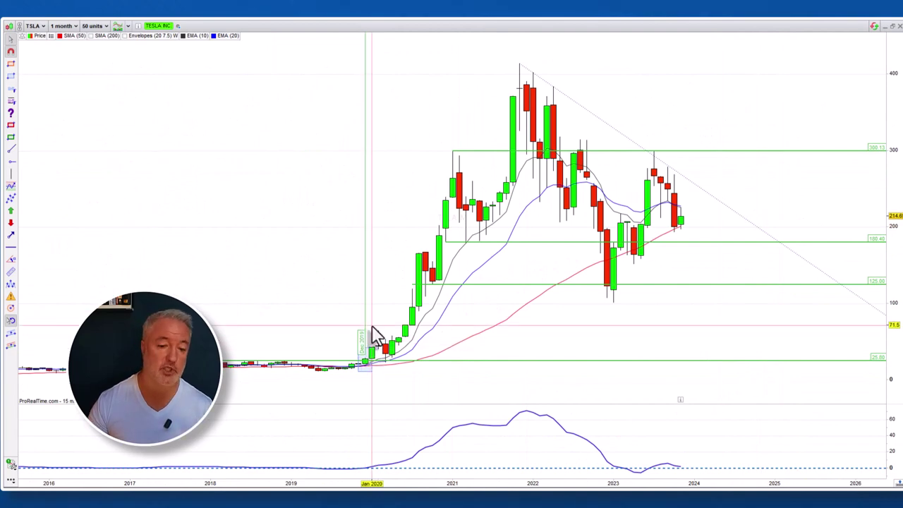
pyautogui.moveTo(282, 276); pyautogui.dragTo(478, 289)
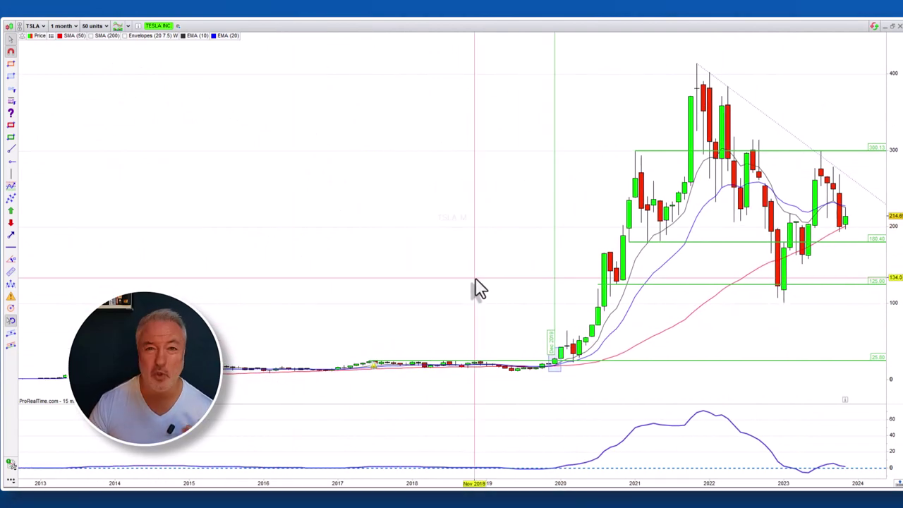
pyautogui.moveTo(479, 290)
pyautogui.scroll(1, 508, 296)
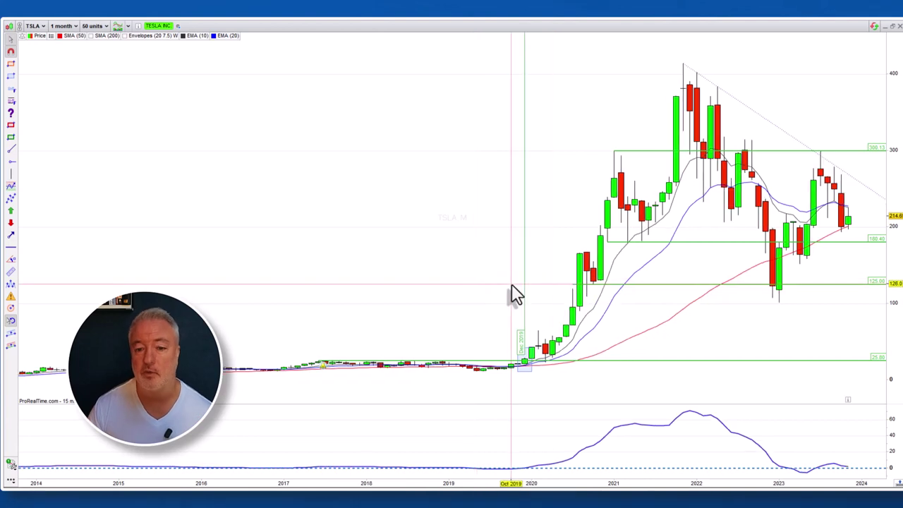
pyautogui.scroll(2, 536, 339)
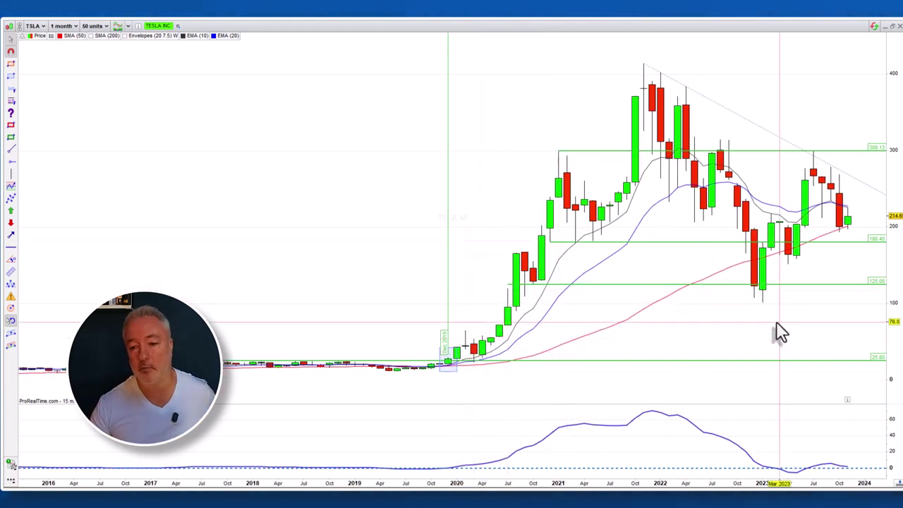
pyautogui.moveTo(781, 332); pyautogui.dragTo(728, 327)
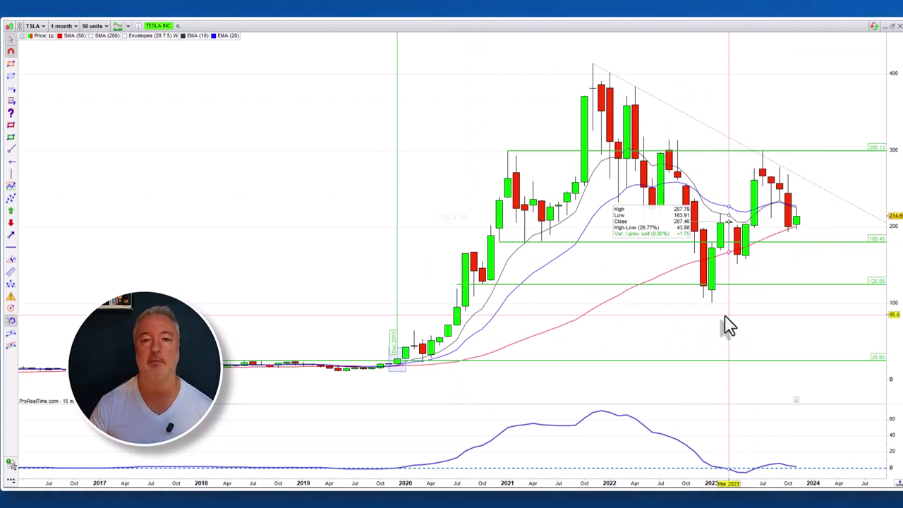
pyautogui.moveTo(784, 349); pyautogui.dragTo(673, 352)
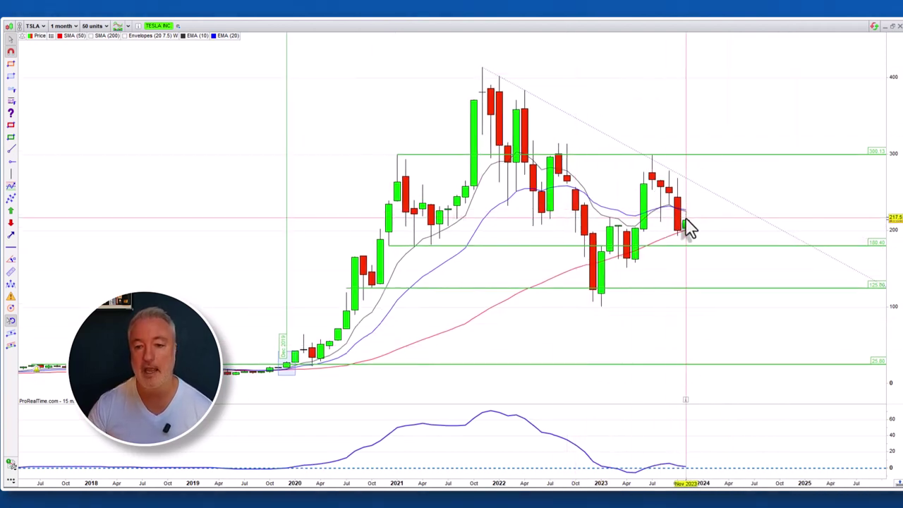
pyautogui.moveTo(700, 237)
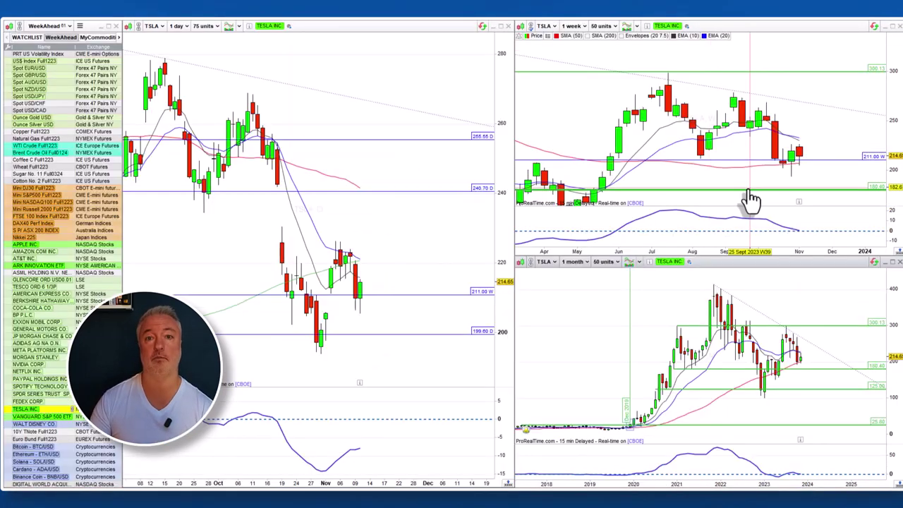
# Examine Tesla's monthly candles since 2020 in the three-chart layout, comparing them with the horizontal support levels and the descending trendline.
pyautogui.click(685, 414)
pyautogui.scroll(3, 647, 392)
pyautogui.moveTo(644, 390)
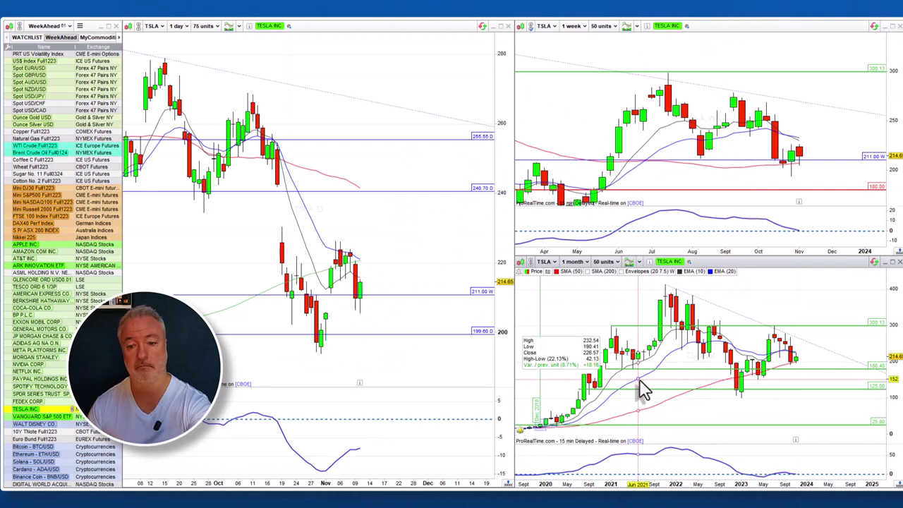
pyautogui.scroll(-2, 653, 390)
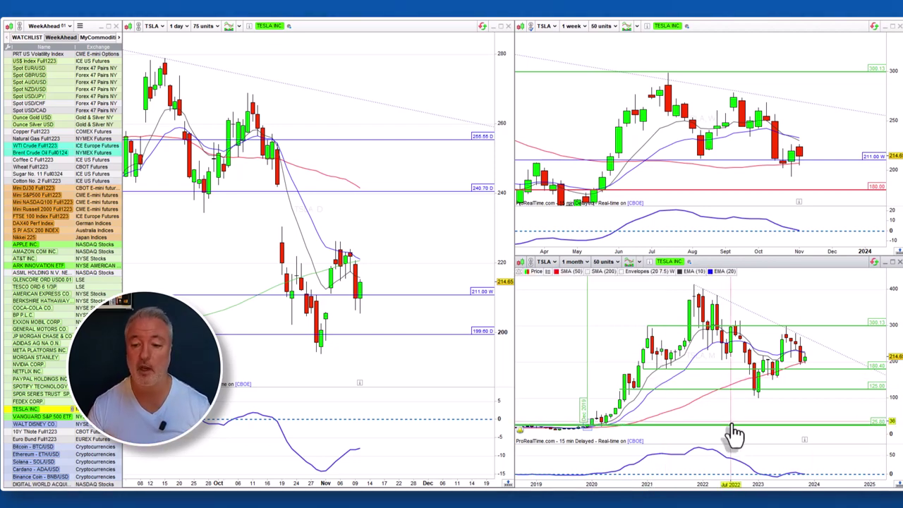
pyautogui.scroll(2, 755, 413)
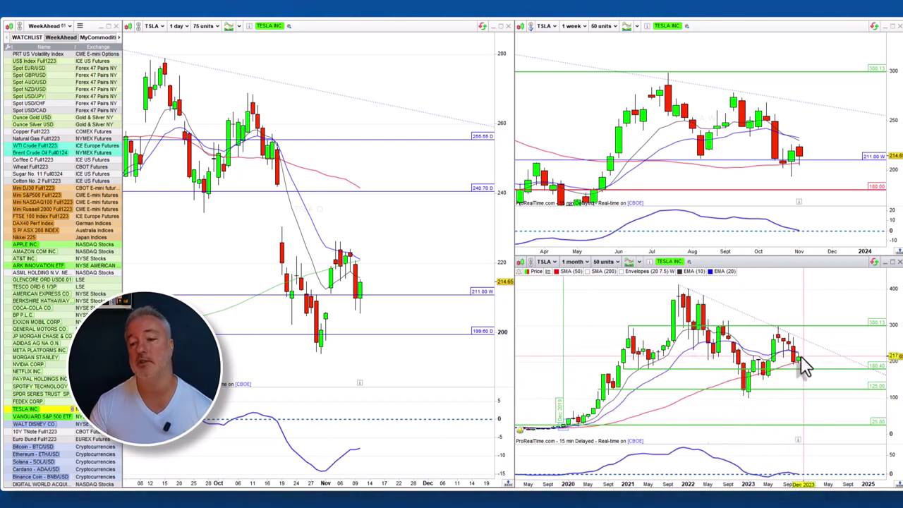
pyautogui.scroll(2, 804, 371)
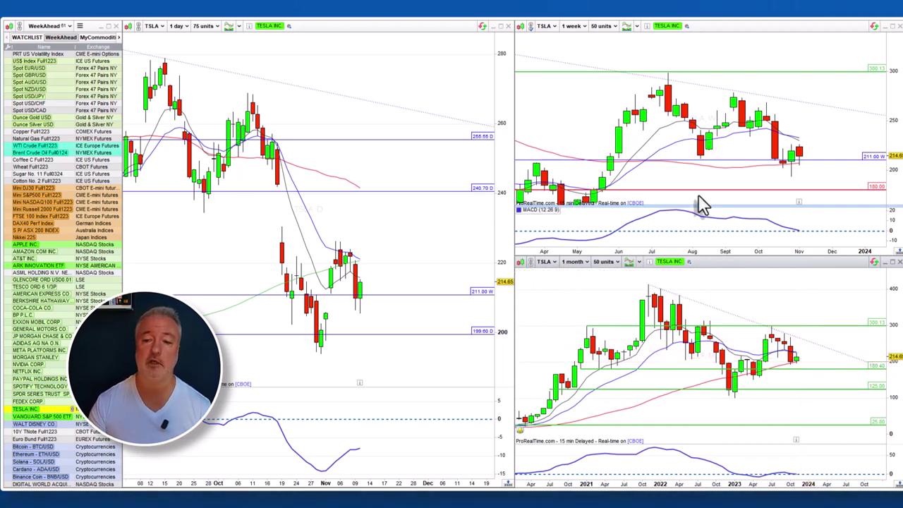
pyautogui.moveTo(553, 104)
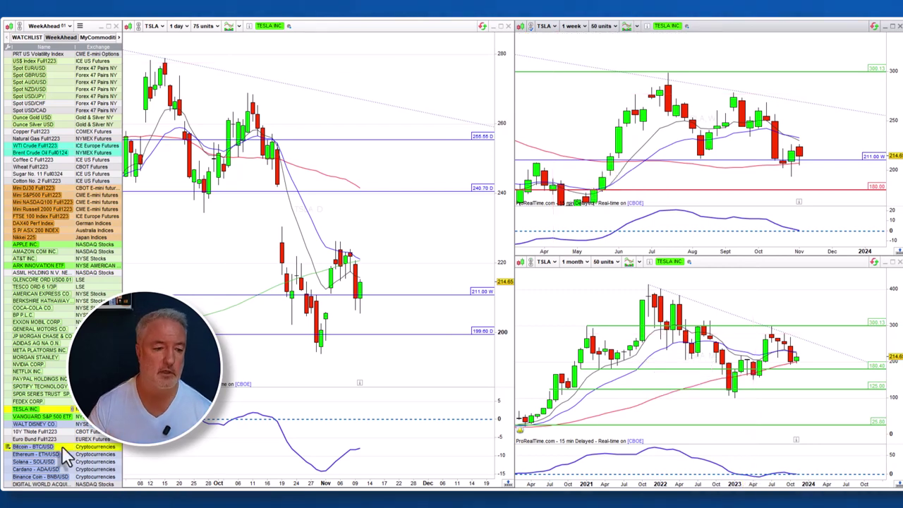
# Load the Vanguard S&P 500 ETF and then Walt Disney, and examine Disney's weekly and daily candles against the shaded zone and 93.10 level.
pyautogui.click(37, 415)
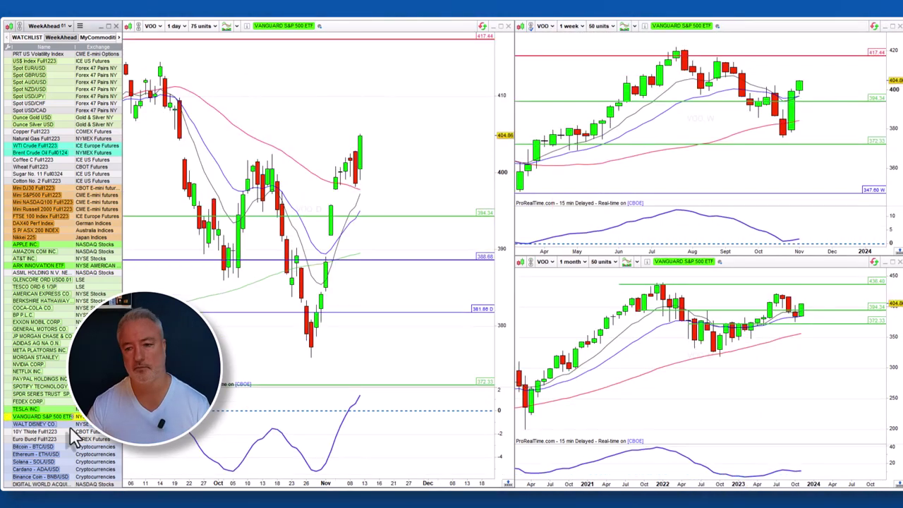
pyautogui.scroll(3, 752, 399)
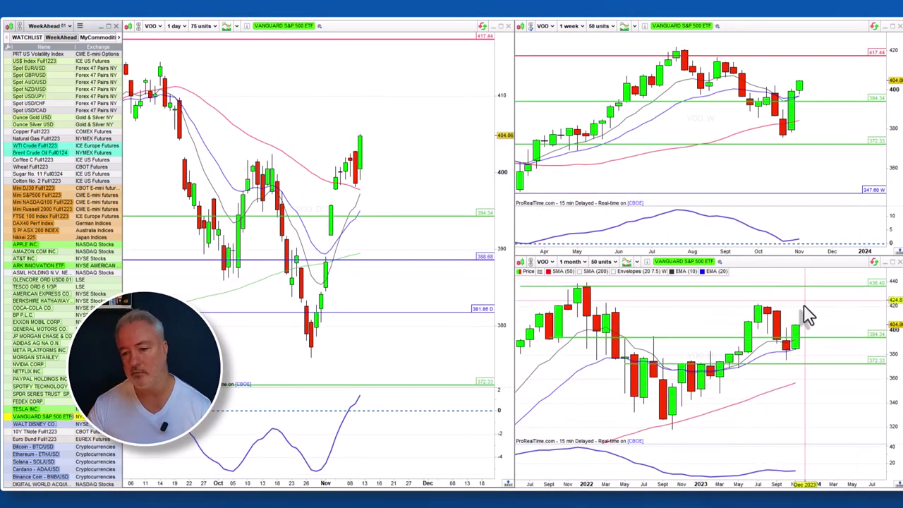
pyautogui.click(42, 424)
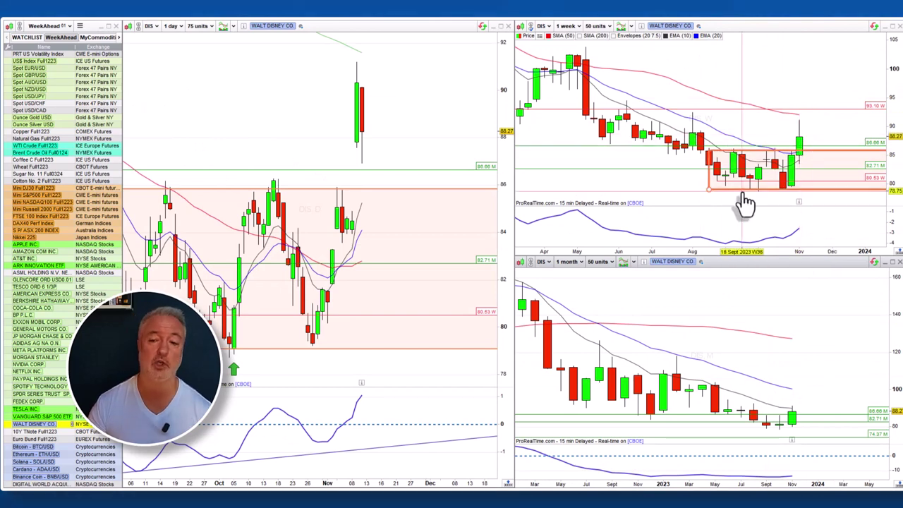
pyautogui.scroll(-3, 727, 189)
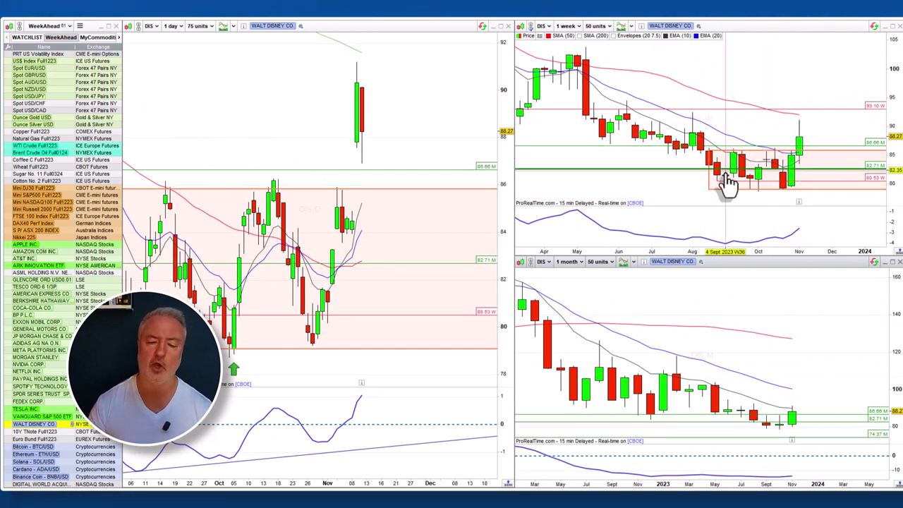
pyautogui.click(810, 144)
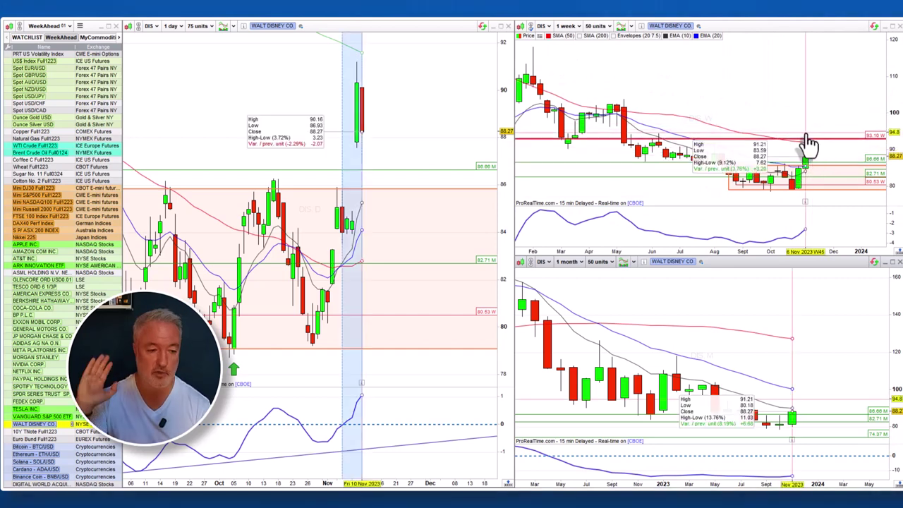
pyautogui.click(263, 366)
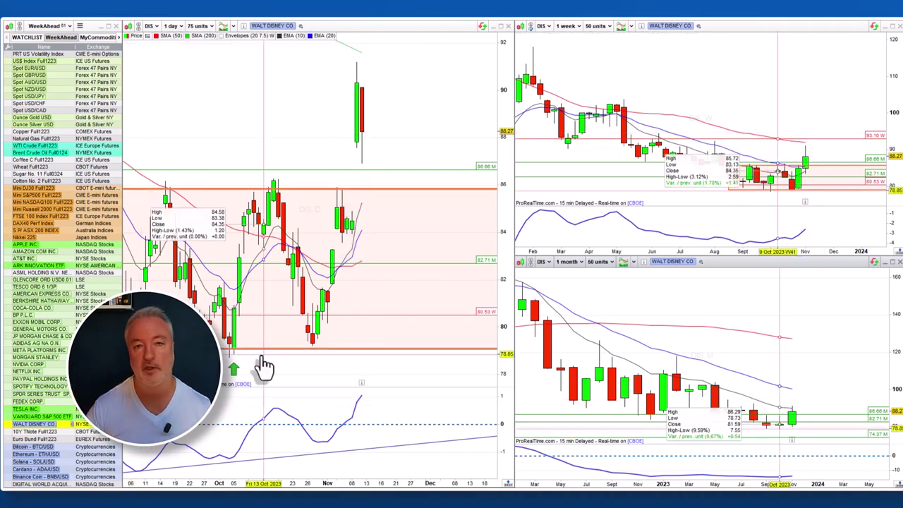
# Load the 10Y TNote Full1223 contract and examine its daily candles back to July below the 110.469 level.
pyautogui.click(36, 430)
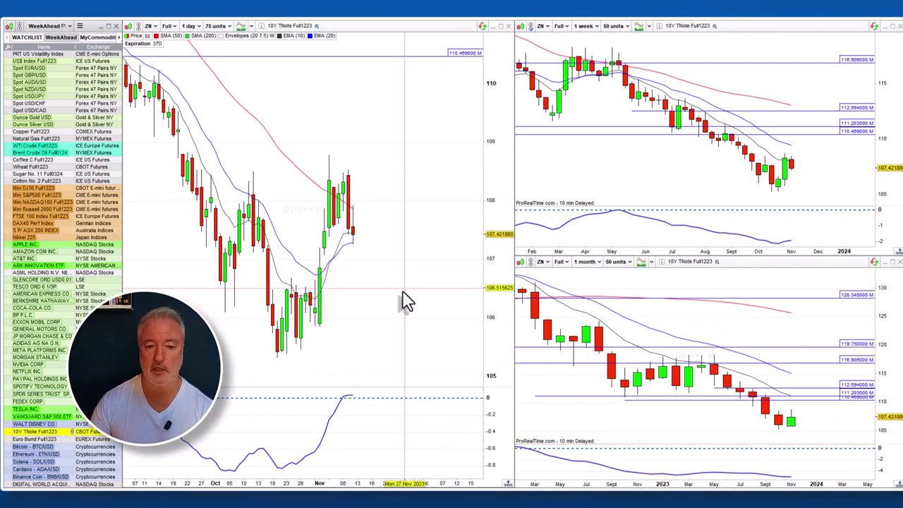
pyautogui.scroll(-3, 405, 301)
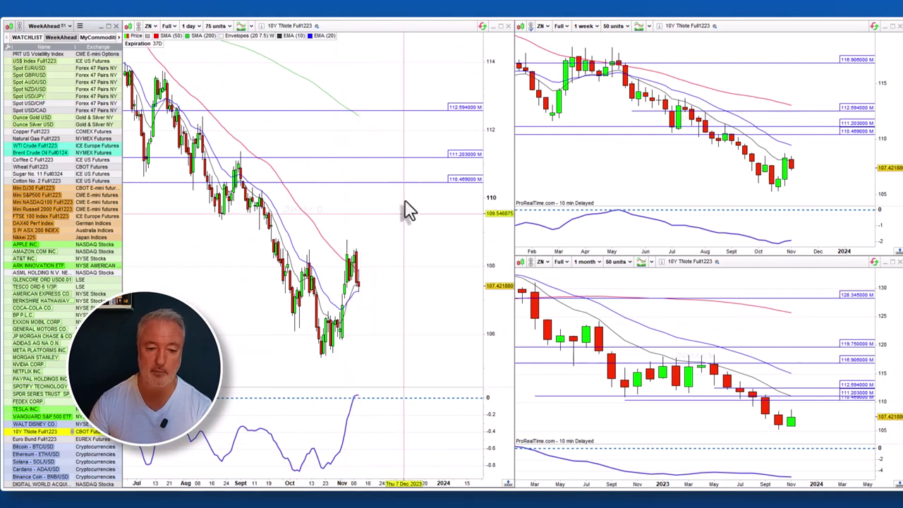
pyautogui.scroll(2, 399, 233)
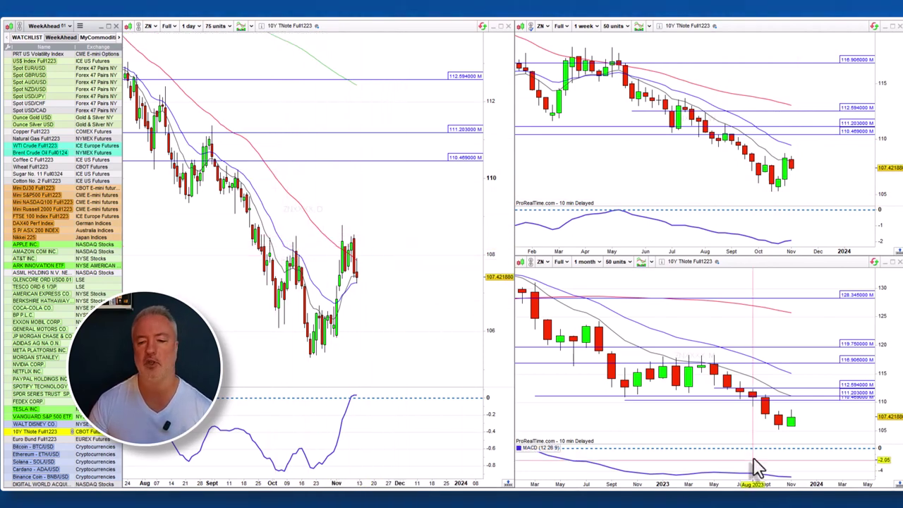
# Load the Euro Bund Full1223 contract and examine its monthly candles since early 2022 around the 132.82 and 130.50 levels.
pyautogui.moveTo(785, 422); pyautogui.dragTo(762, 399)
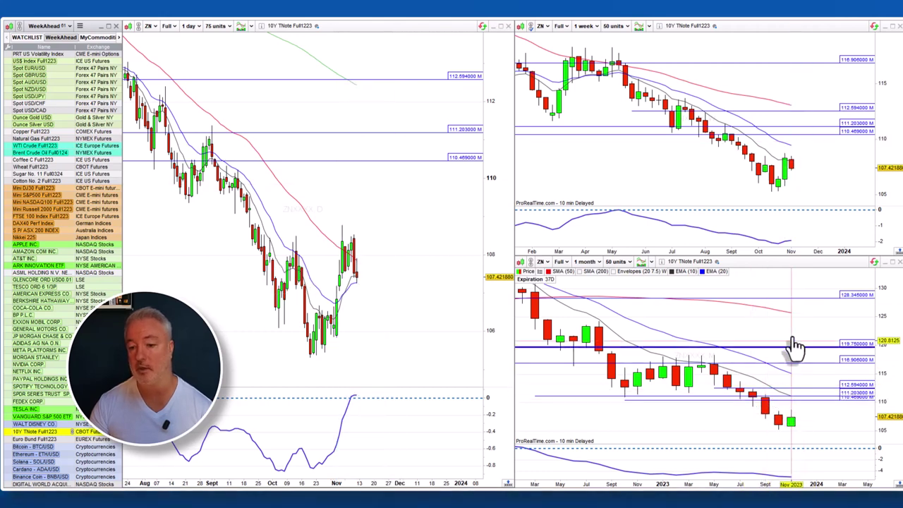
pyautogui.click(43, 437)
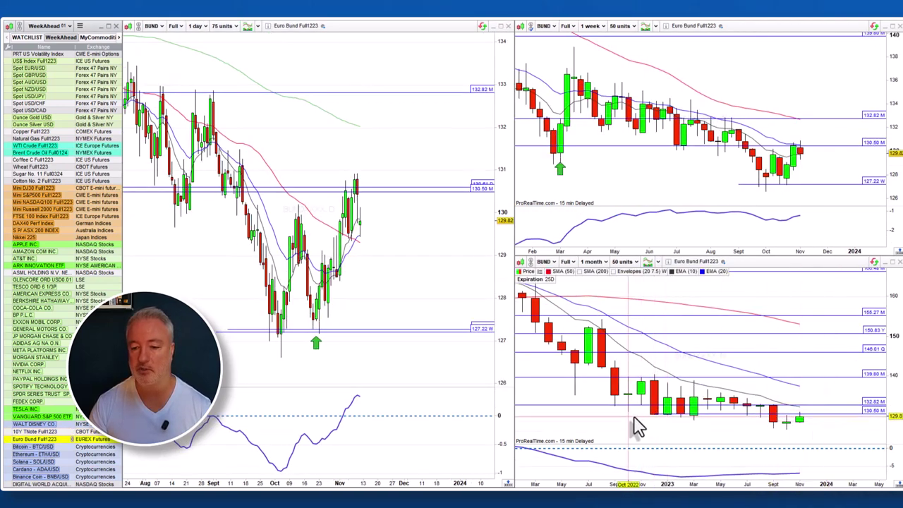
pyautogui.click(656, 416)
pyautogui.moveTo(654, 418)
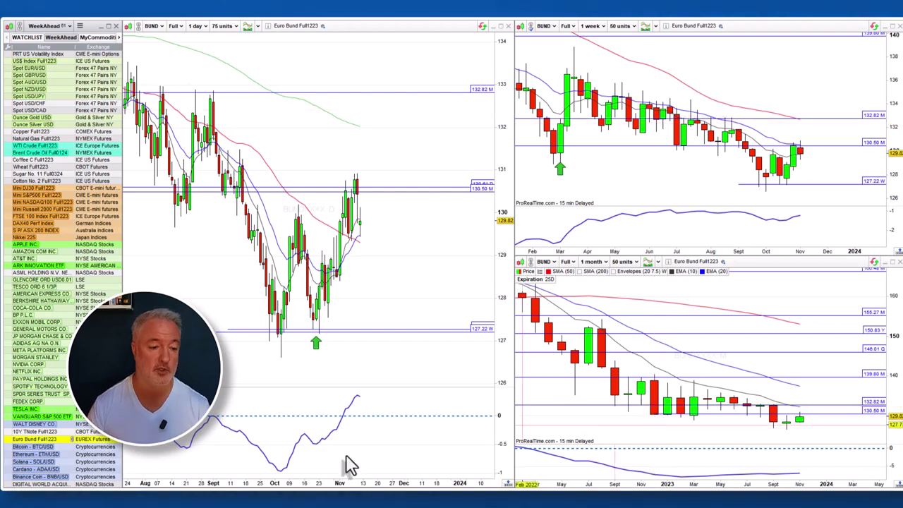
# Load Bitcoin and delete the Fibonacci retracement from its daily chart.
pyautogui.click(41, 449)
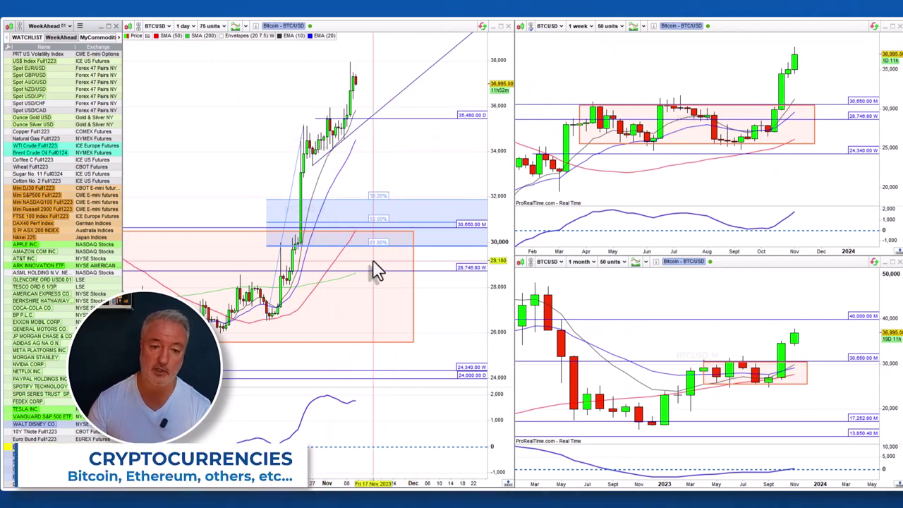
pyautogui.rightClick(356, 205)
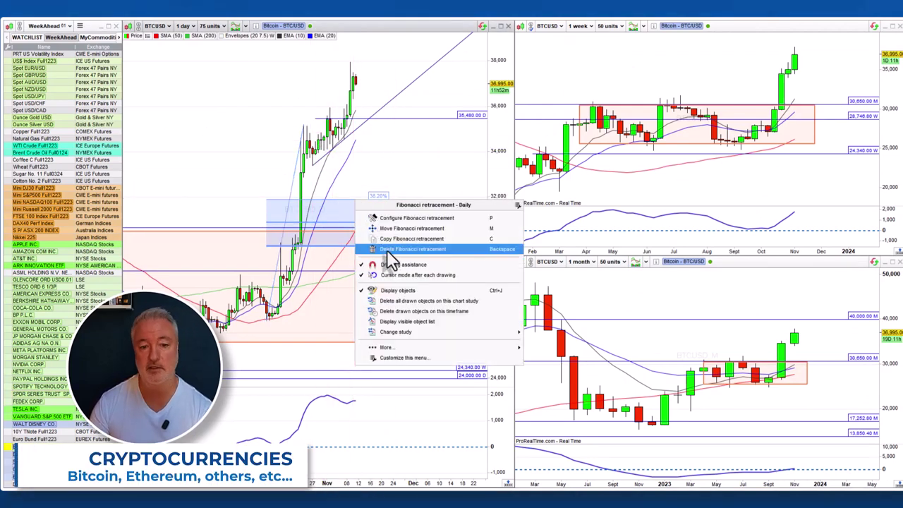
pyautogui.click(395, 249)
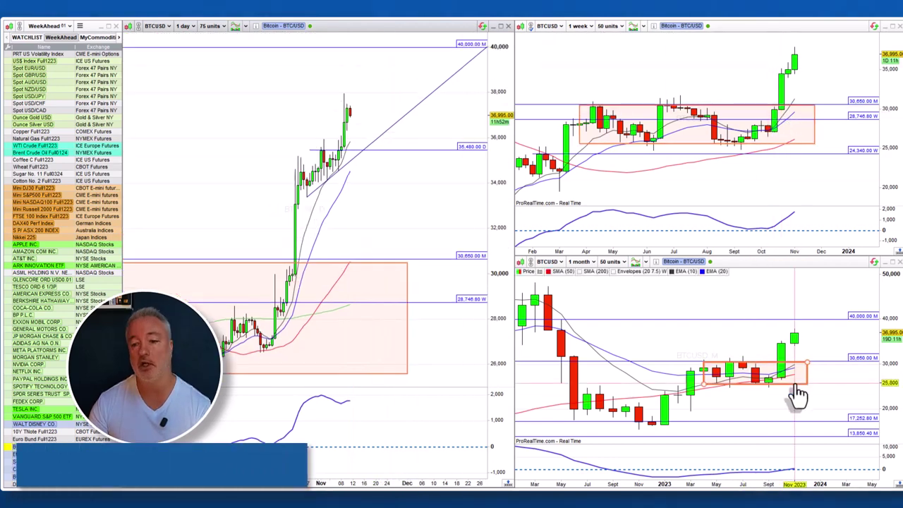
# Examine Bitcoin's weekly and daily candles above the shaded range, comparing them with the 40,000 level and the room ahead into 2024.
pyautogui.moveTo(807, 72)
pyautogui.mouseDown()
pyautogui.moveTo(783, 97)
pyautogui.moveTo(807, 66)
pyautogui.moveTo(820, 79)
pyautogui.moveTo(798, 84)
pyautogui.mouseUp()
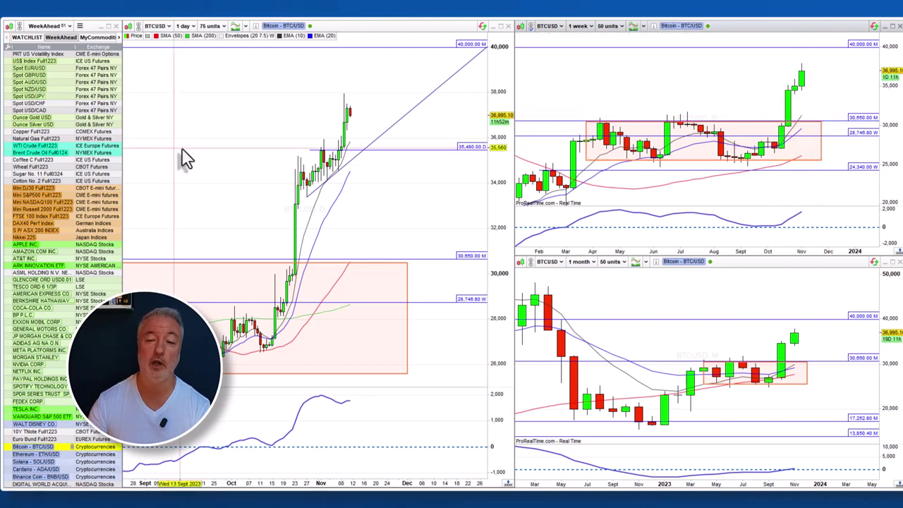
pyautogui.moveTo(734, 102); pyautogui.dragTo(625, 111)
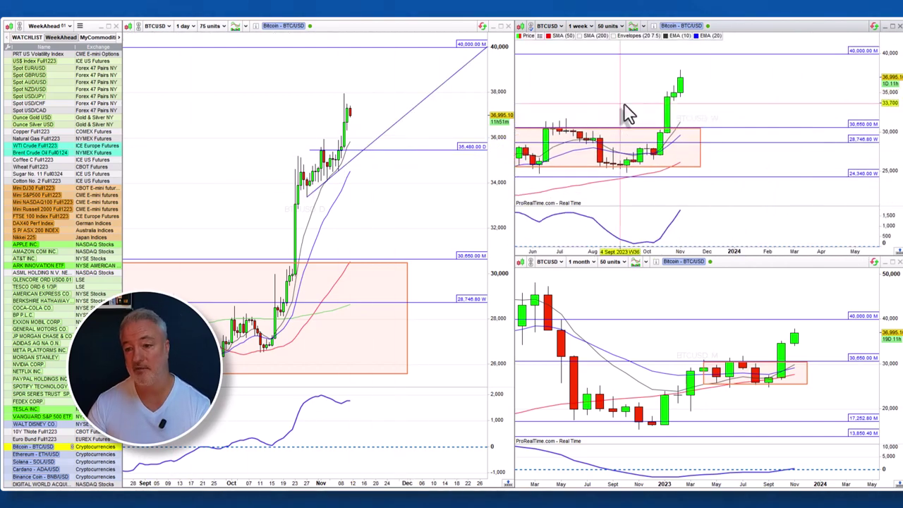
pyautogui.click(714, 118)
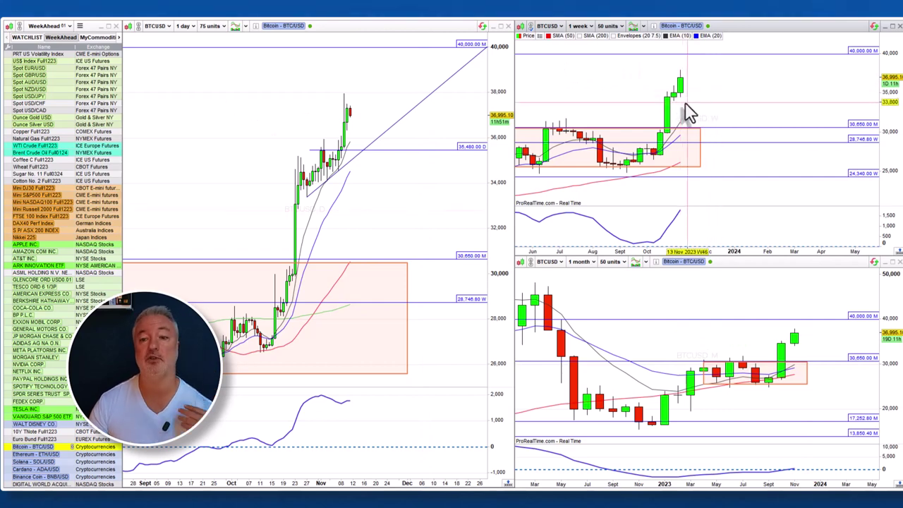
pyautogui.click(709, 138)
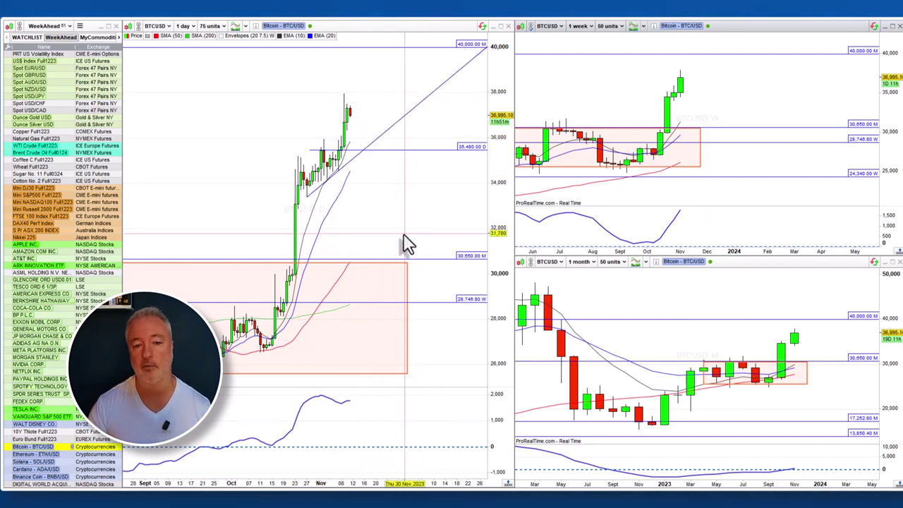
# Load Ethereum and draw a horizontal level at 2,120.18 on the weekly chart from the top of the April 2023 candles.
pyautogui.click(31, 455)
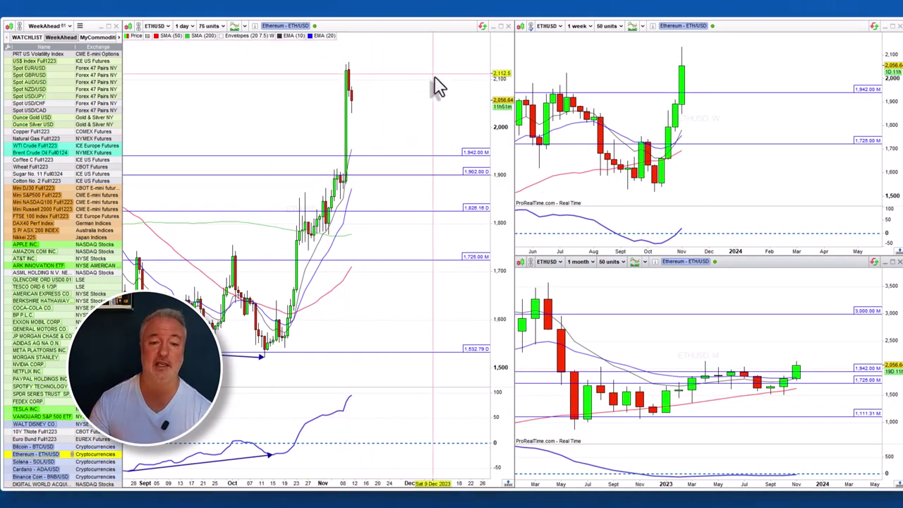
pyautogui.moveTo(494, 71); pyautogui.dragTo(494, 81)
pyautogui.moveTo(451, 176); pyautogui.dragTo(381, 199)
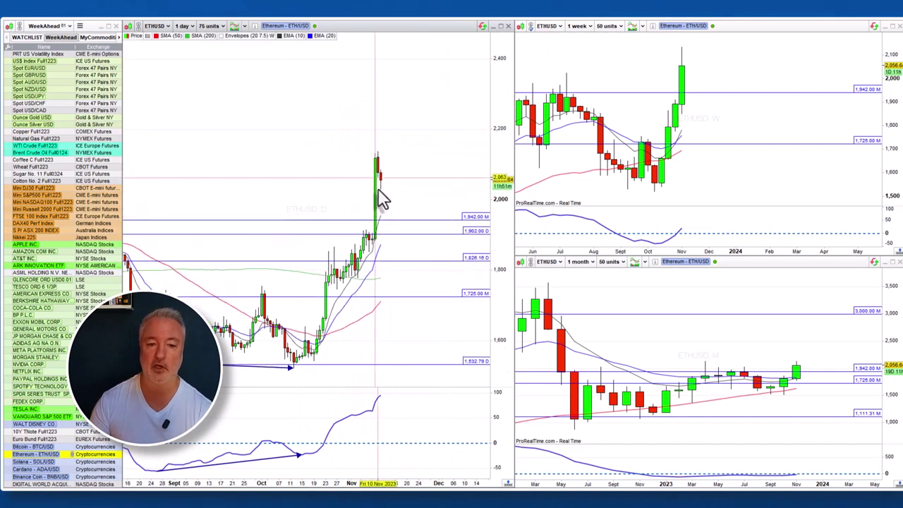
pyautogui.moveTo(758, 124); pyautogui.dragTo(726, 132)
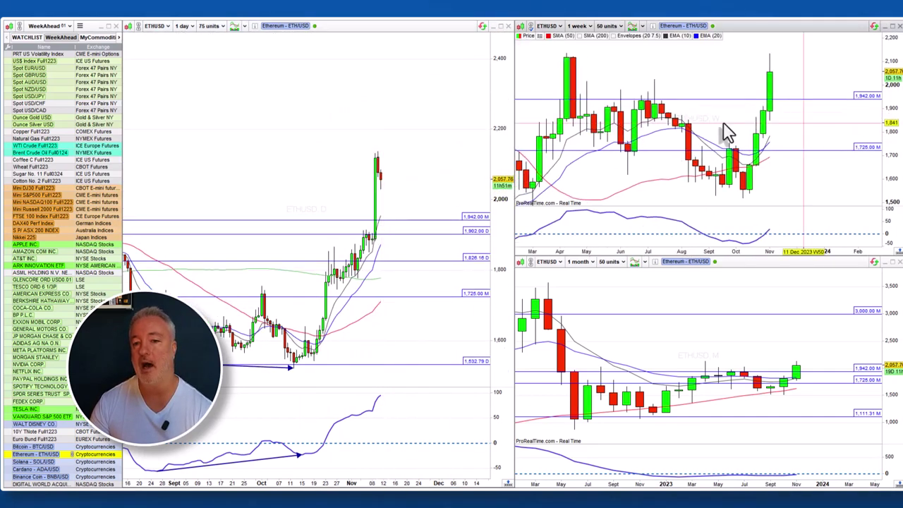
pyautogui.moveTo(585, 60); pyautogui.dragTo(655, 112)
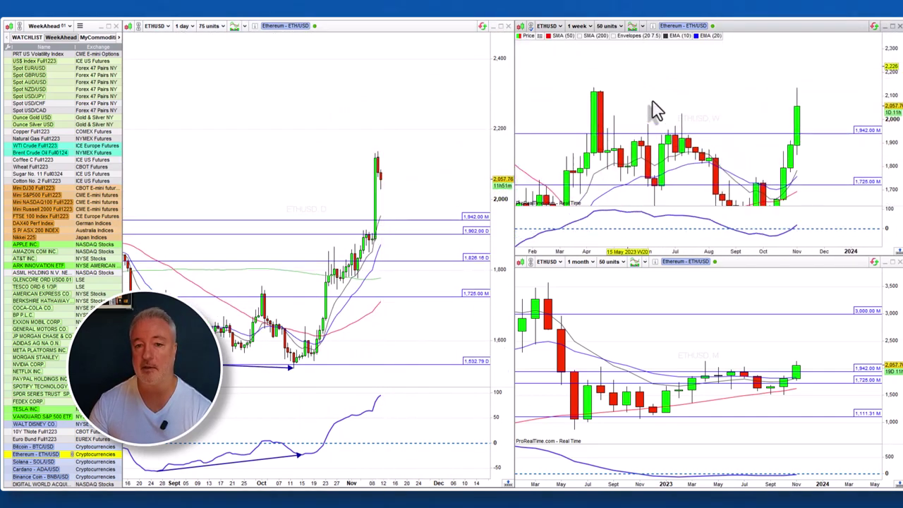
pyautogui.click(593, 91)
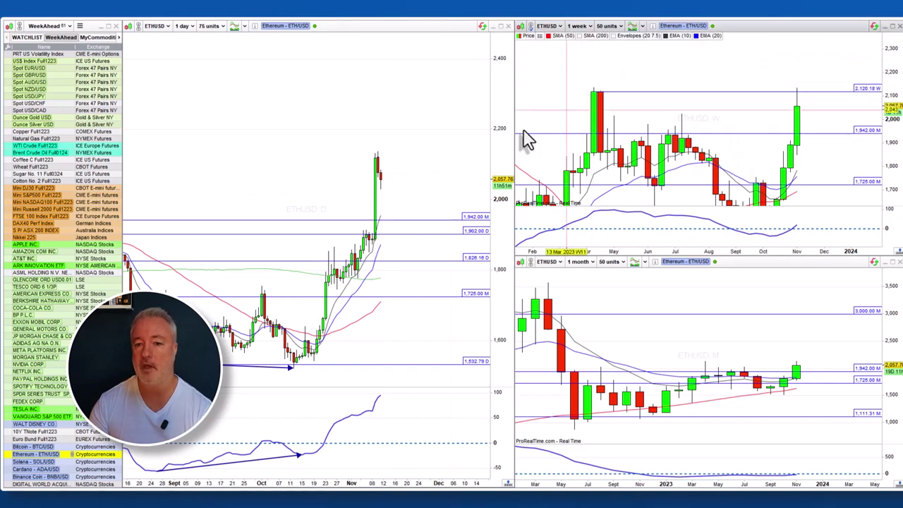
pyautogui.moveTo(671, 77); pyautogui.dragTo(571, 71)
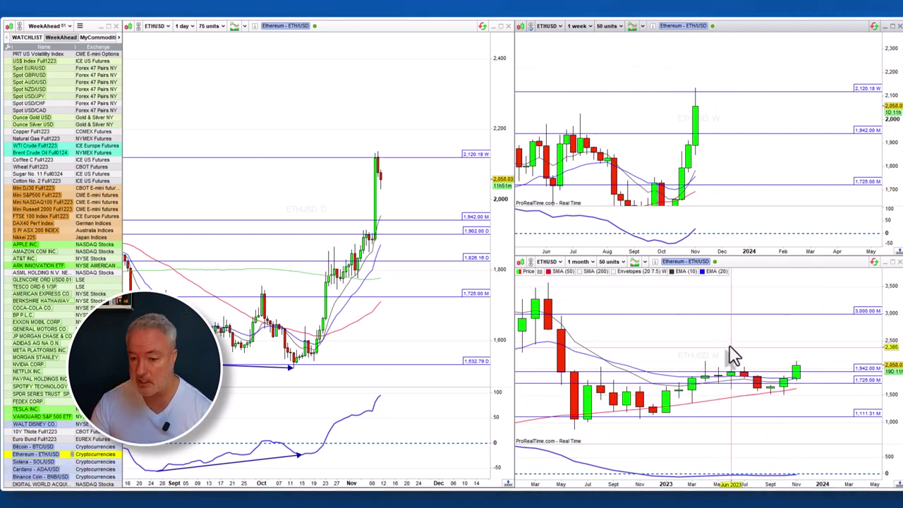
# Draw a horizontal level at 2,138.53 on Ethereum's monthly chart from the April 2023 high.
pyautogui.moveTo(734, 359); pyautogui.dragTo(683, 328)
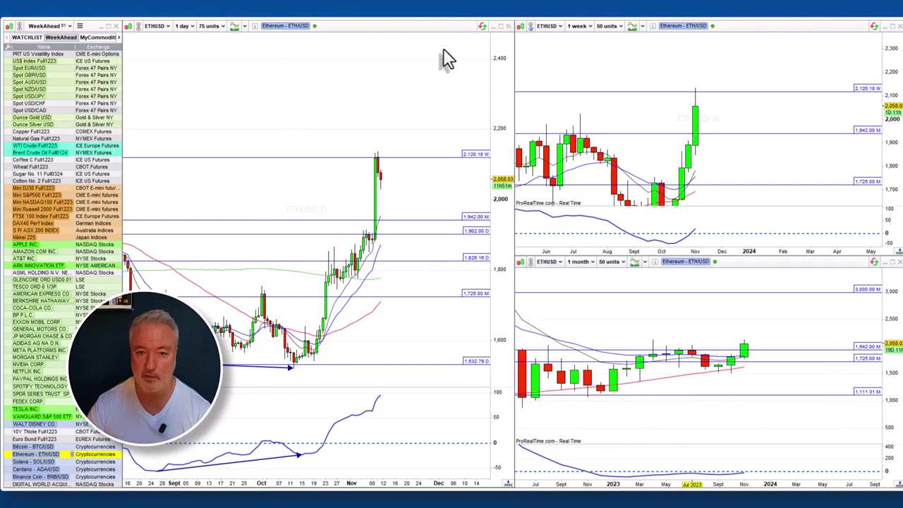
pyautogui.click(653, 341)
pyautogui.moveTo(614, 325); pyautogui.dragTo(666, 326)
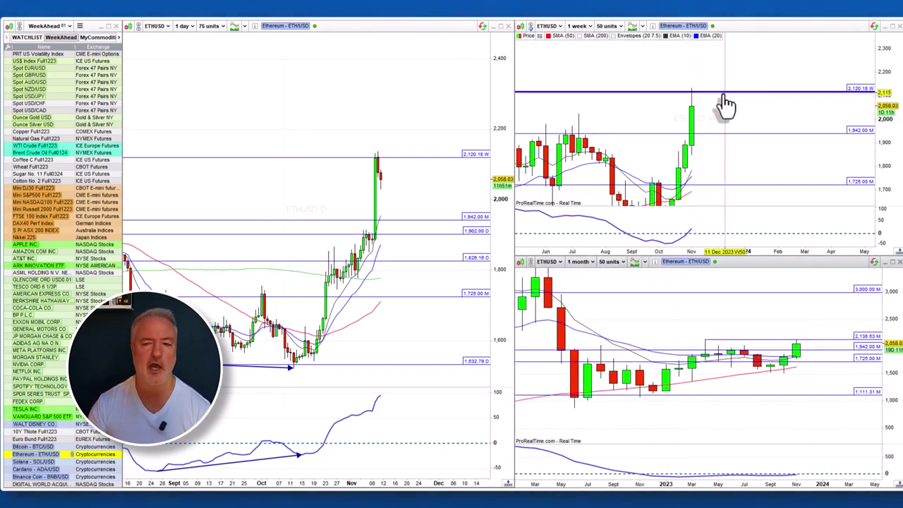
# Load Solana, Cardano and Binance Coin in turn, and examine Binance Coin's latest daily, weekly and monthly candles.
pyautogui.click(33, 462)
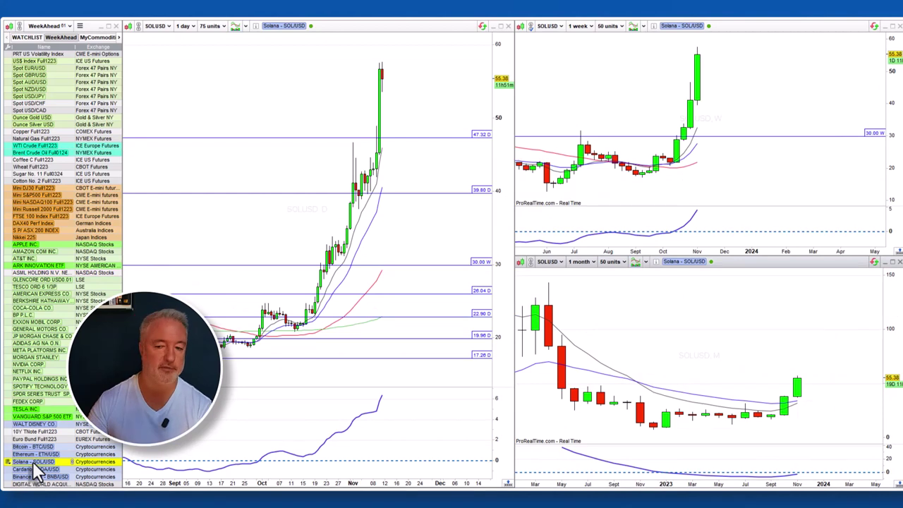
pyautogui.click(33, 469)
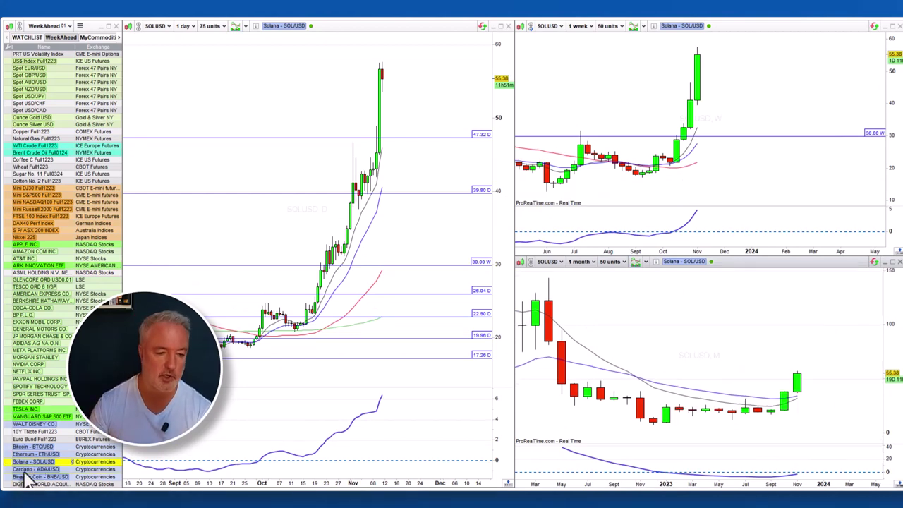
pyautogui.click(46, 476)
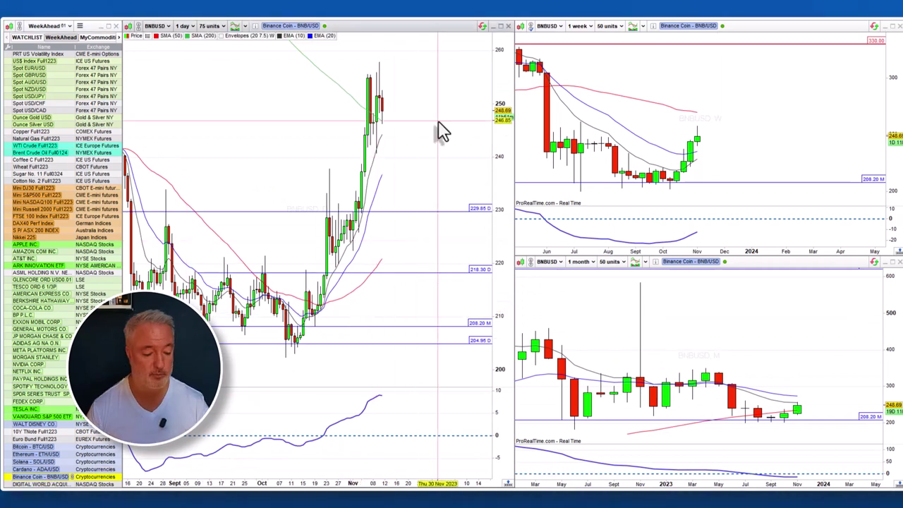
pyautogui.moveTo(441, 132)
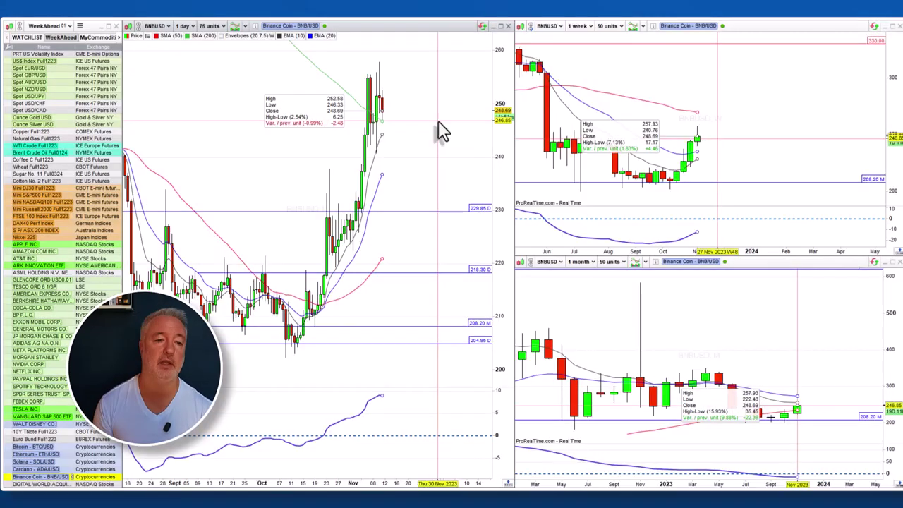